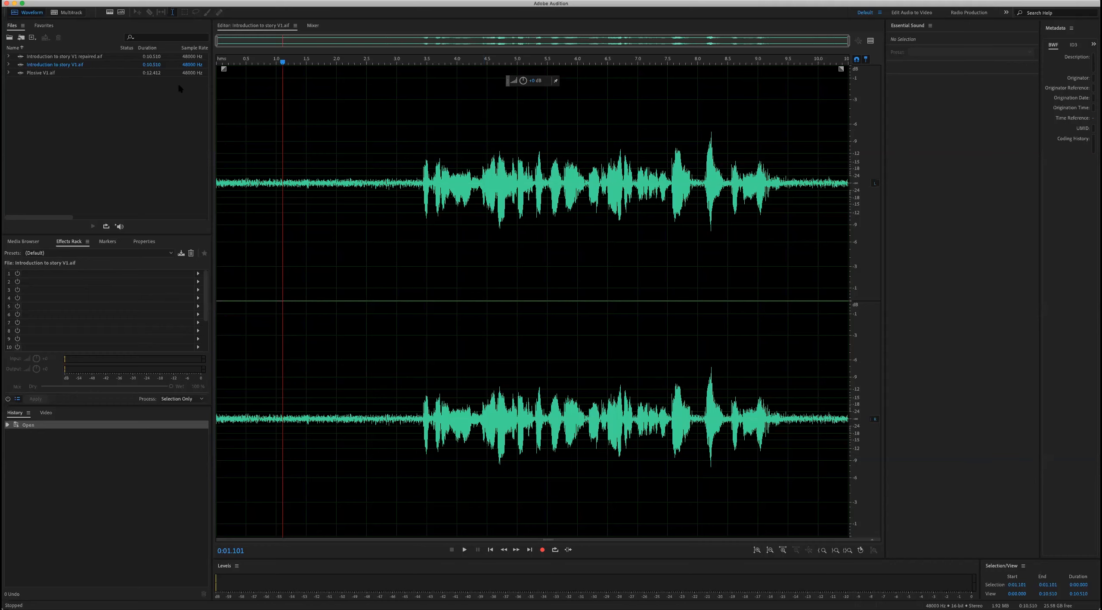
- Play the original recording from about 1.2 s to hear the background noise behind the speech
left_click(354, 164)
left_click(283, 163)
left_click_drag(258, 206, 240, 205)
left_click(287, 221)
key("space")
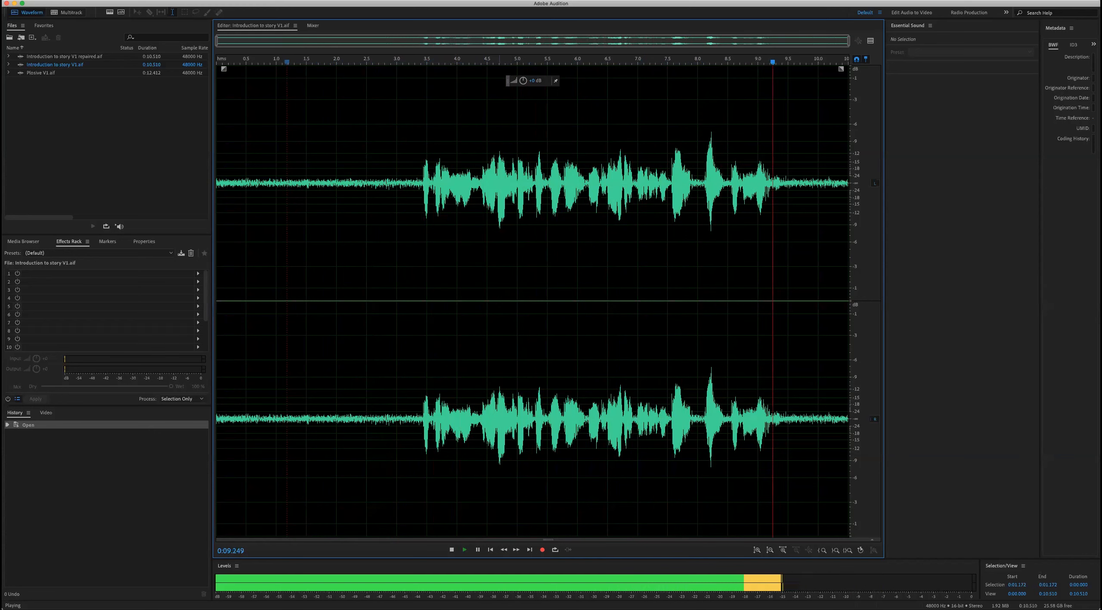
key("space")
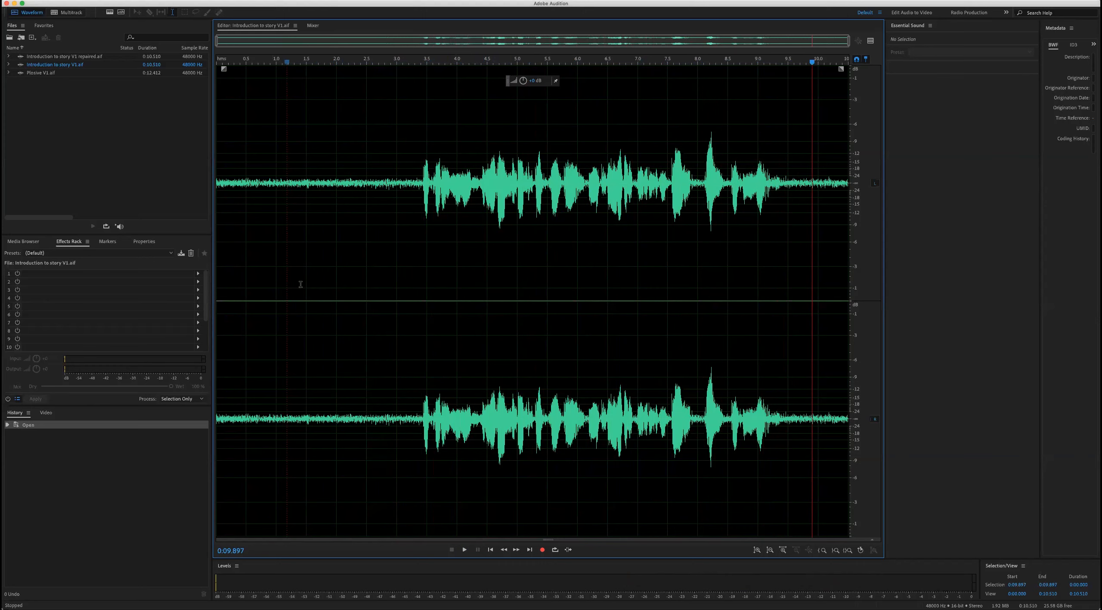
- Play the noise leading into the first words of the original recording, starting at about 1.7 s
left_click_drag(285, 283, 461, 246)
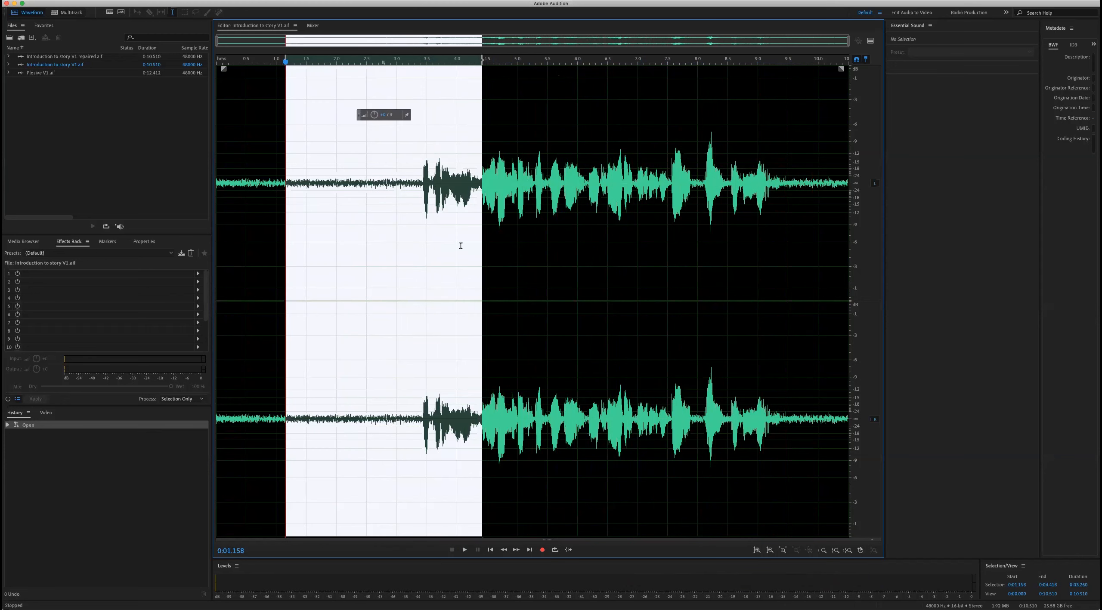
left_click(826, 255)
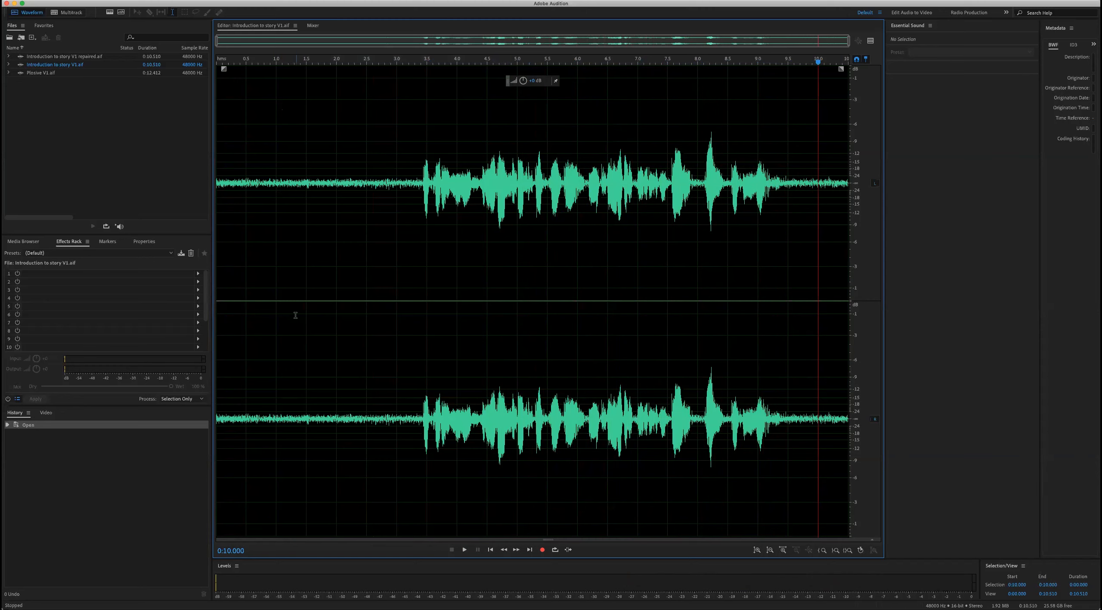
left_click(320, 242)
key("space")
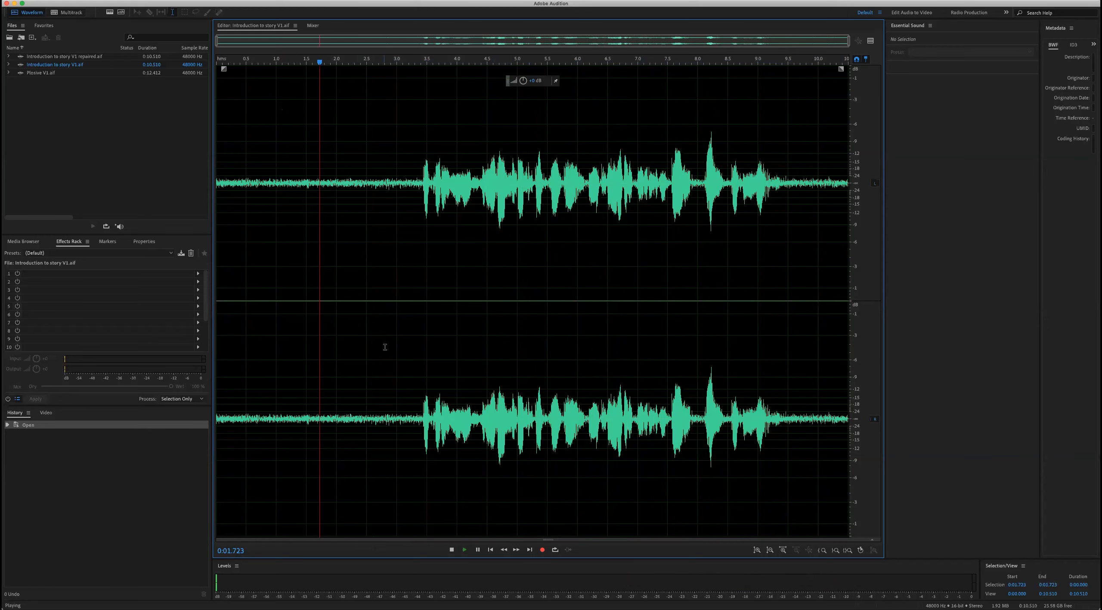
key("space")
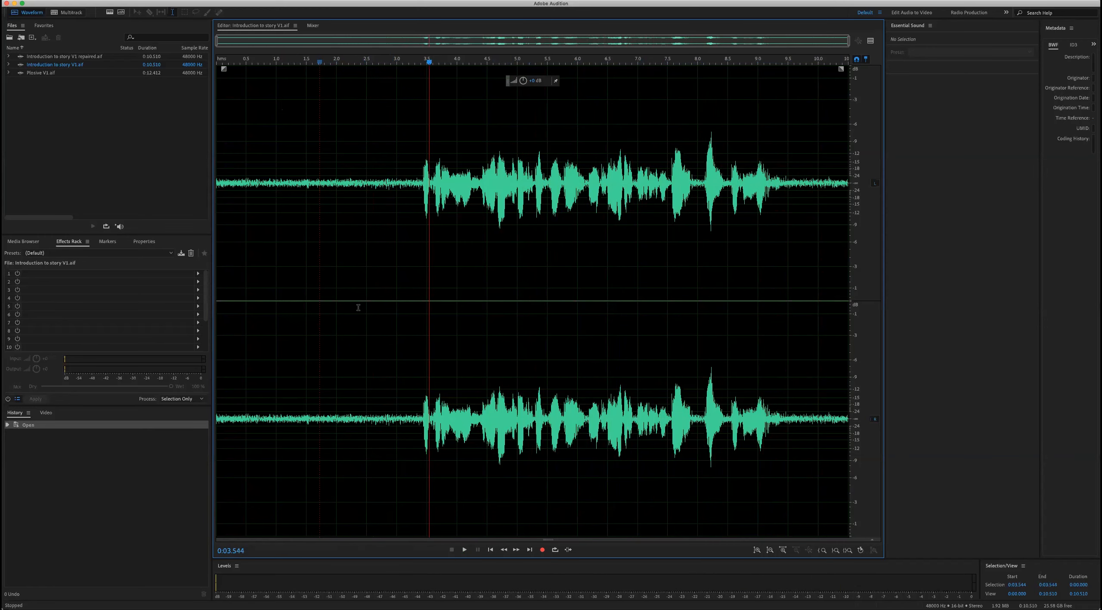
- Open Introduction to story V1 repaired.aif, play it from about 1.4 s and examine the silence before the speech
left_click(24, 57)
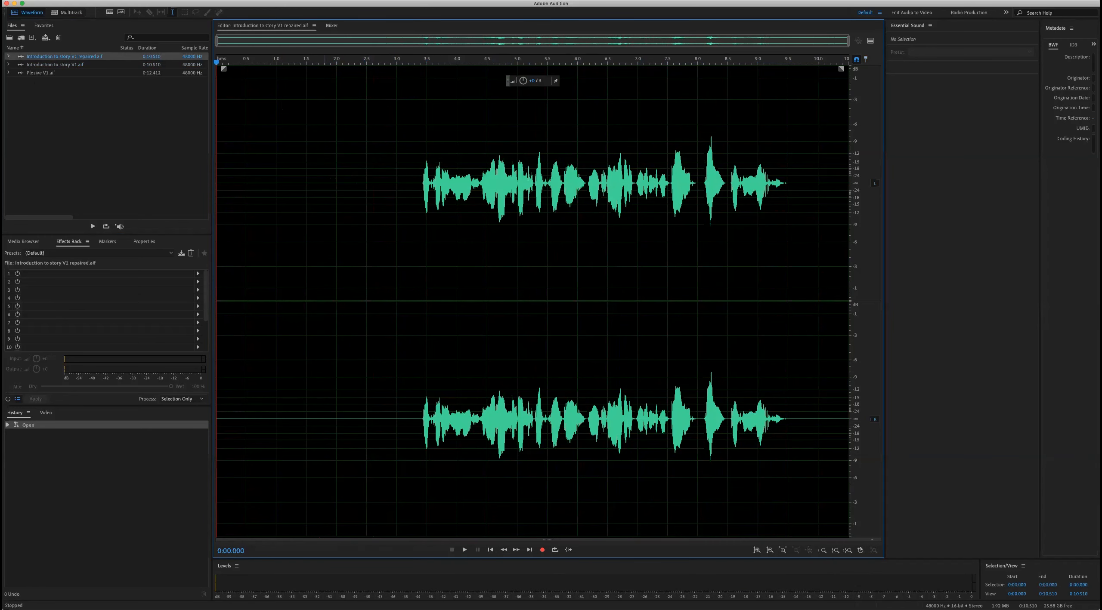
left_click(300, 245)
key("space")
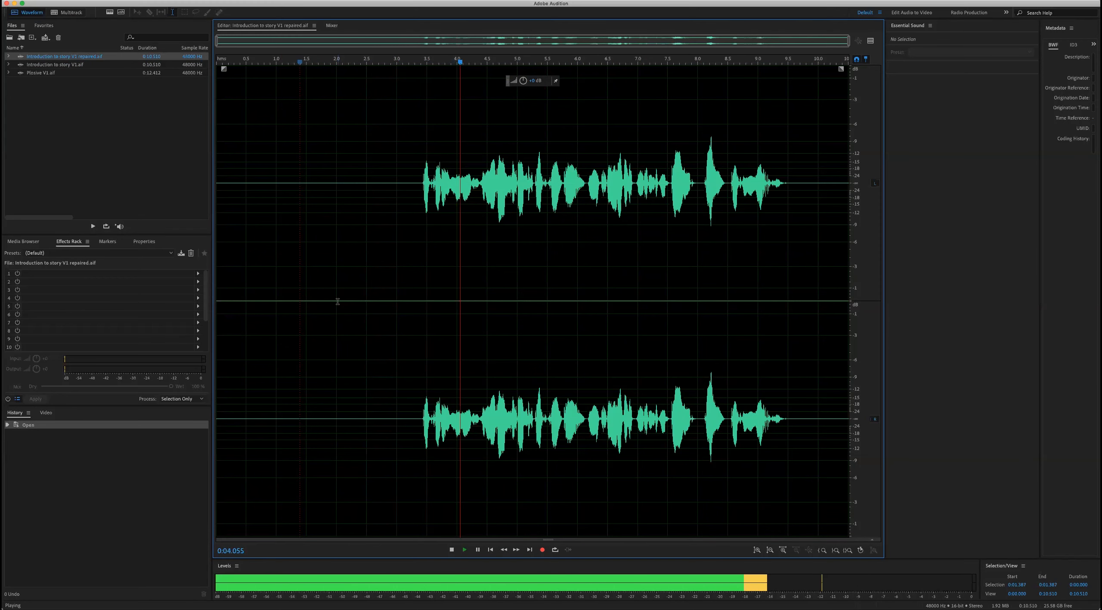
key("space")
left_click_drag(319, 267, 408, 275)
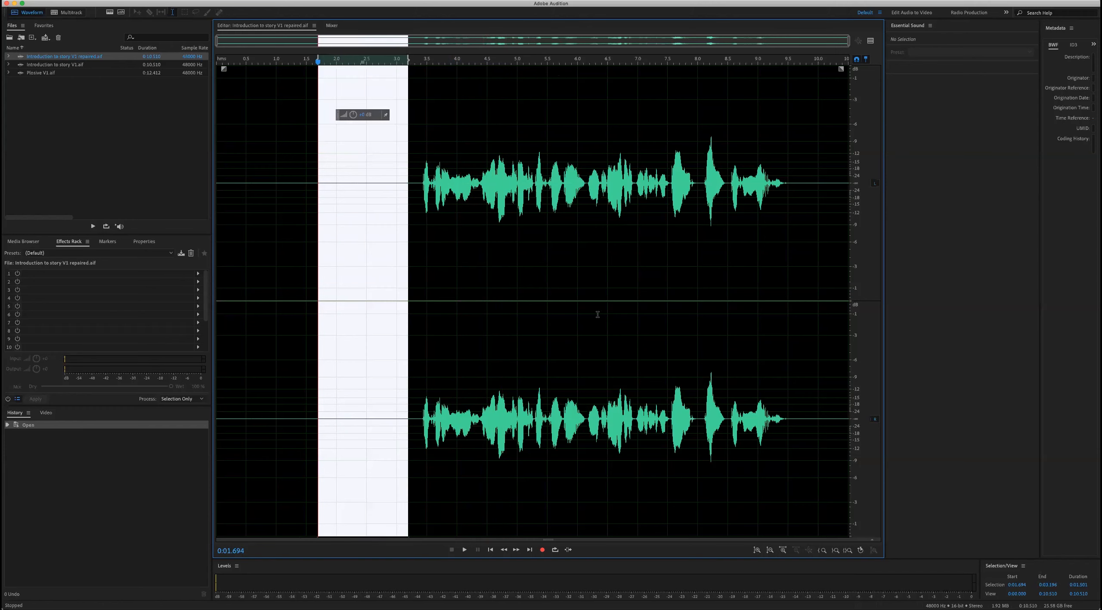
left_click(468, 269)
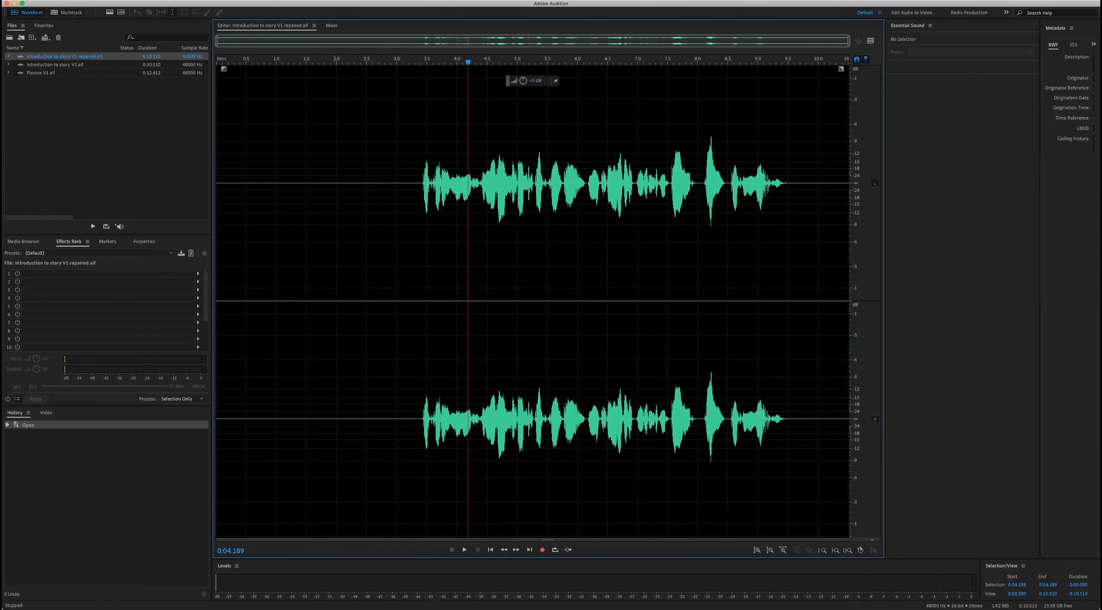
- Return to Introduction to story V1.aif and examine the noise before, after and underneath the speech
double_click(24, 65)
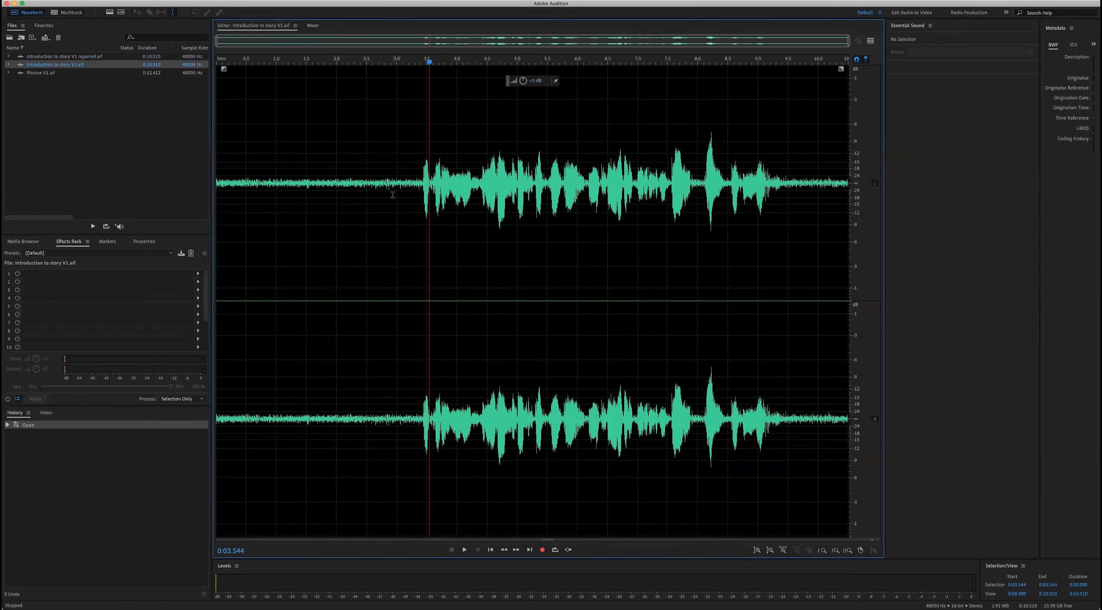
left_click_drag(412, 238, 341, 238)
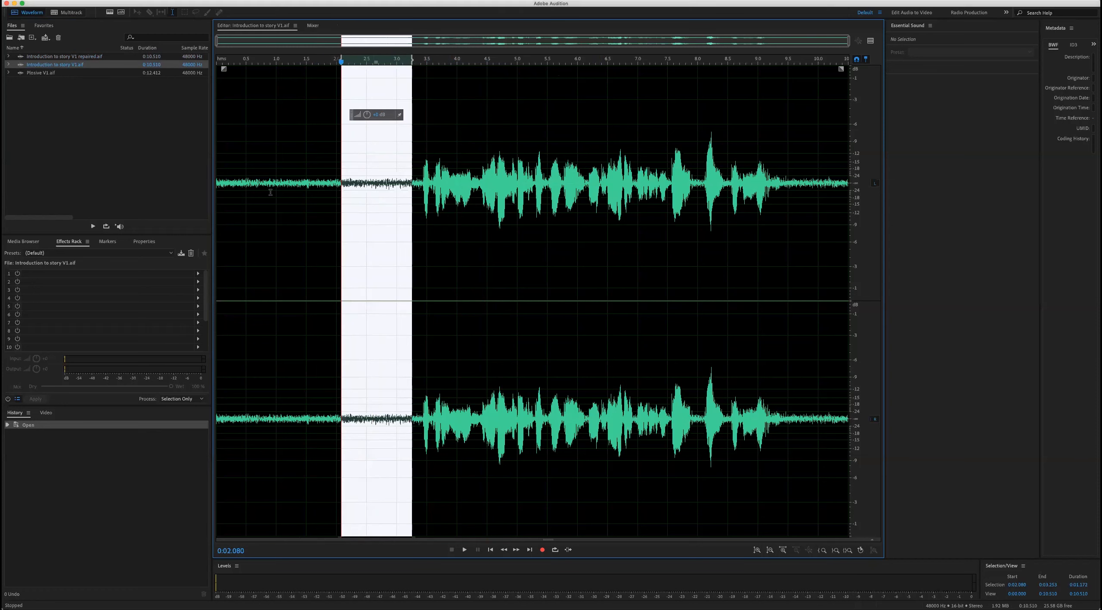
left_click(337, 214)
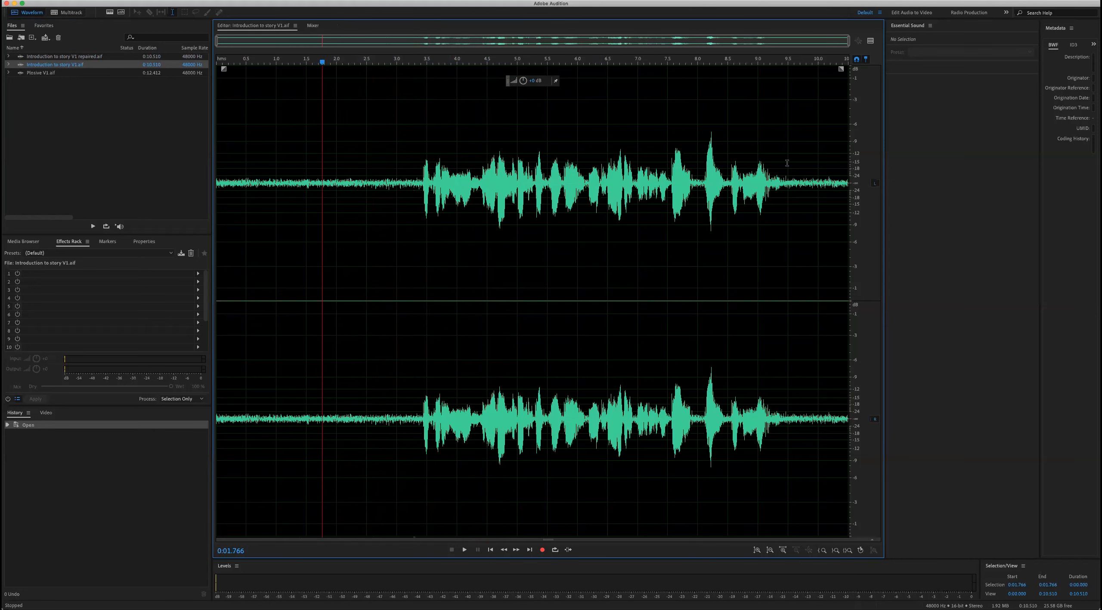
left_click_drag(788, 180, 840, 181)
left_click_drag(704, 182, 446, 211)
- Compare the waveform of the repaired file with the original Introduction to story V1.aif
double_click(27, 58)
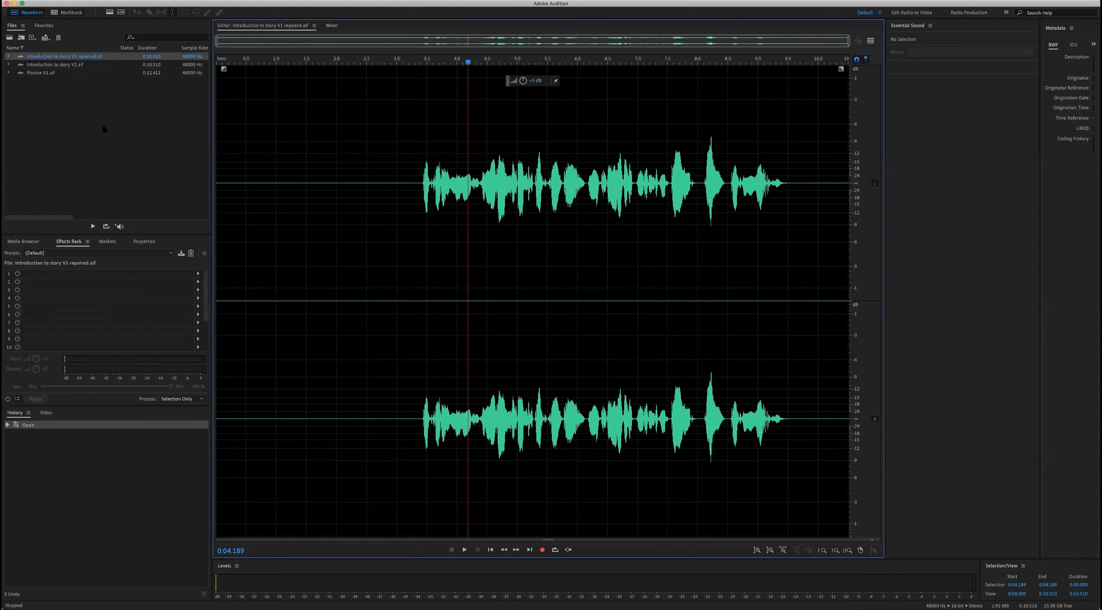
double_click(27, 65)
left_click(381, 176)
left_click(37, 0)
left_click(37, 0)
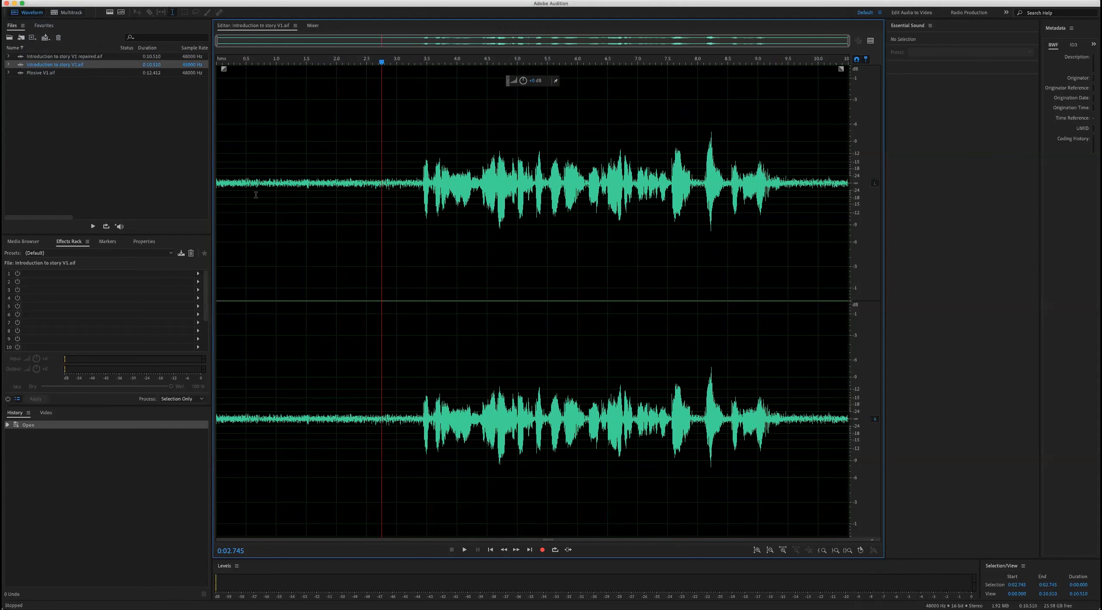
left_click(145, 143)
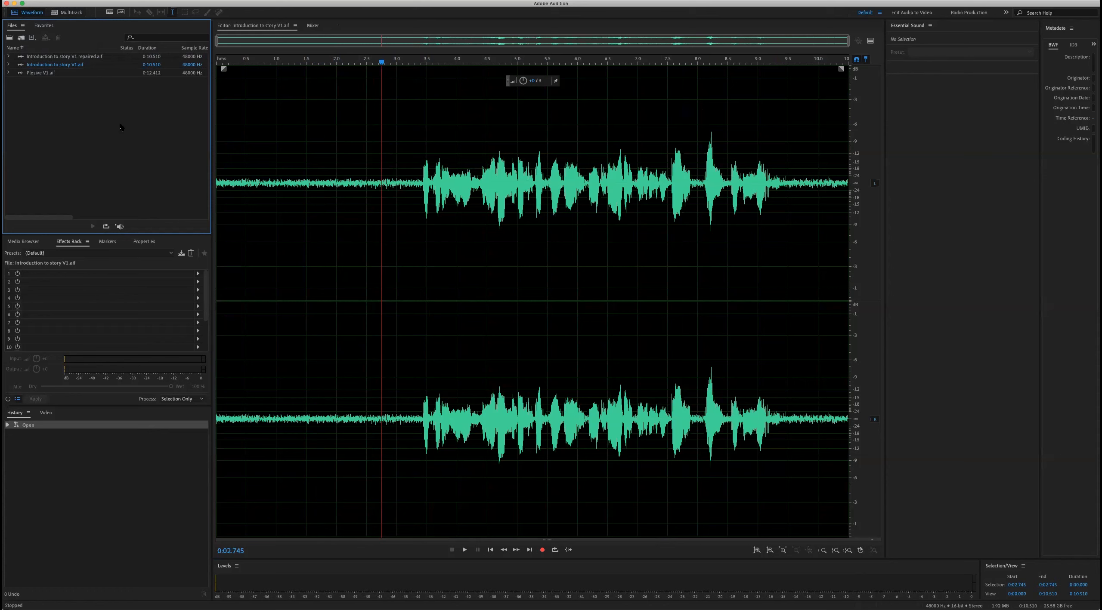
- Remove Introduction to story V1 repaired.aif from the open files, keeping the original in the editor
double_click(23, 65)
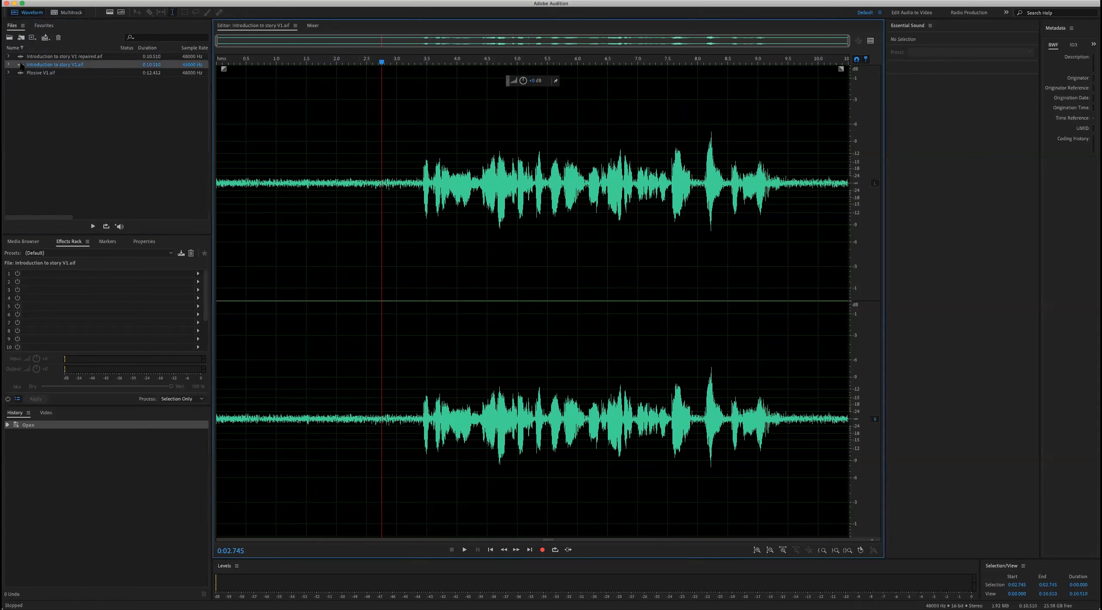
left_click(65, 57)
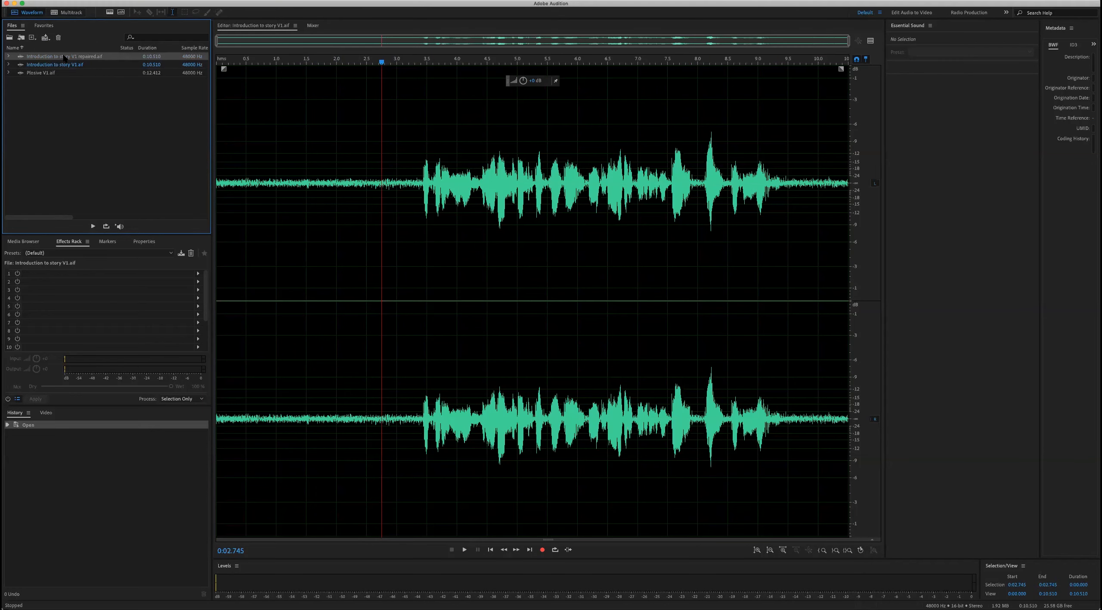
key("Delete")
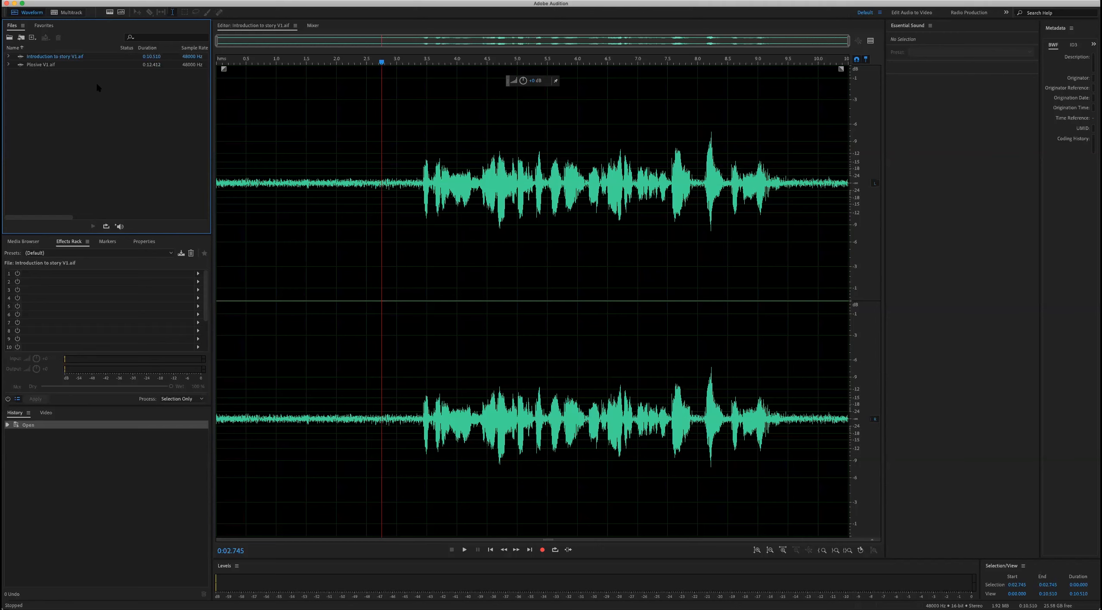
left_click(397, 201)
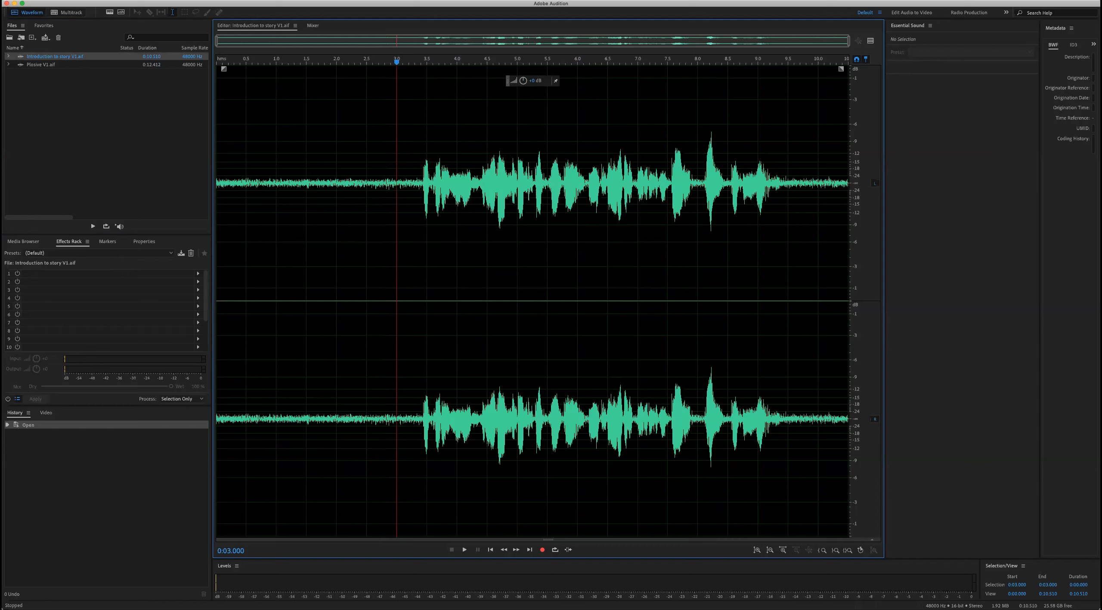
left_click(179, 0)
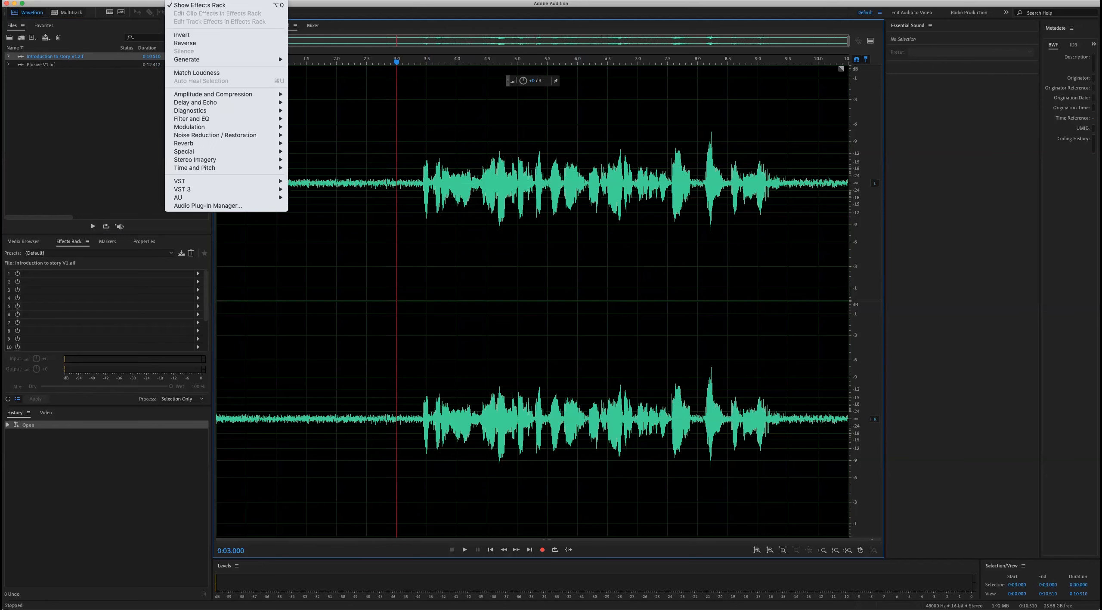
mouse_move(270, 136)
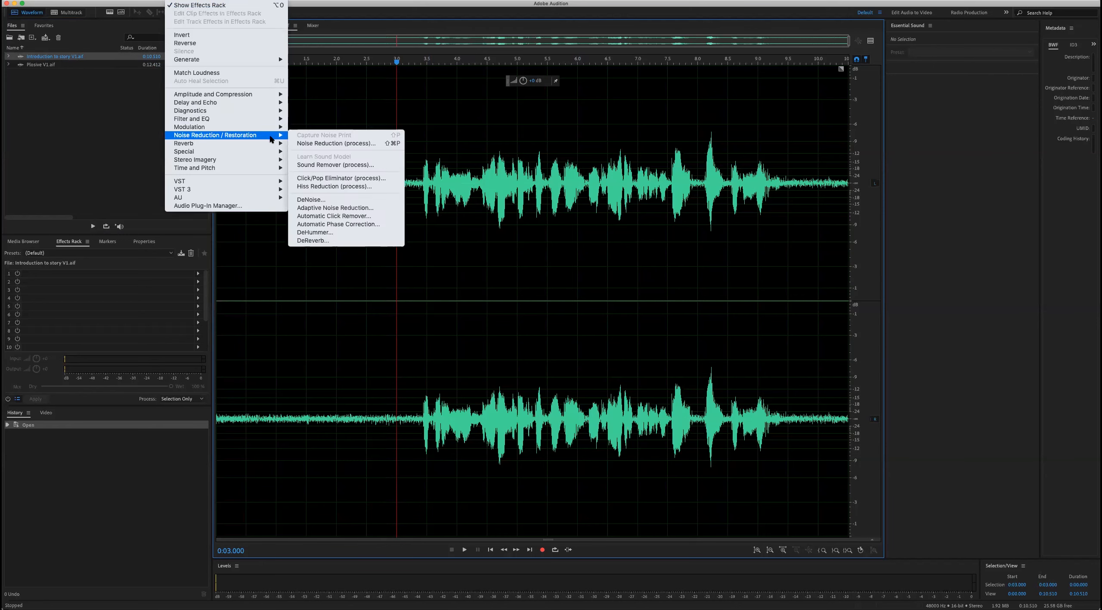
left_click(62, 67)
left_click(96, 63)
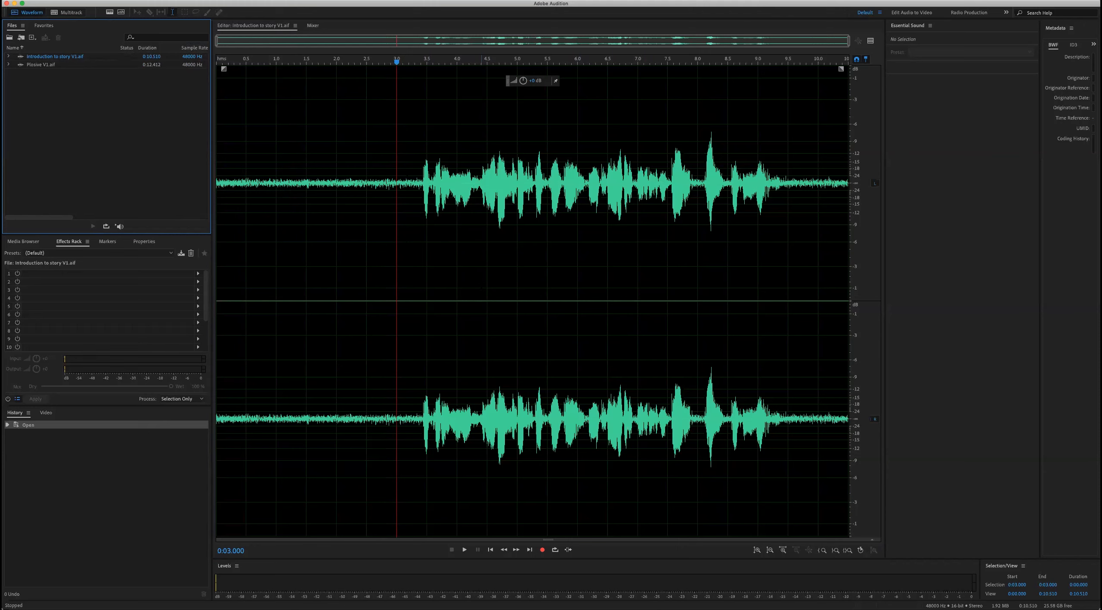
left_click(375, 229)
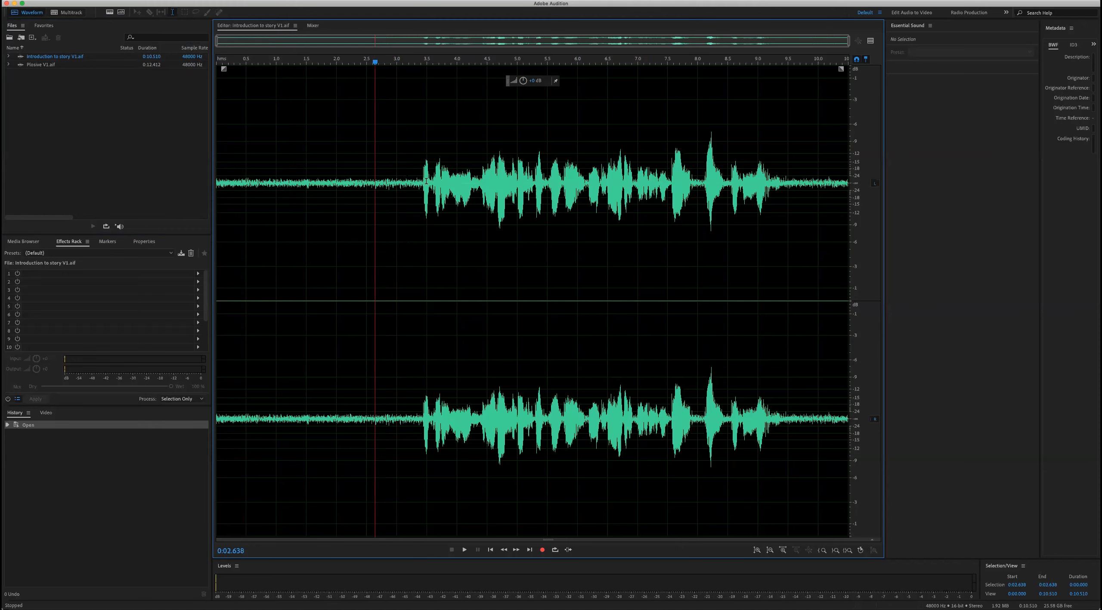
left_click_drag(402, 219, 440, 219)
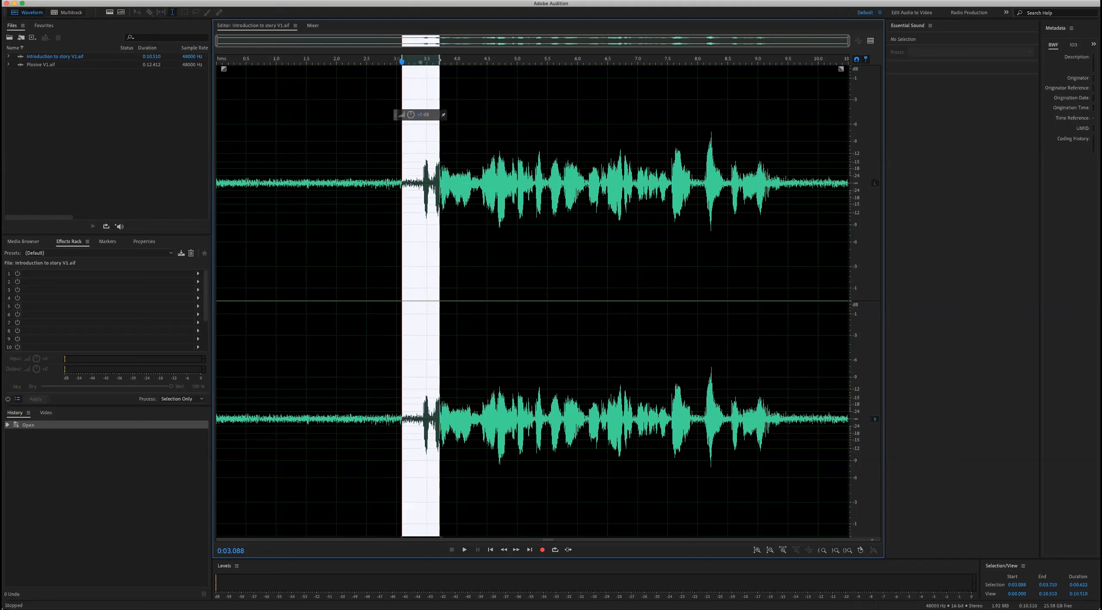
left_click(170, 168)
left_click(268, 129)
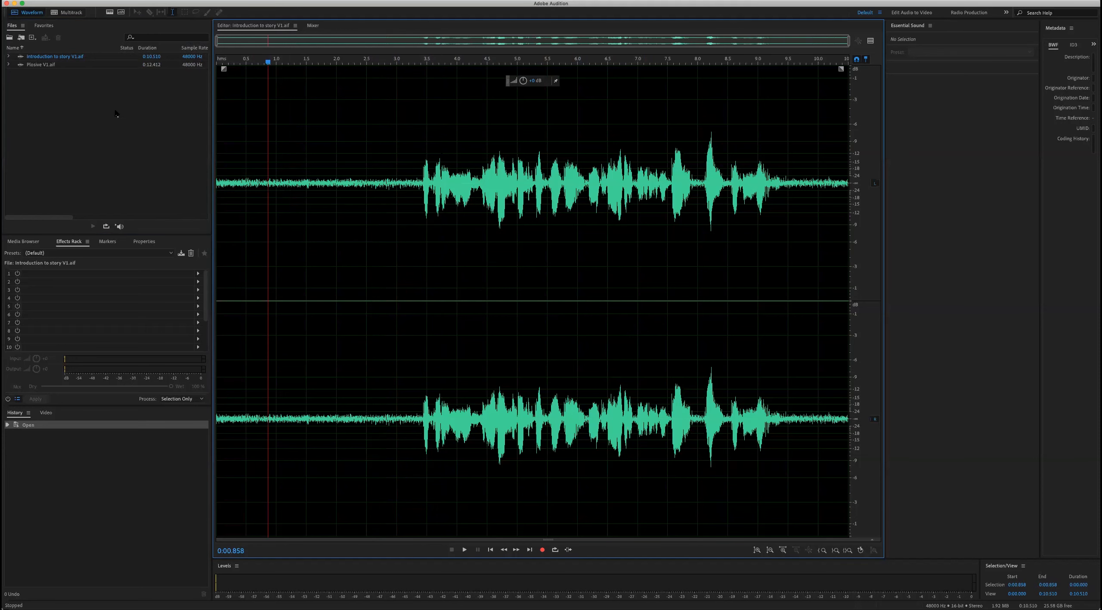
- Open the DeNoise effect for Introduction to story V1.aif and move its dialog clear of the waveform's beginning
double_click(29, 56)
left_click(178, 0)
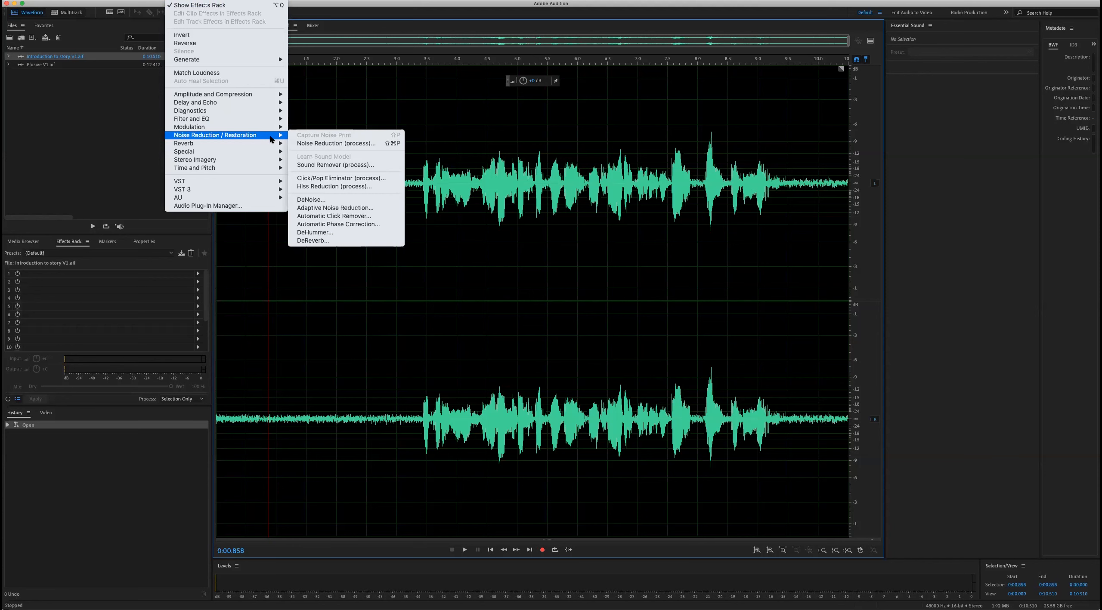
mouse_move(275, 135)
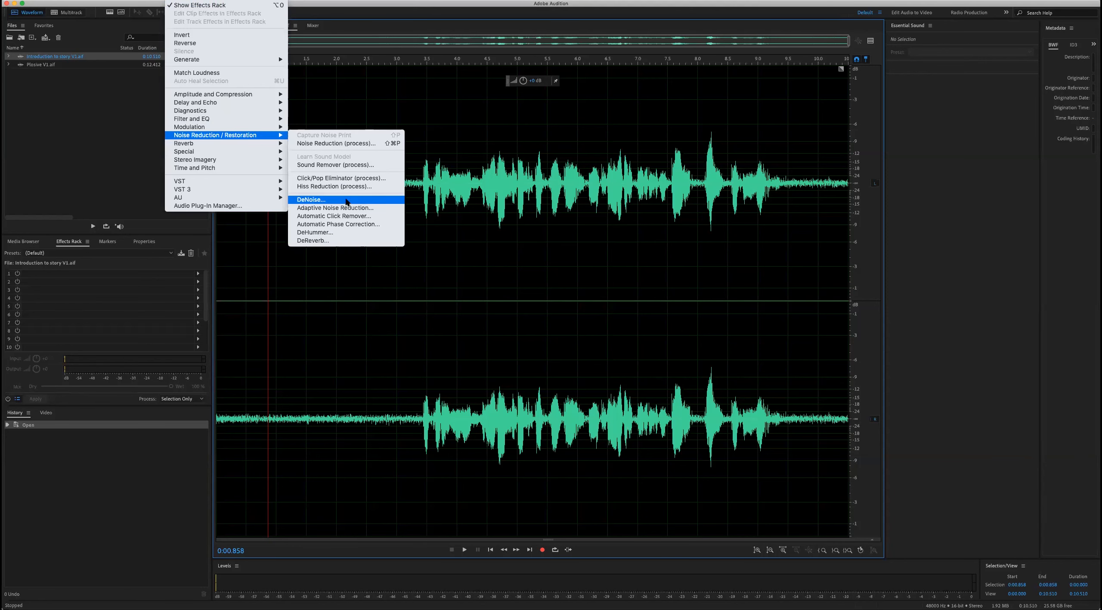
left_click(363, 201)
left_click_drag(583, 229, 577, 199)
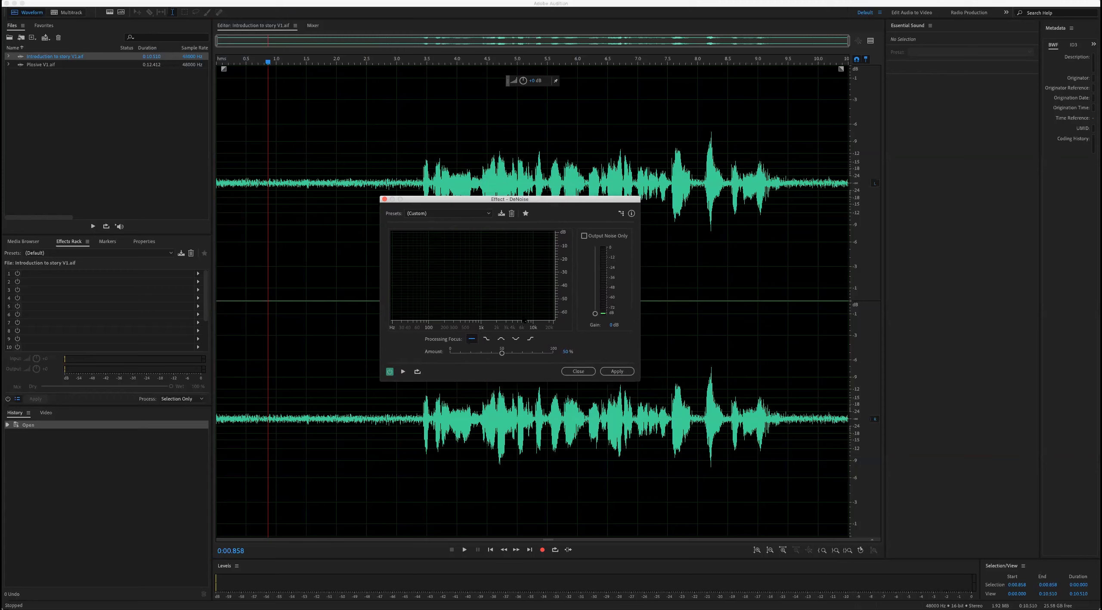
left_click_drag(440, 199, 475, 196)
- Preview the recording with DeNoise at its default settings, starting at about 1.5 s in the opening noise
left_click(305, 194)
key("space")
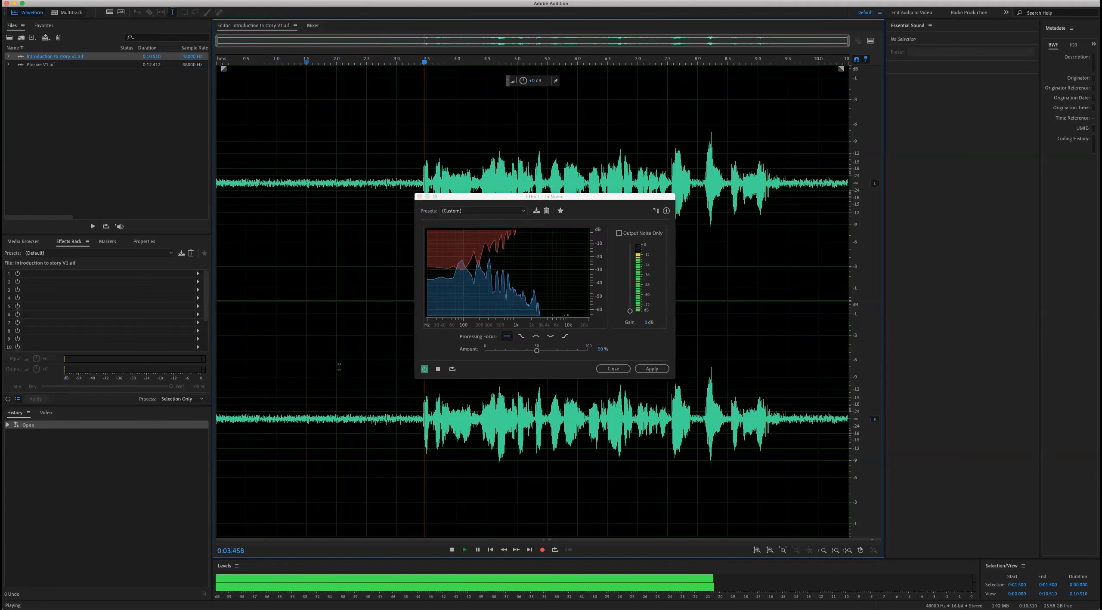
key("space")
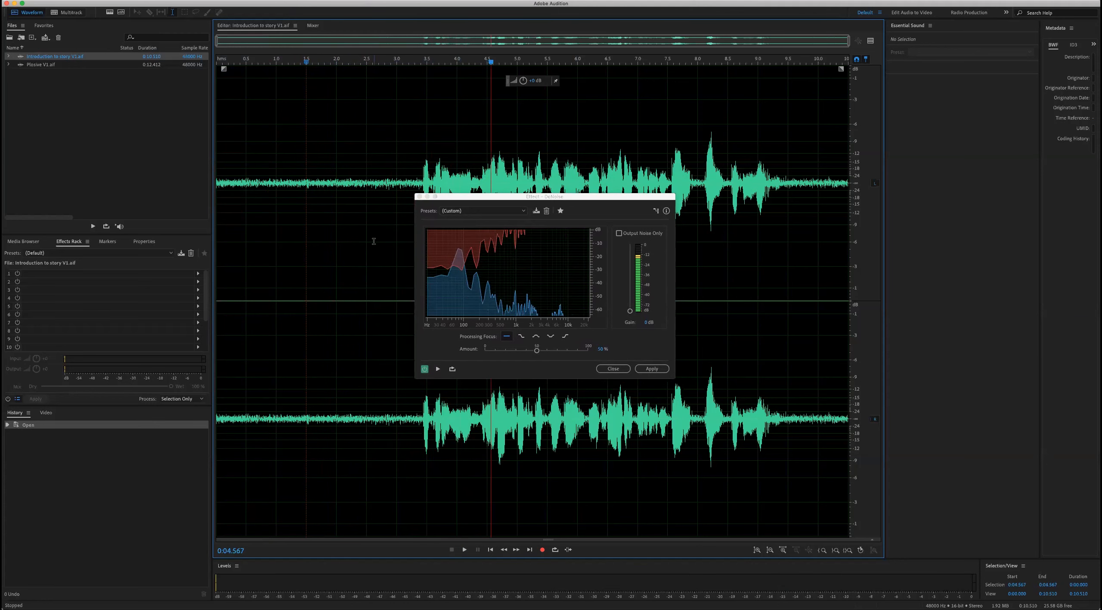
- Play the recording from about 0.7 s and switch DeNoise off and back on to compare the sound
left_click(315, 269)
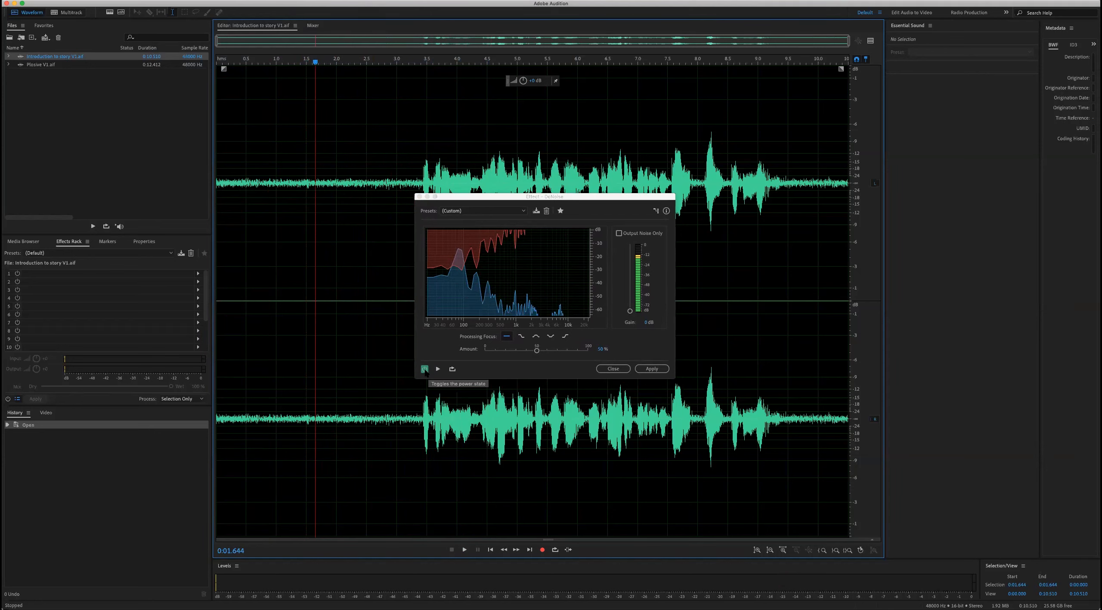
left_click(256, 191)
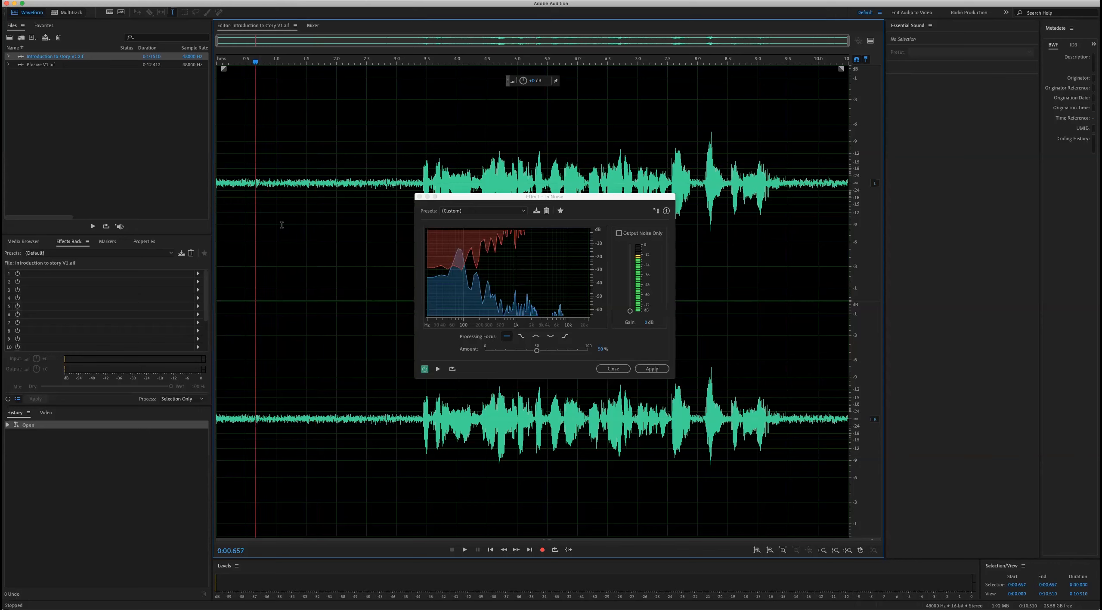
key("space")
left_click(426, 370)
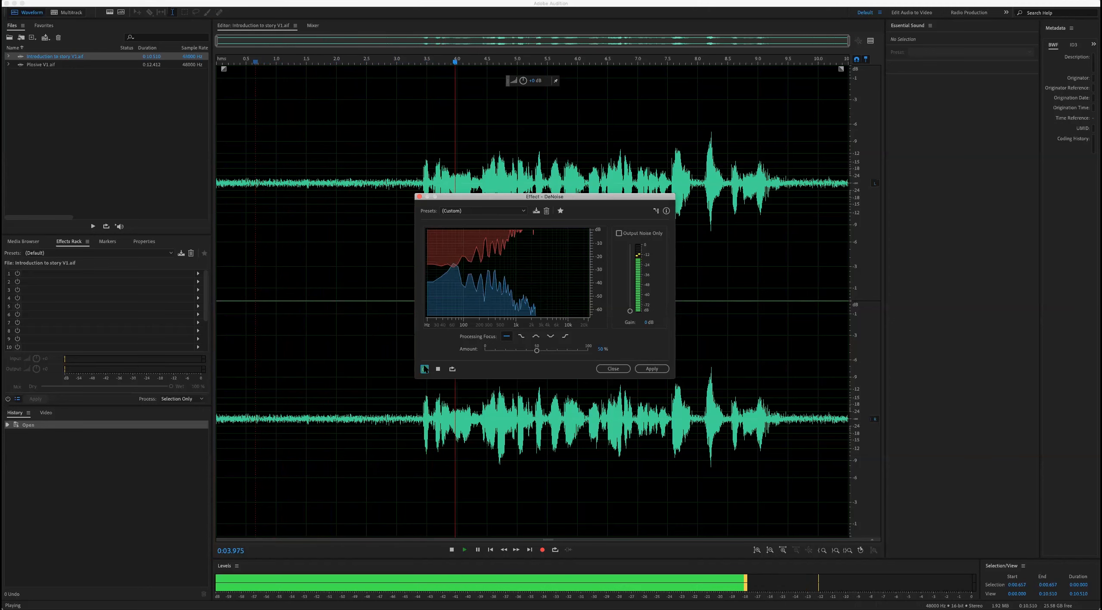
left_click(425, 370)
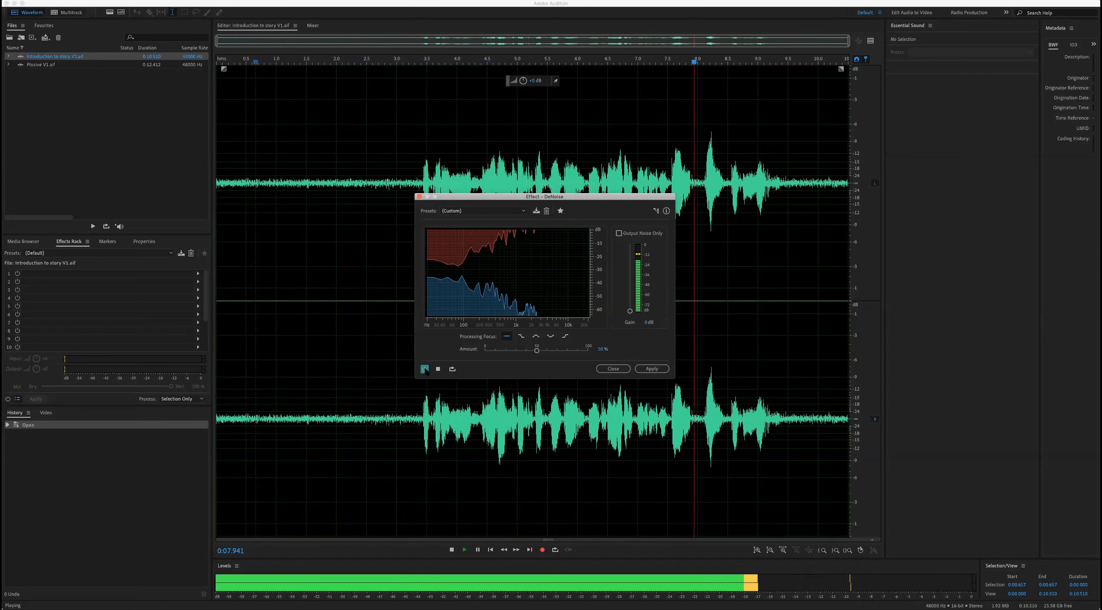
- Stop the preview, lower the DeNoise amount to 0%, and listen to the recording from about 1 s
left_click(438, 370)
mouse_move(639, 201)
left_mouse_down()
mouse_move(605, 190)
mouse_move(637, 196)
mouse_move(643, 210)
left_mouse_up()
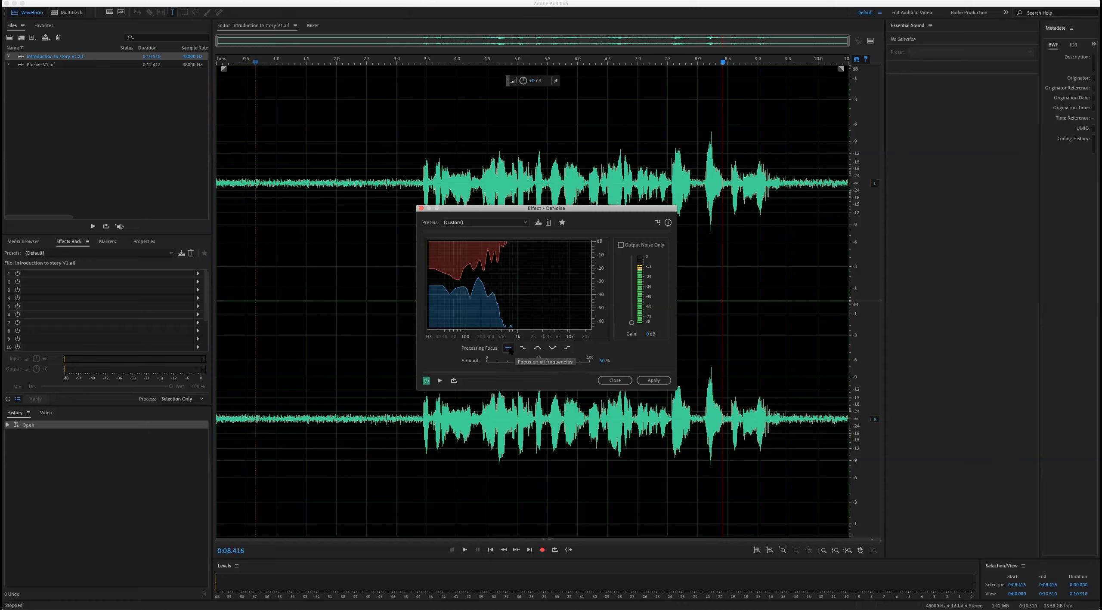
left_click_drag(578, 211, 572, 257)
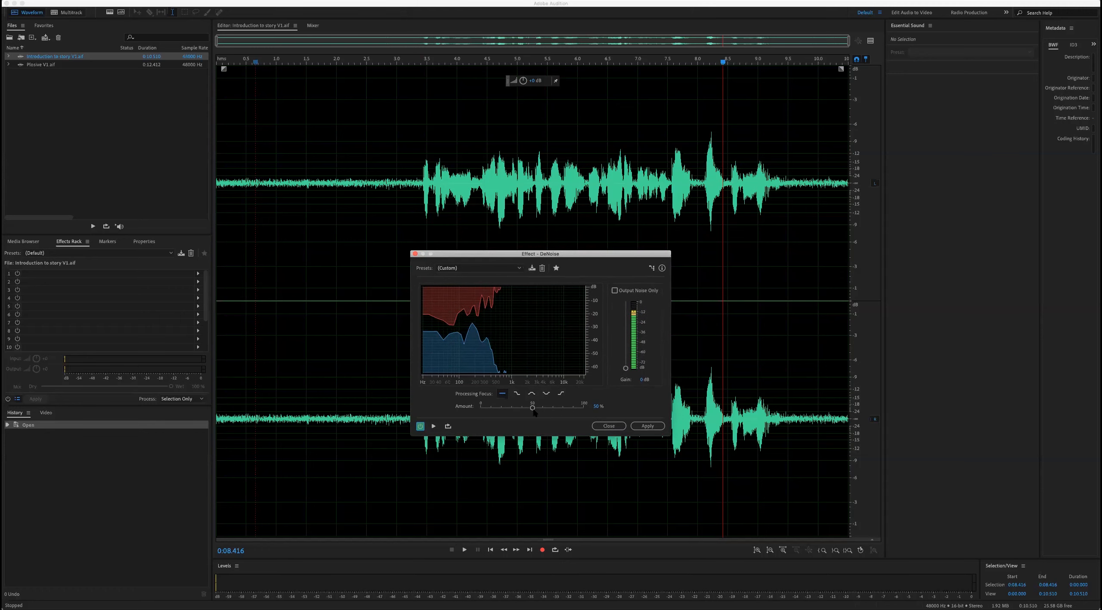
mouse_move(532, 410)
left_mouse_down()
mouse_move(514, 411)
mouse_move(560, 411)
mouse_move(521, 414)
left_mouse_up()
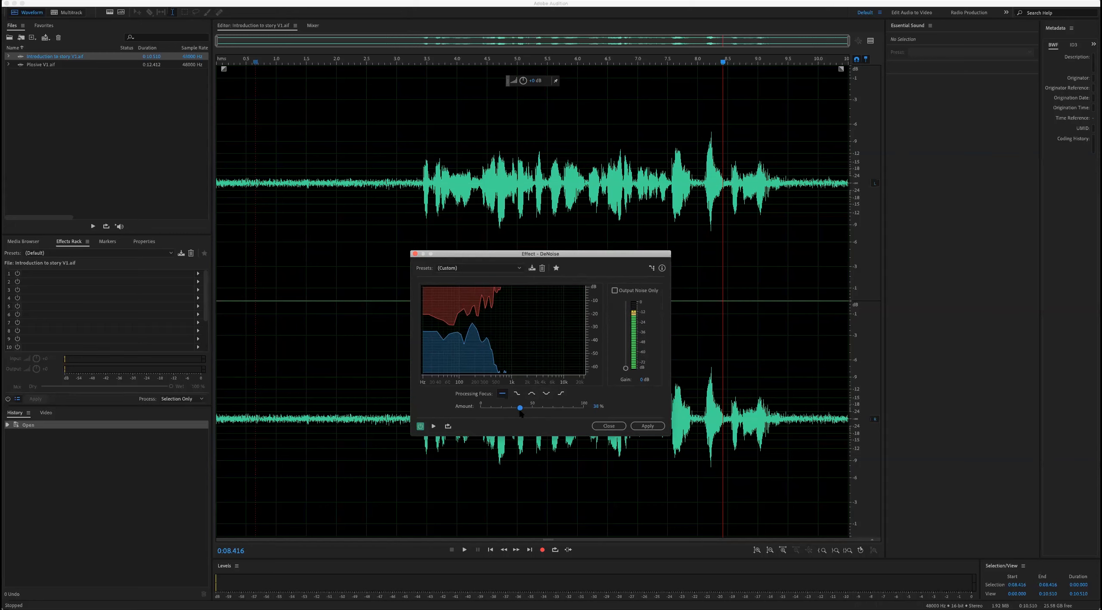
left_click(280, 253)
left_click_drag(517, 411, 484, 411)
key("space")
key("space")
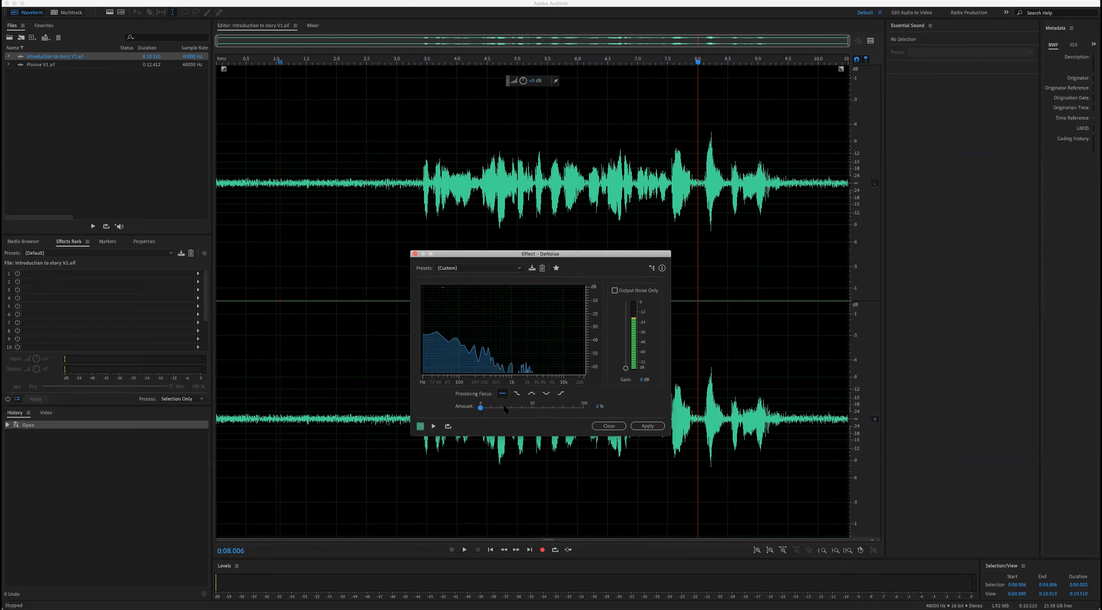
- Return the DeNoise amount to 50% and loop the preview over the opening noise from about 1.05 to 3.1 s
left_click_drag(614, 254, 550, 215)
left_click(525, 357)
left_click(280, 248)
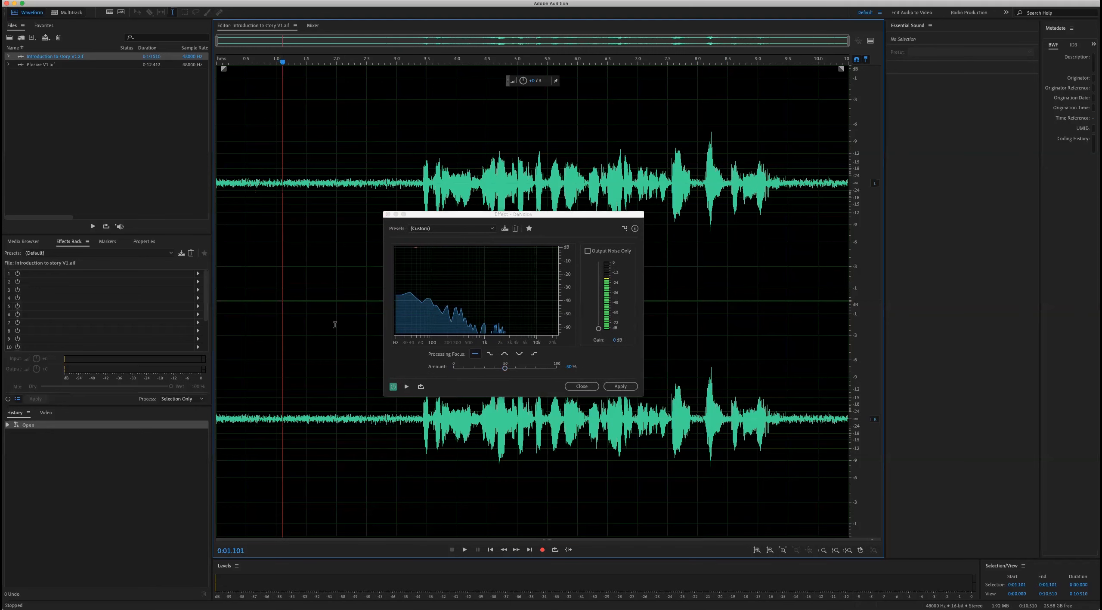
left_click_drag(280, 248, 403, 248)
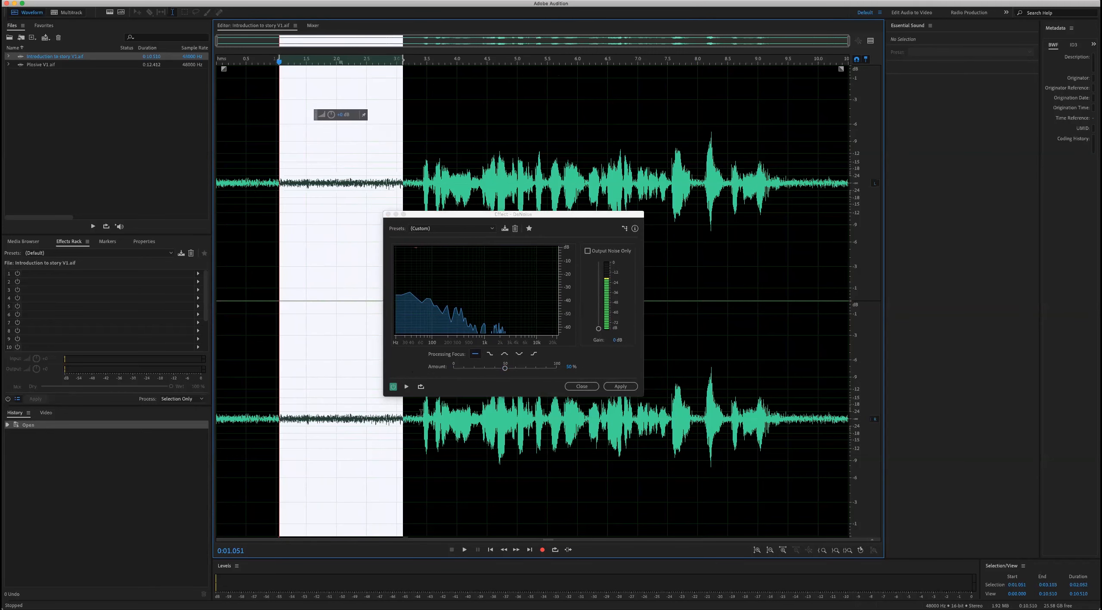
left_click(421, 386)
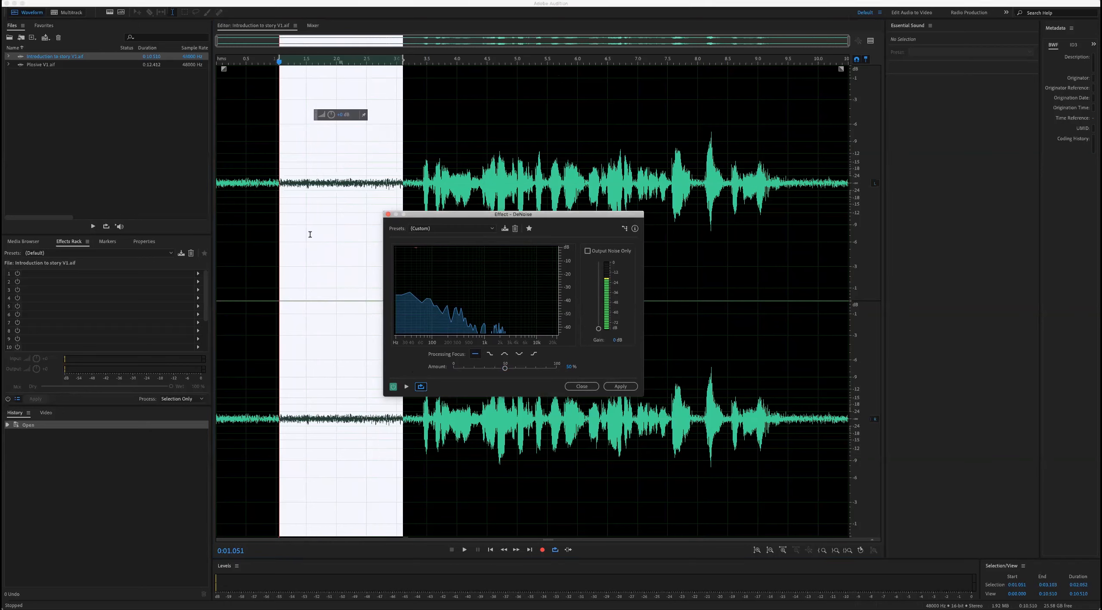
key("space")
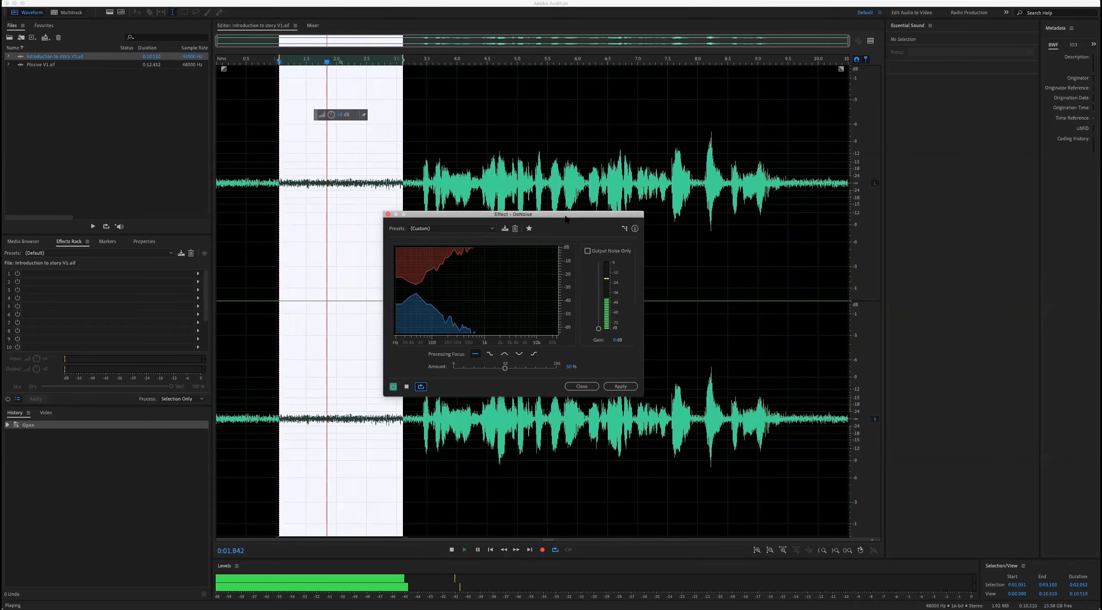
- Compare low and high DeNoise amounts on the looped noise, including 96%, settle on 67%, and stop playback
left_click_drag(505, 367, 463, 367)
left_click_drag(572, 217, 683, 251)
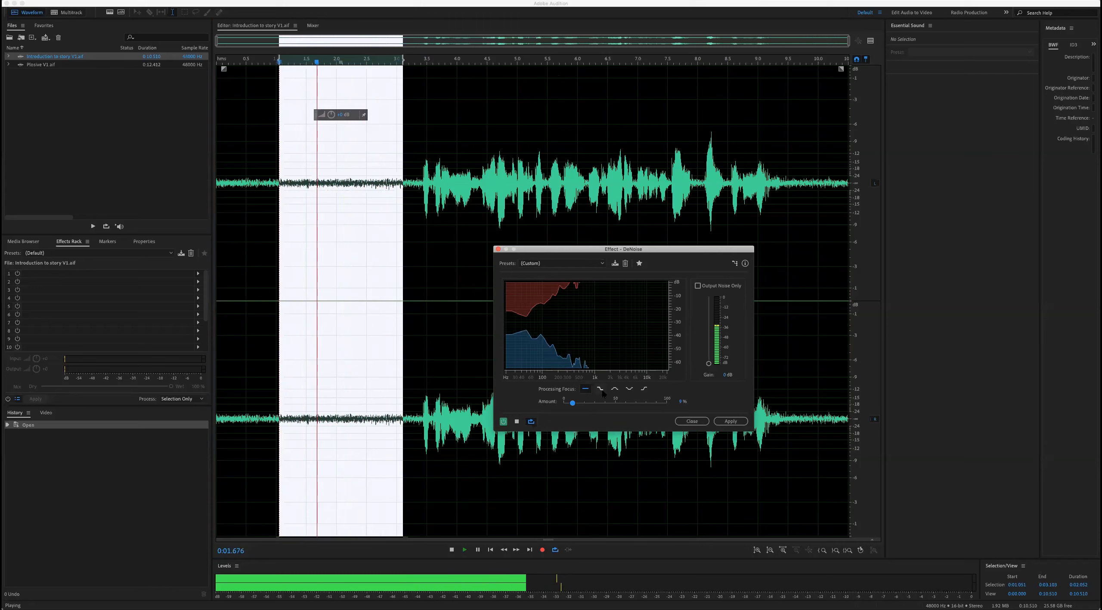
left_click_drag(572, 403, 663, 405)
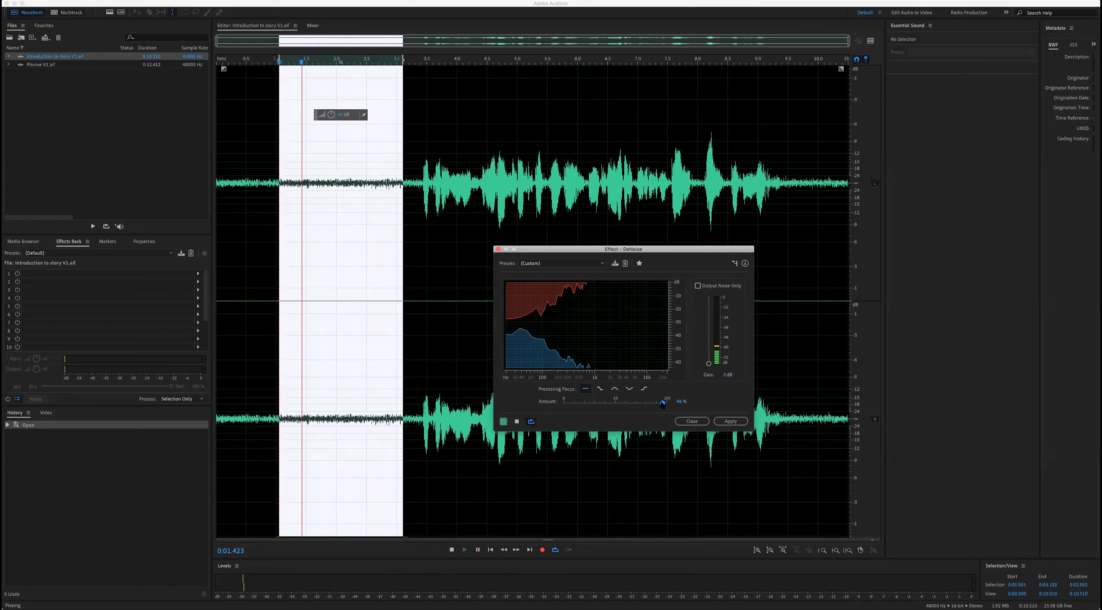
left_click_drag(663, 404, 635, 409)
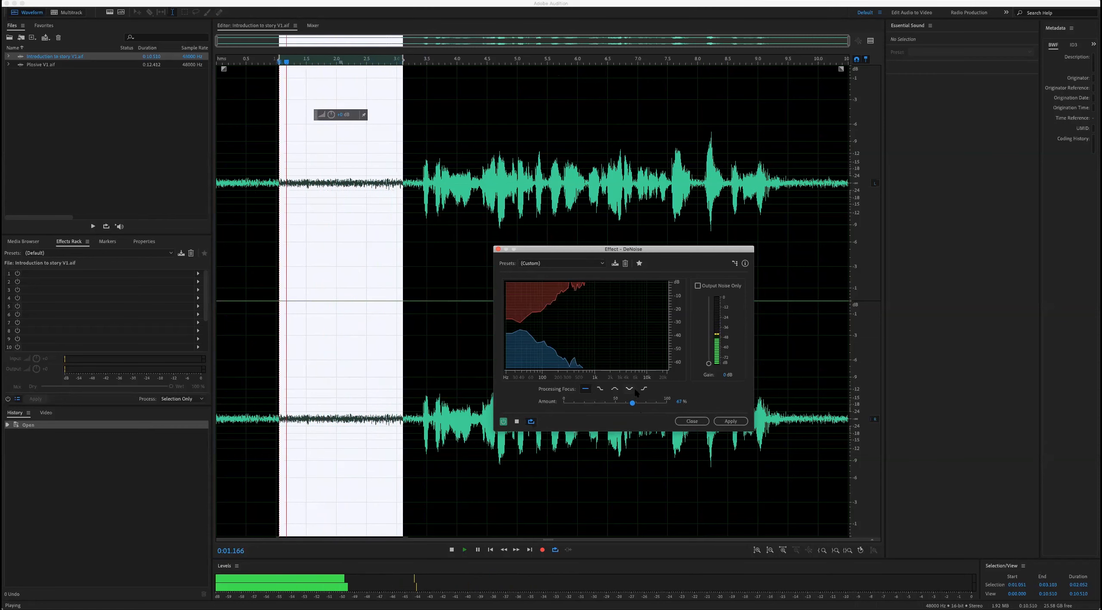
key("space")
- Preview the spoken part from about 2.6 s with the DeNoise amount at 67%
left_click(371, 221)
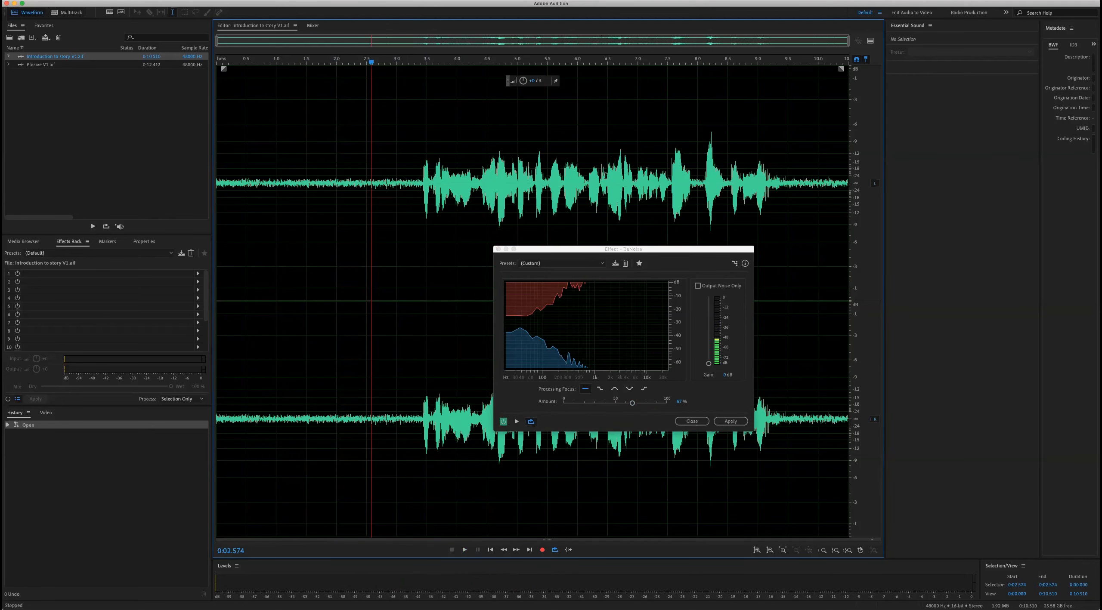
key("space")
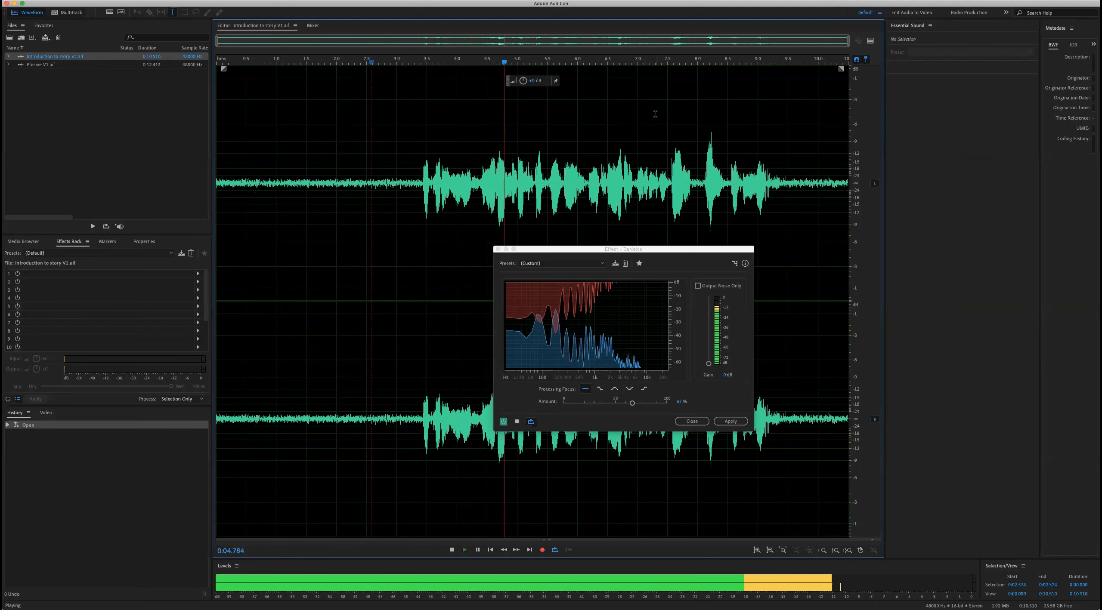
key("space")
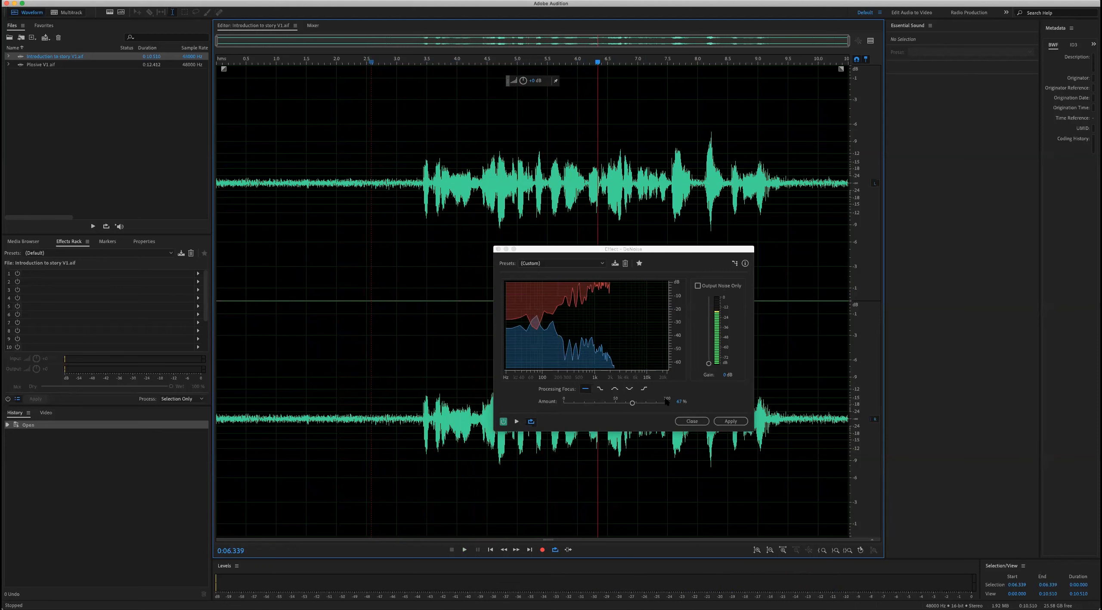
- Play the speech from about 3.4 s while raising the DeNoise amount to 100%, then stop playback
left_click(420, 202)
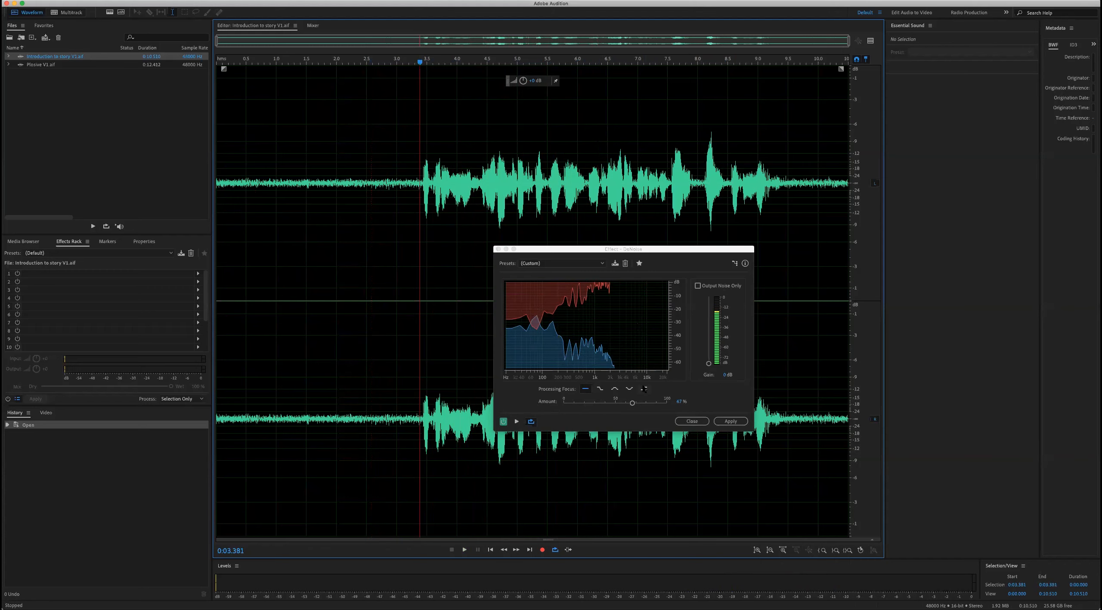
key("space")
left_click_drag(633, 403, 674, 407)
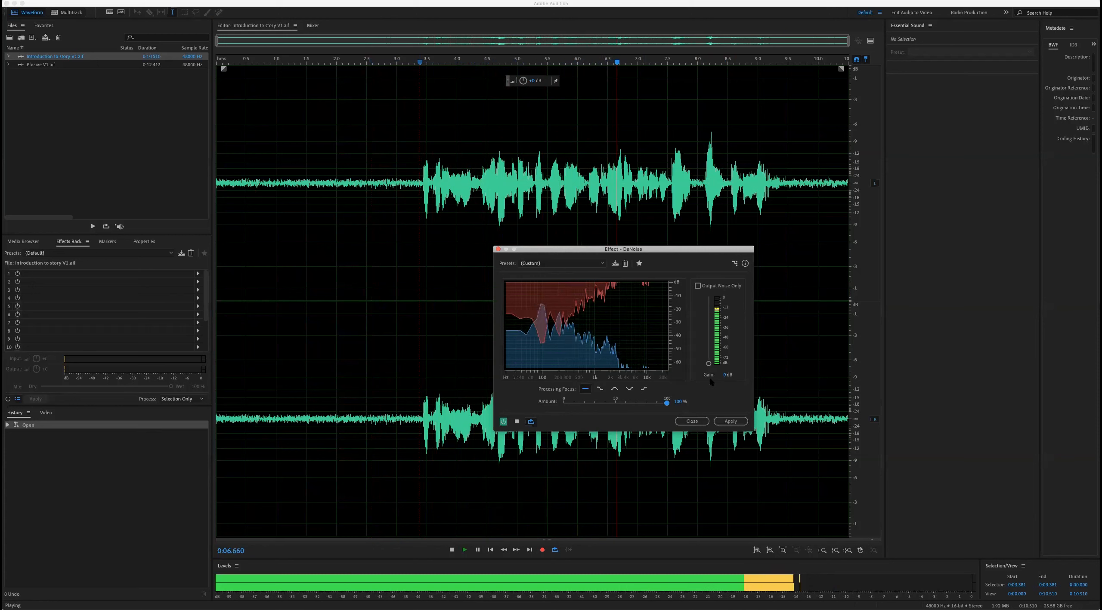
key("space")
- Reduce the DeNoise amount to about 68% and preview the speech from about 2.9 s
left_click_drag(677, 247, 591, 250)
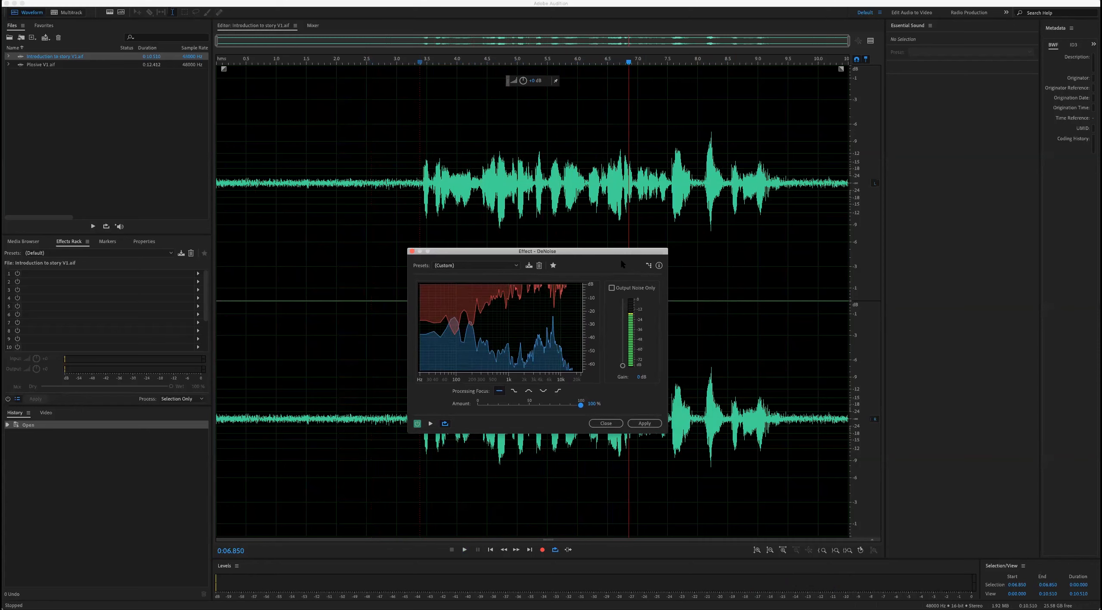
mouse_move(587, 254)
left_mouse_down()
mouse_move(598, 249)
mouse_move(587, 251)
left_mouse_up()
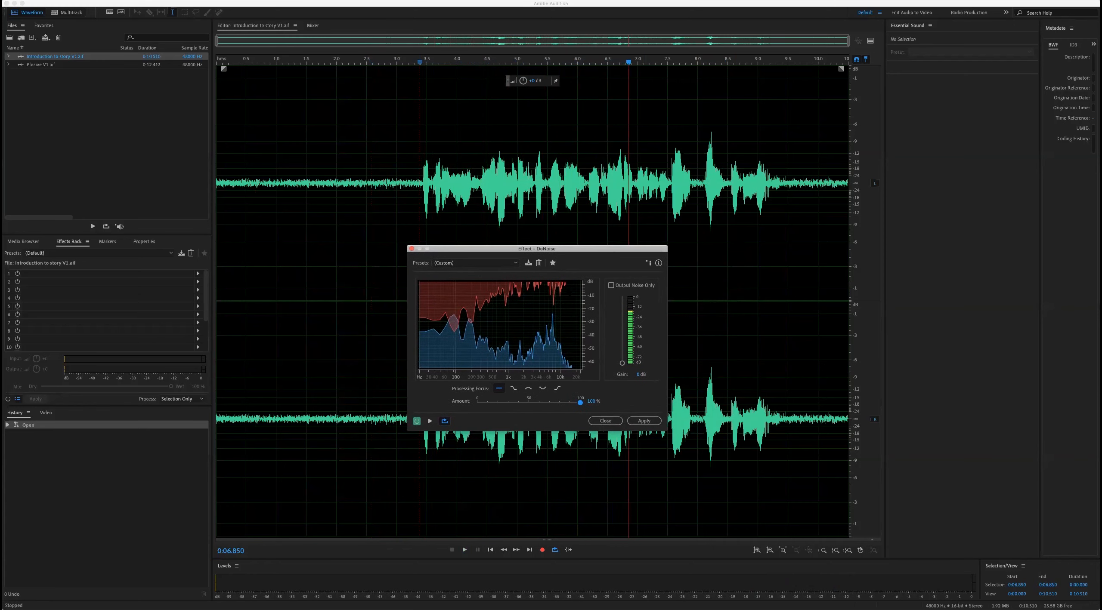
left_click_drag(317, 203, 522, 190)
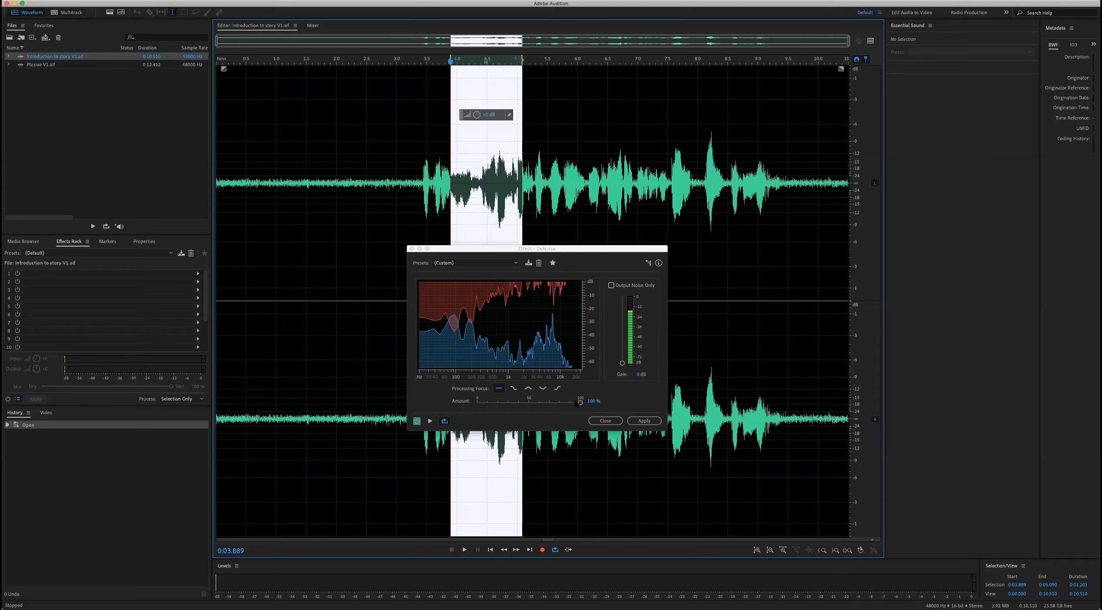
left_click_drag(581, 401, 548, 403)
left_click(417, 223)
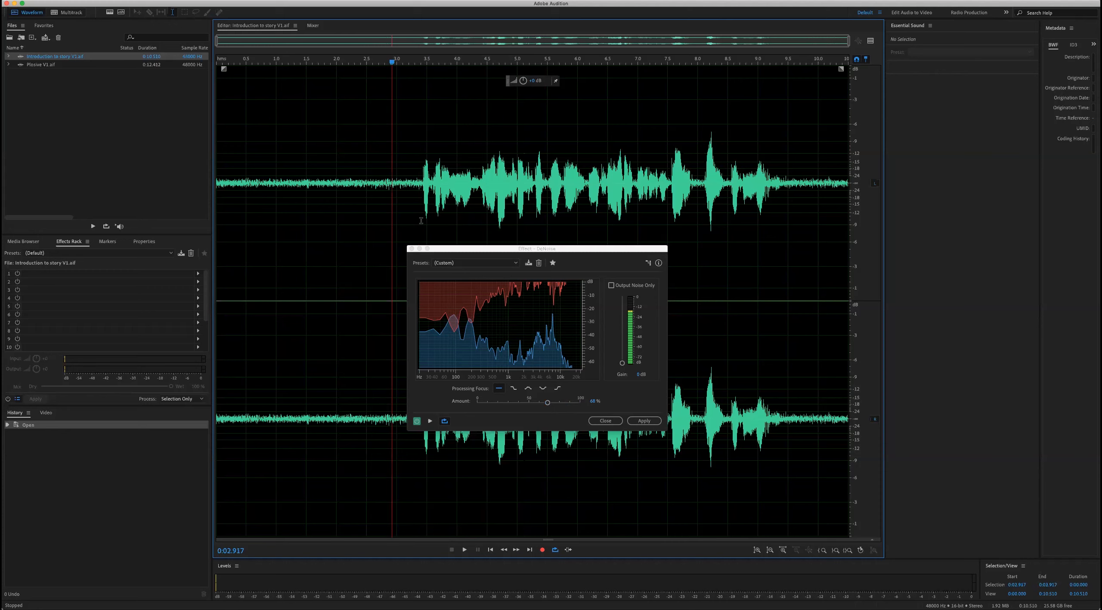
key("space")
mouse_move(548, 402)
left_mouse_down()
mouse_move(538, 404)
mouse_move(548, 404)
left_mouse_up()
key("space")
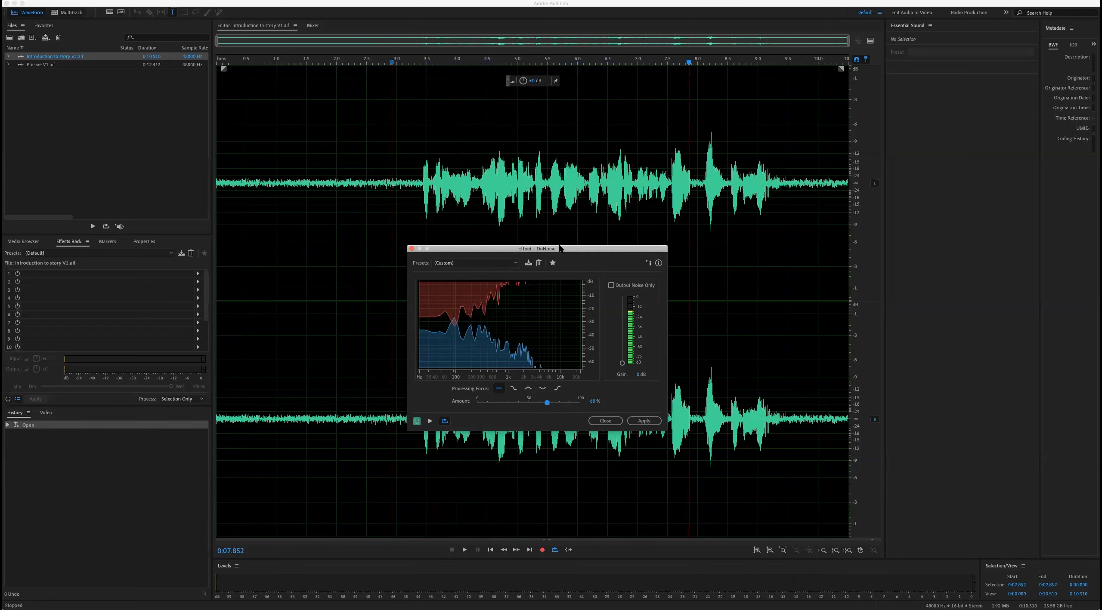
- Listen to only the removed noise from about 1.4 s using Output Noise Only, then turn that option off
left_click_drag(619, 250, 606, 238)
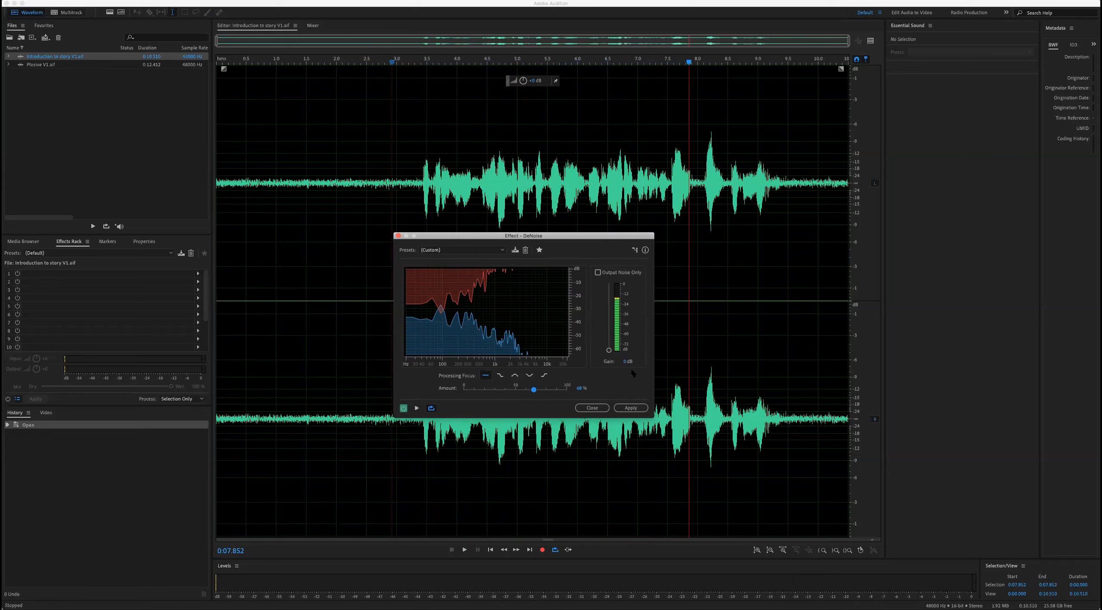
left_click(302, 205)
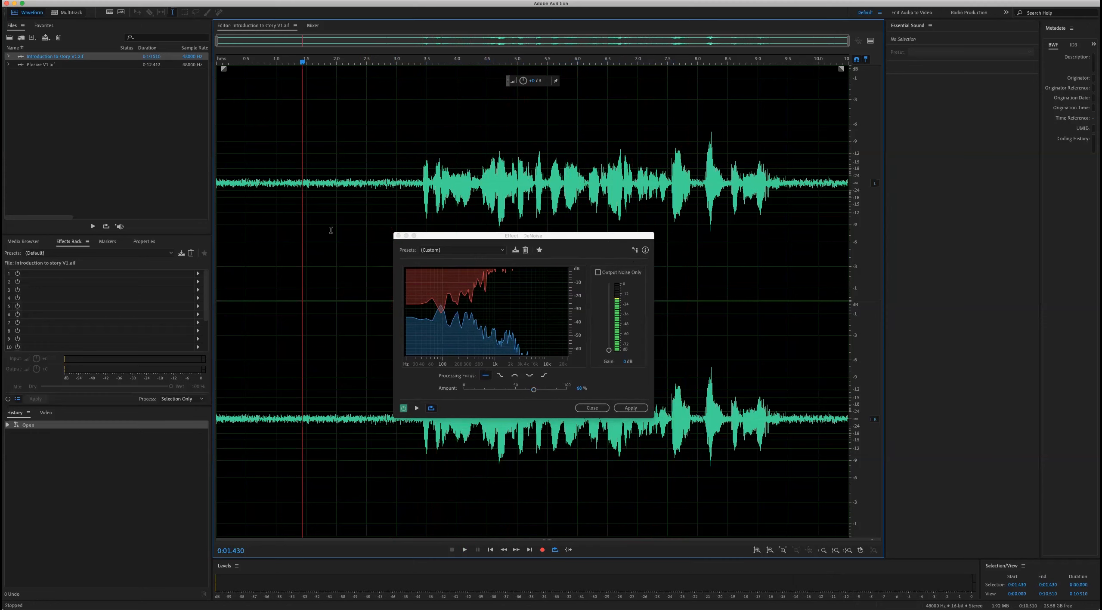
left_click(598, 273)
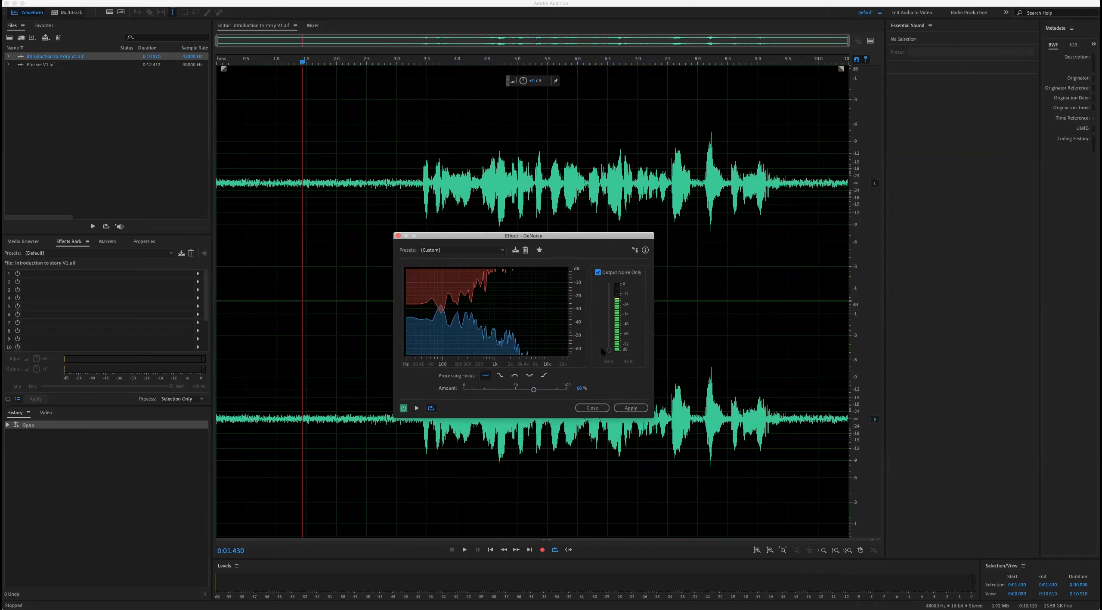
key("space")
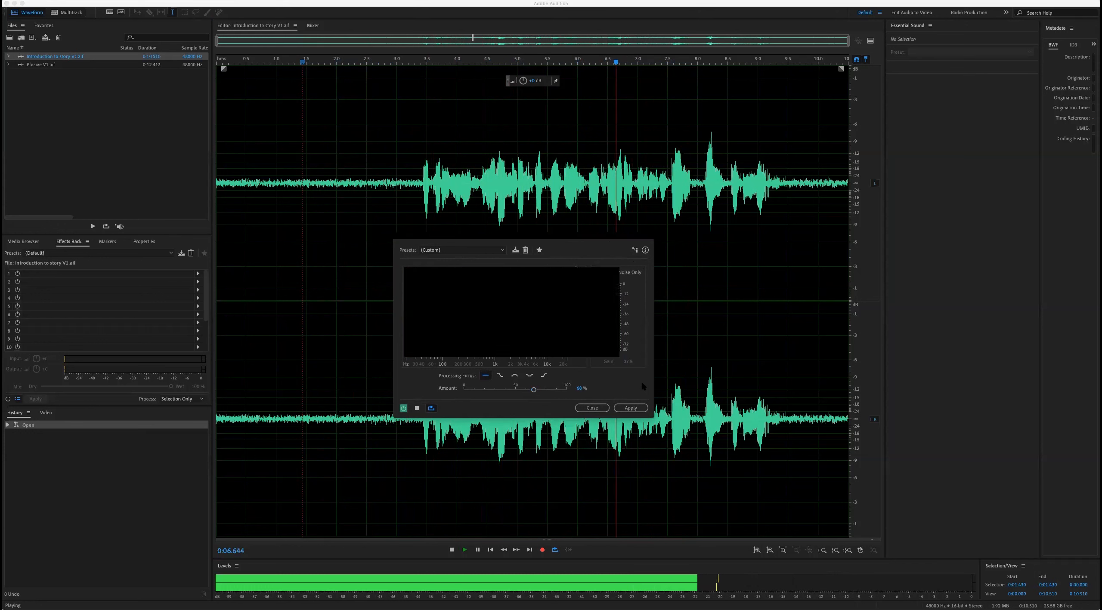
key("space")
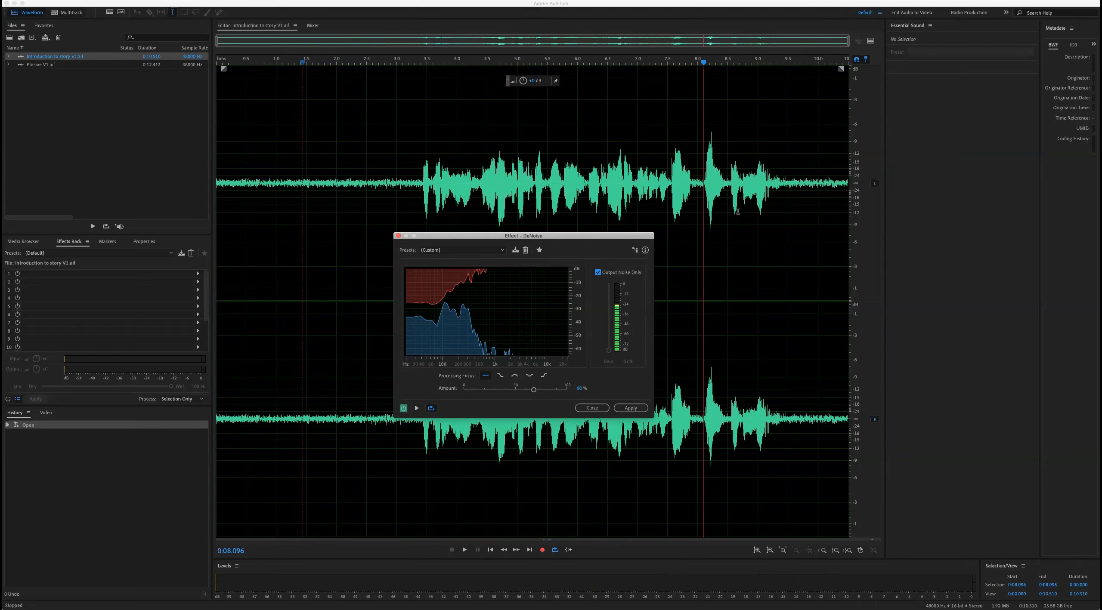
left_click(598, 274)
- Select the entire recording and apply the DeNoise effect to it
left_click_drag(606, 235, 598, 213)
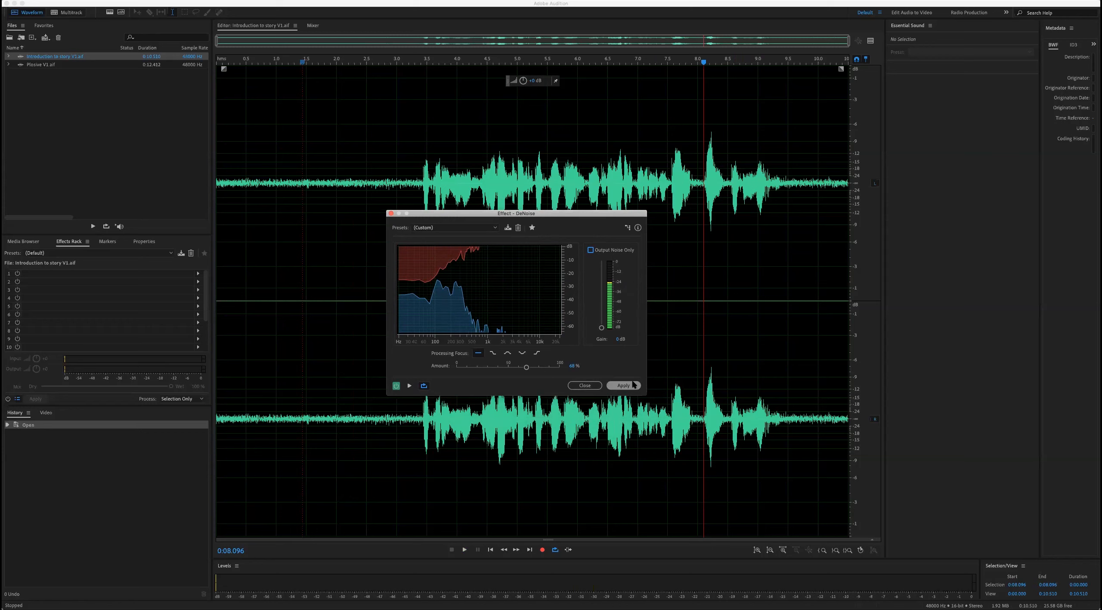
left_click_drag(324, 176, 417, 183)
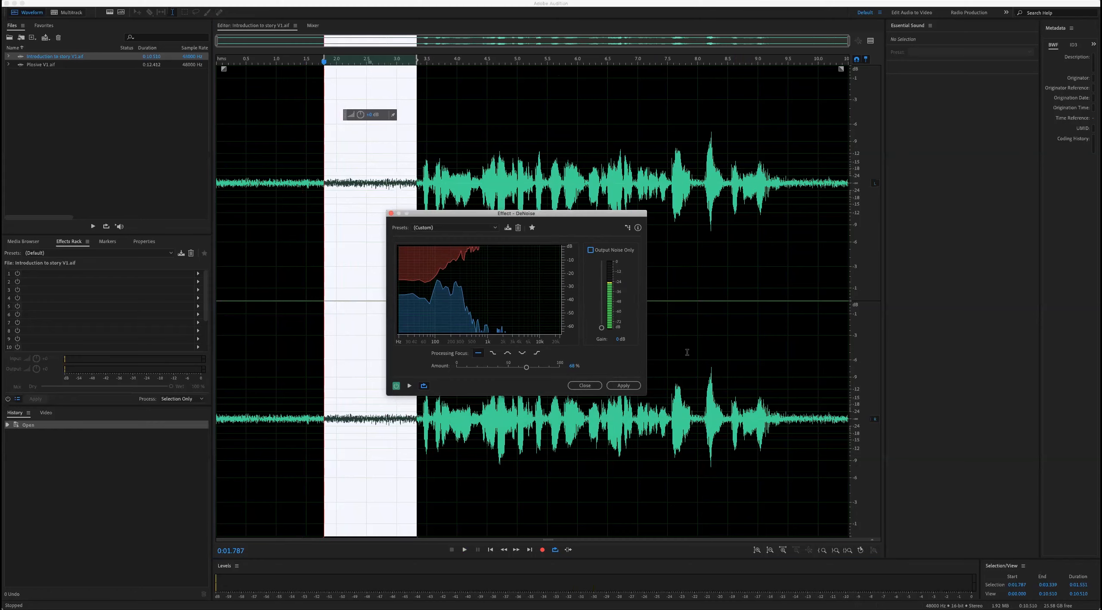
key("super+a")
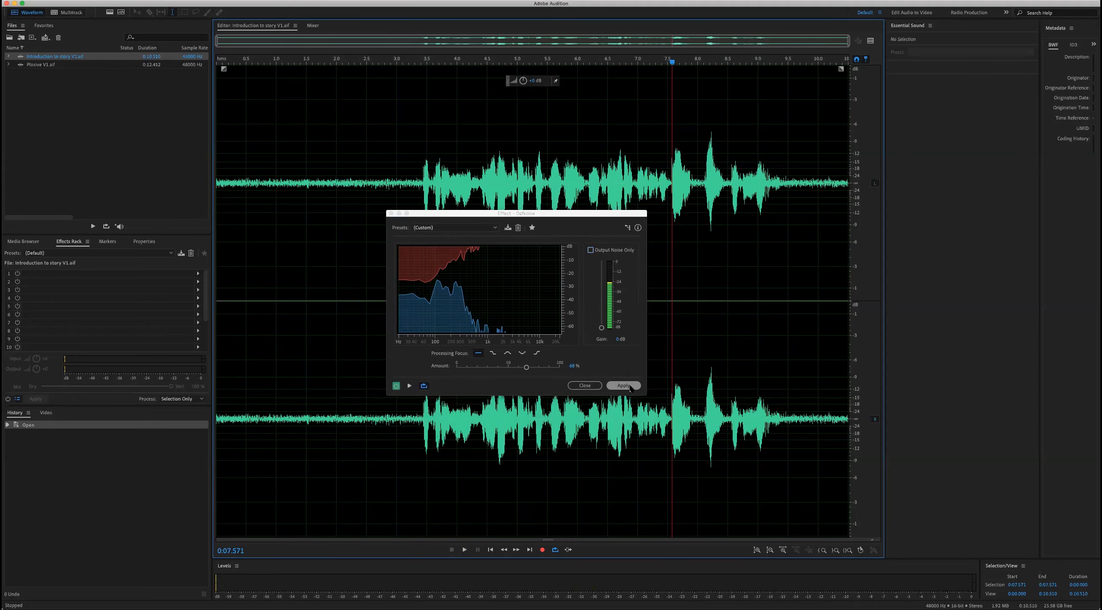
left_click(624, 385)
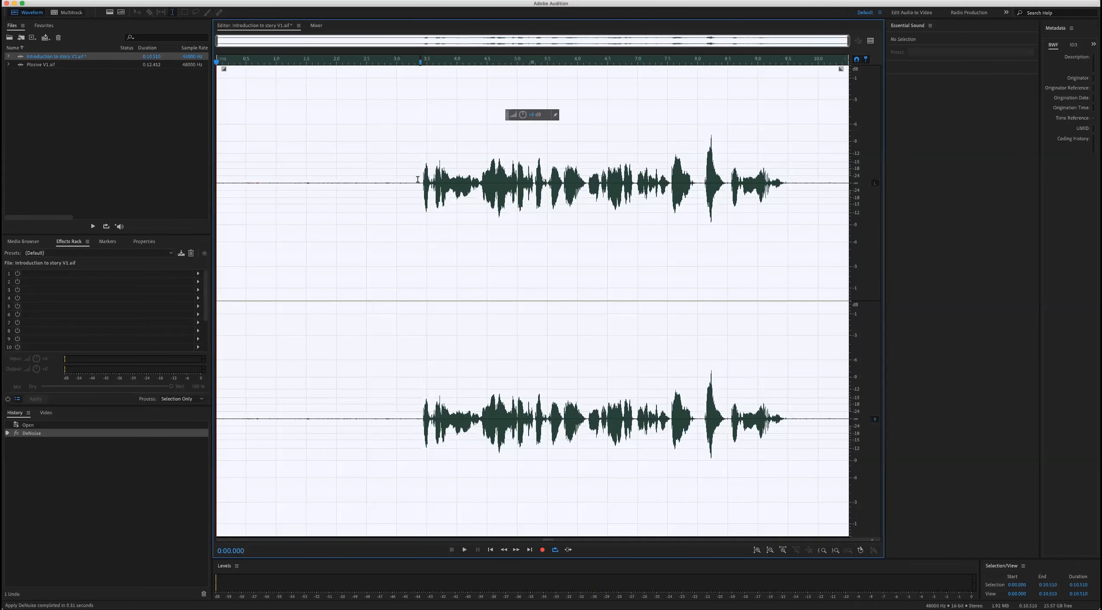
- Clear the selection and play the denoised recording from 1.5 s to check the result
left_click_drag(420, 183, 298, 202)
left_click(431, 247)
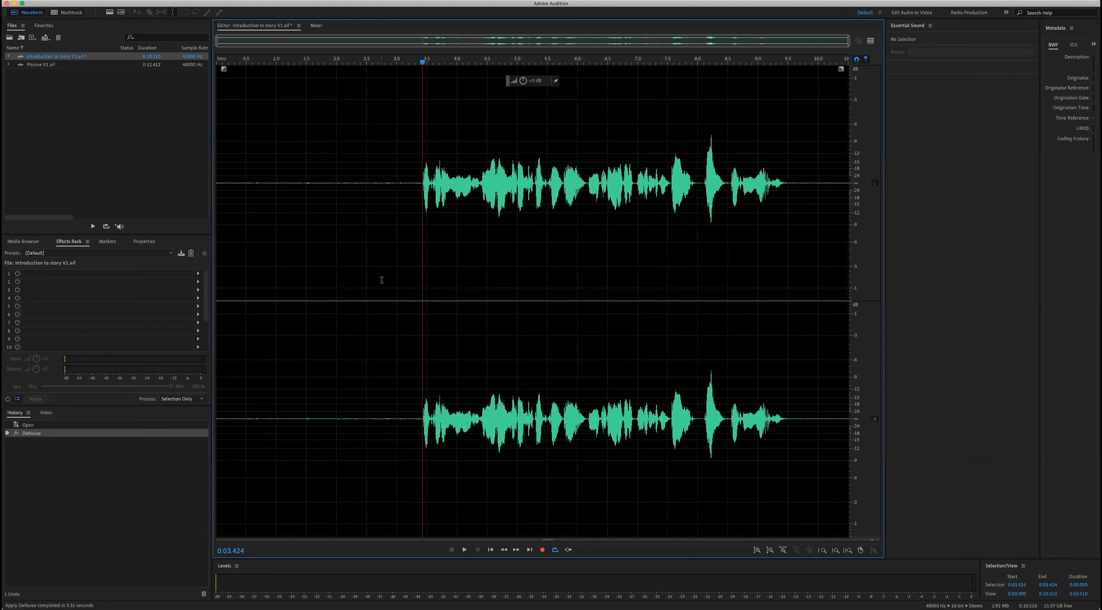
left_click(307, 183)
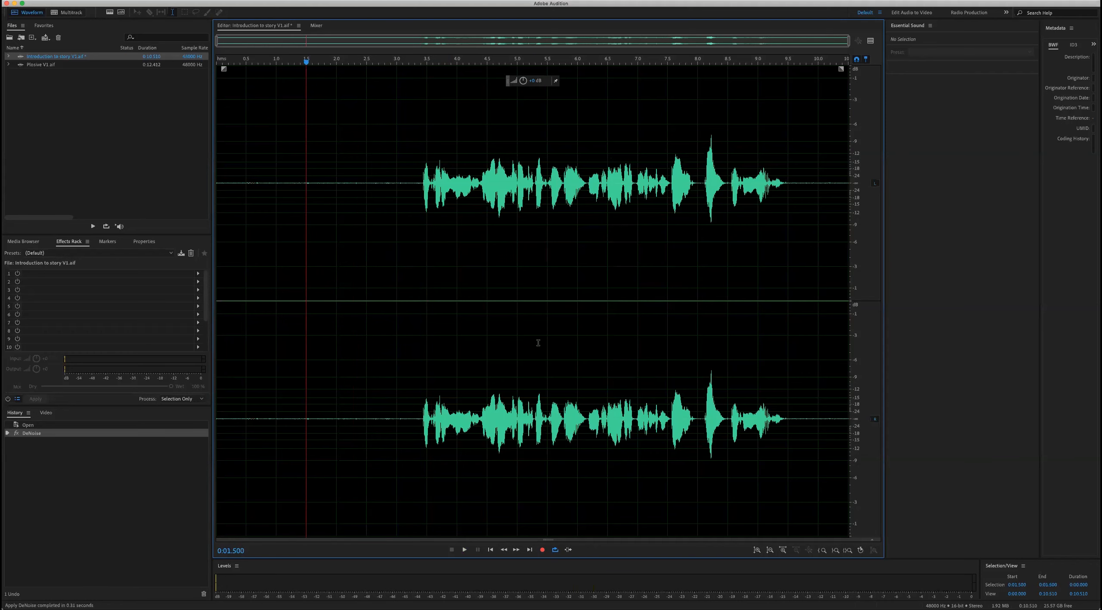
key("space")
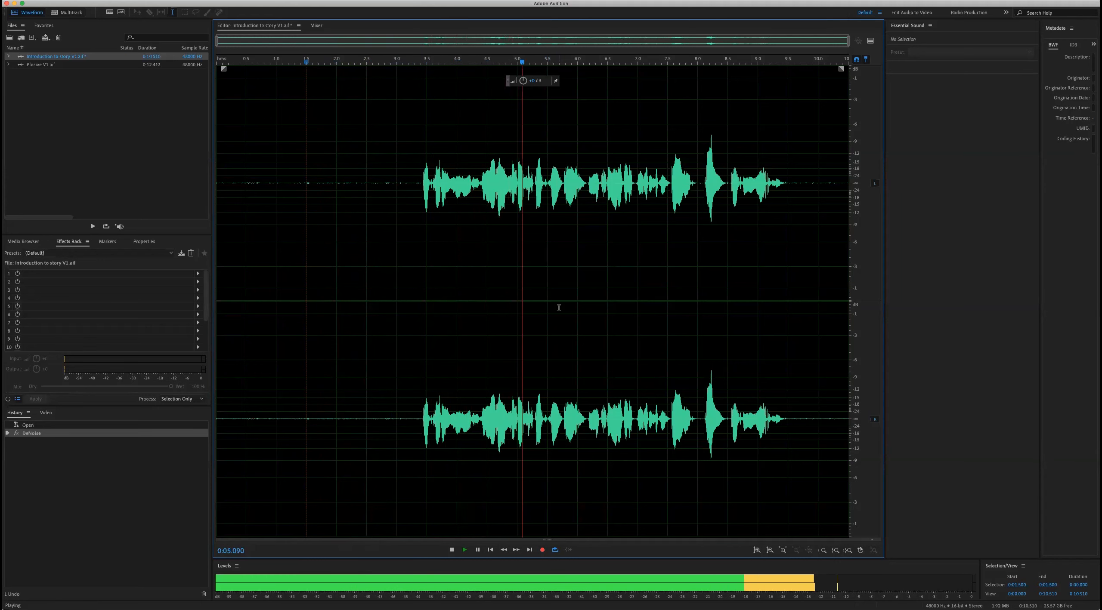
key("space")
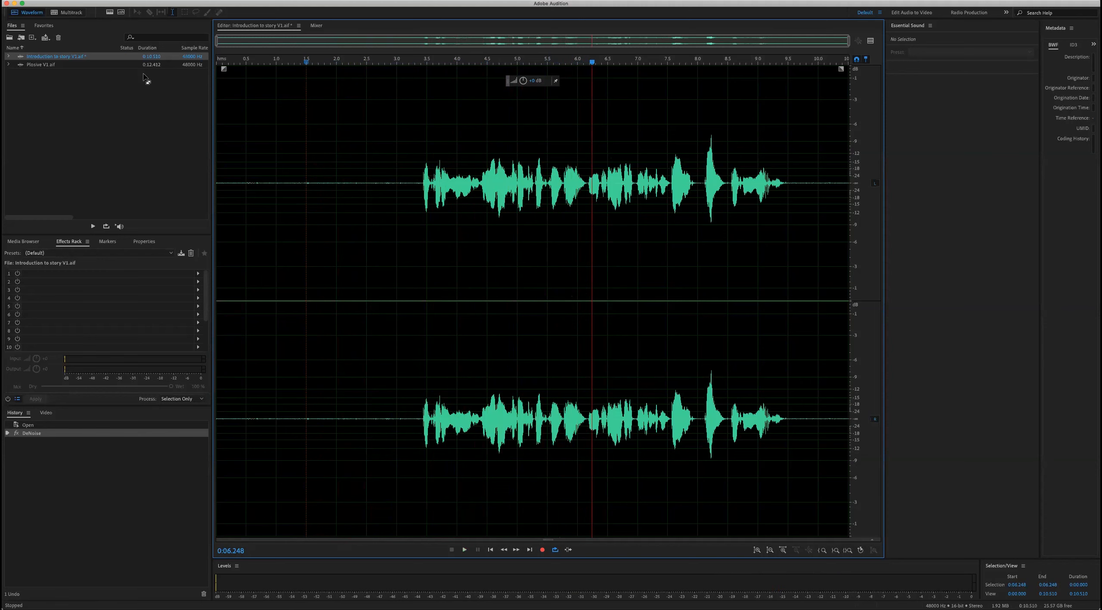
left_click(82, 0)
mouse_move(160, 150)
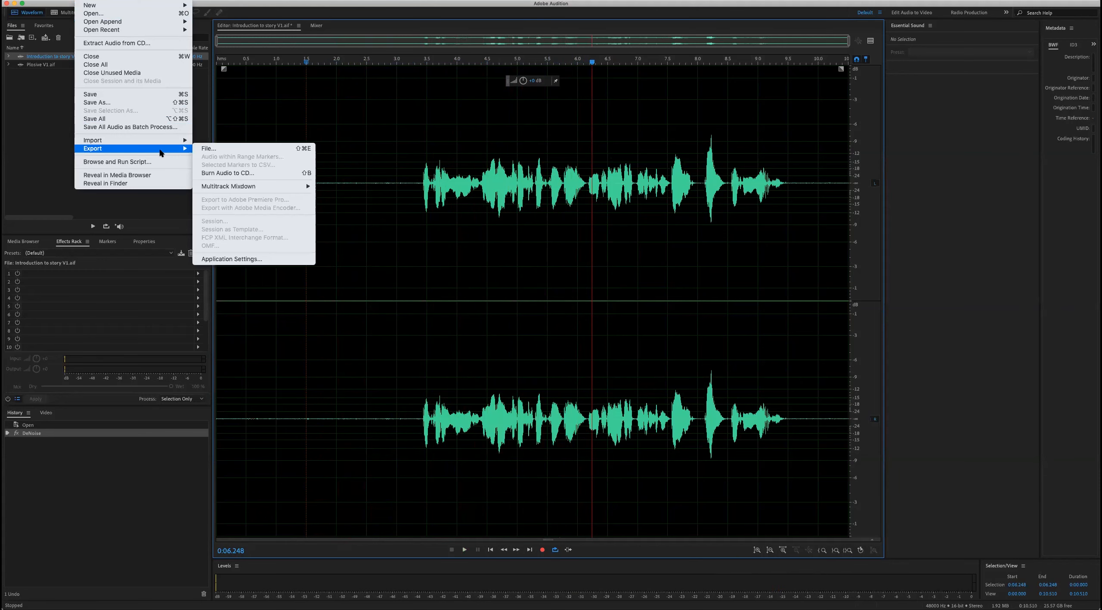
left_click(272, 150)
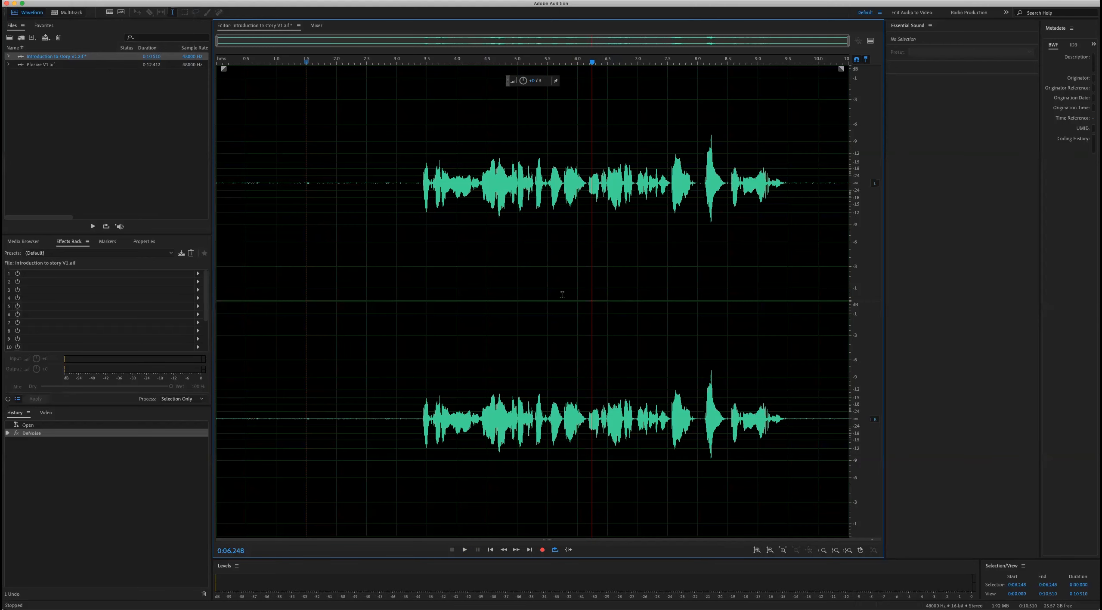
- Undo the DeNoise effect and play the original noisy recording from about 2.3 s
key("super+z")
left_click(351, 214)
key("space")
key("space")
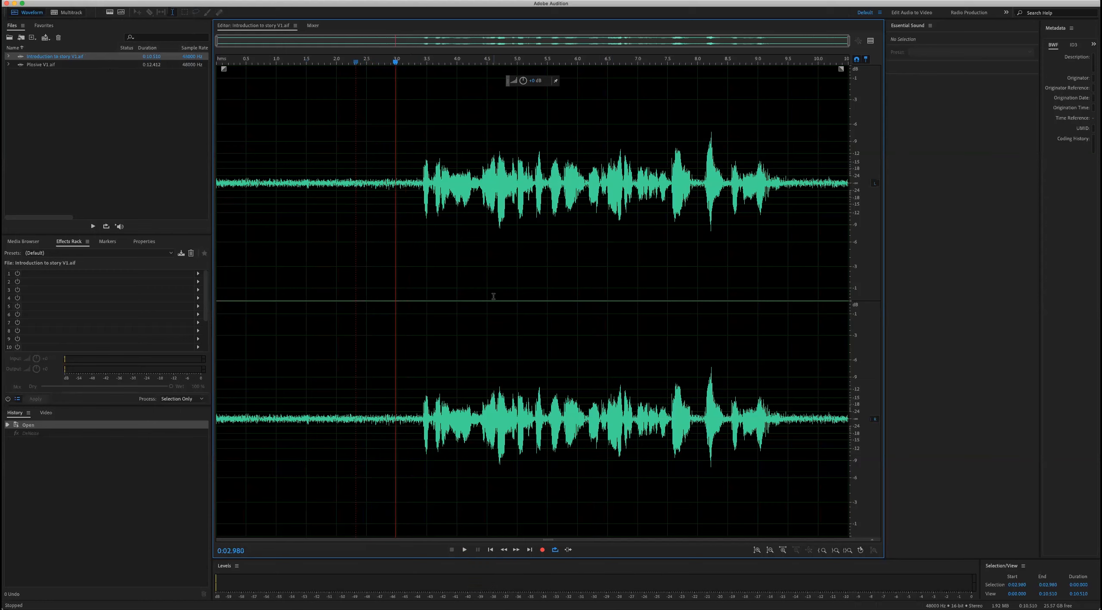
- Open the Noise Reduction (process) effect and move its window clear of the upper waveform
left_click(176, 1)
left_click(175, 1)
left_click(176, 0)
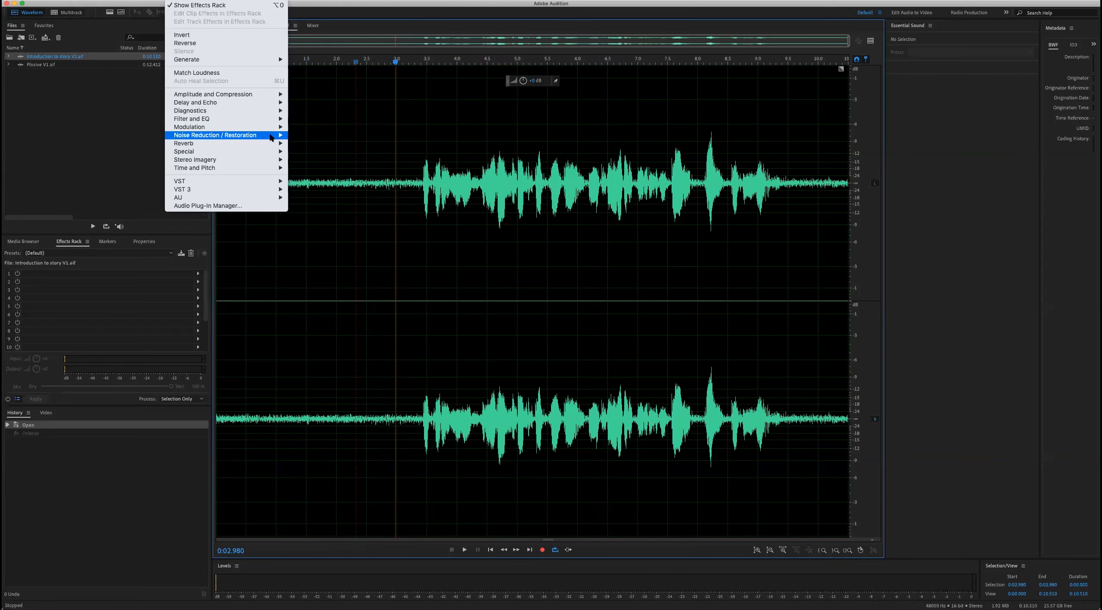
mouse_move(277, 138)
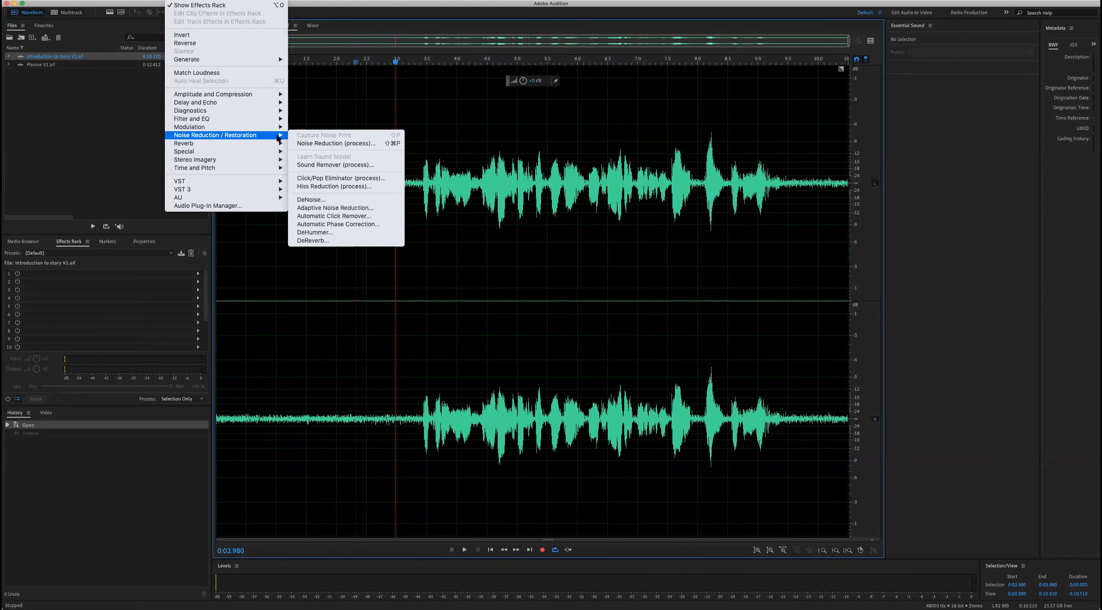
left_click(381, 144)
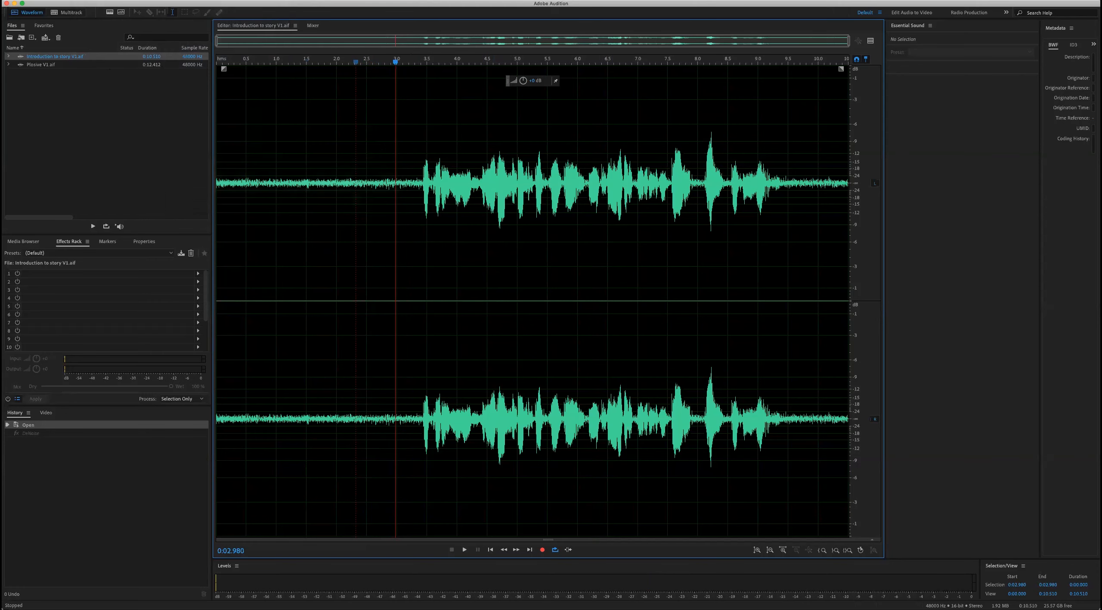
left_click_drag(649, 164, 621, 147)
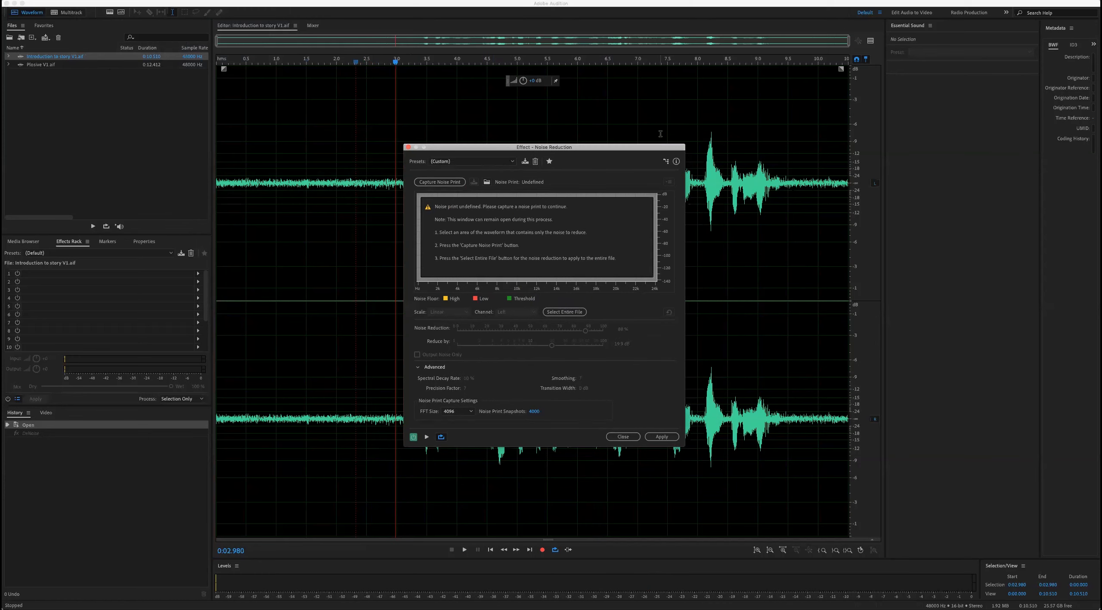
left_click_drag(598, 151, 578, 210)
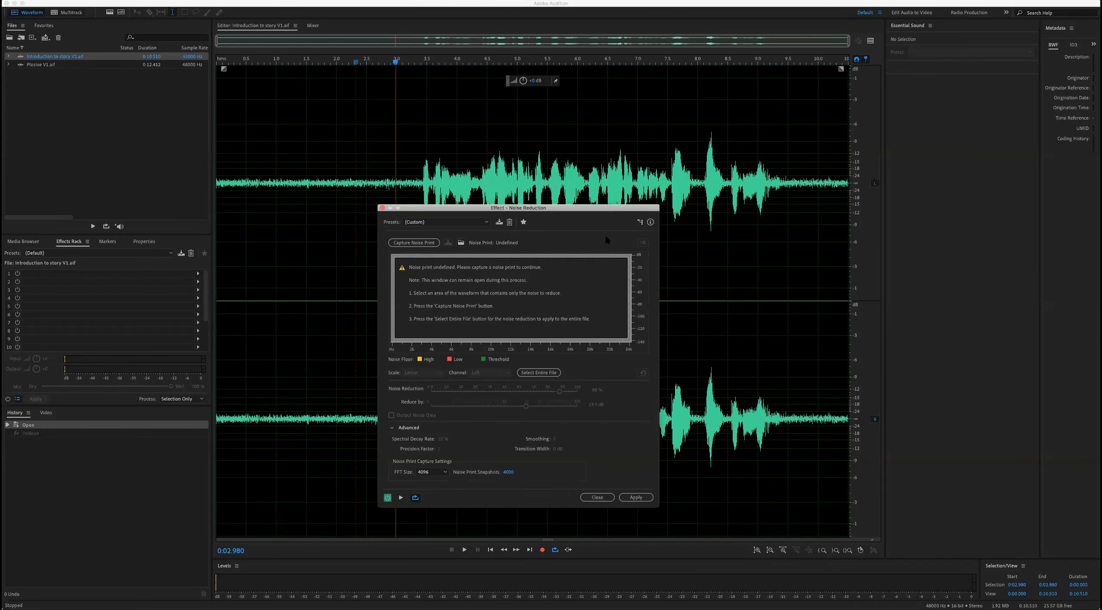
- Select a noise-only stretch before the speech, from about 1.17 s to 2.65 s, keeping the effect window clear of it
left_click_drag(287, 180, 375, 191)
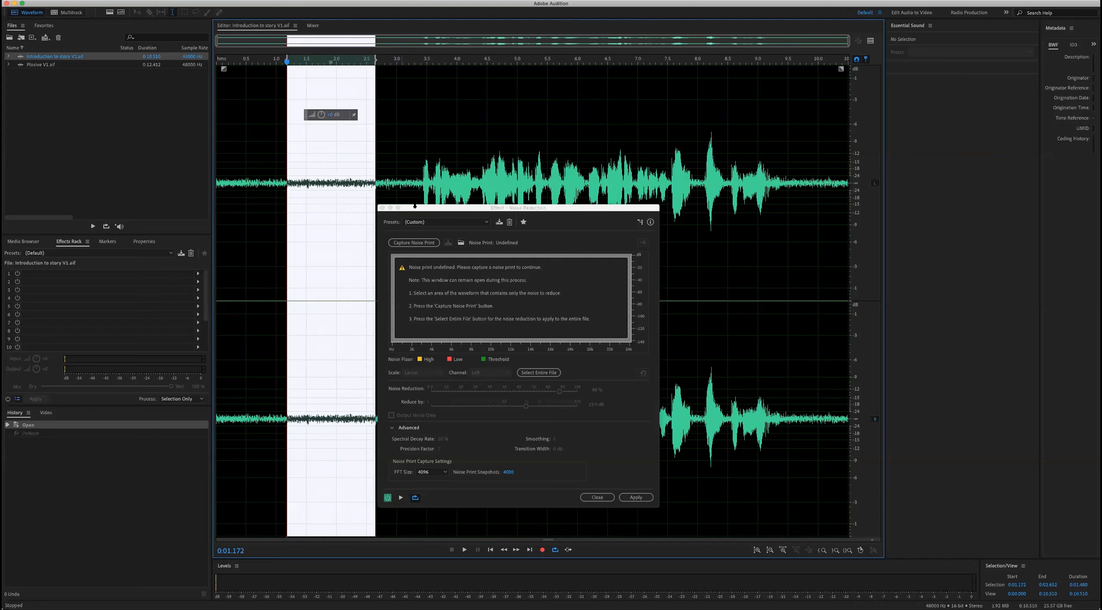
left_click(533, 209)
left_click_drag(554, 208, 554, 202)
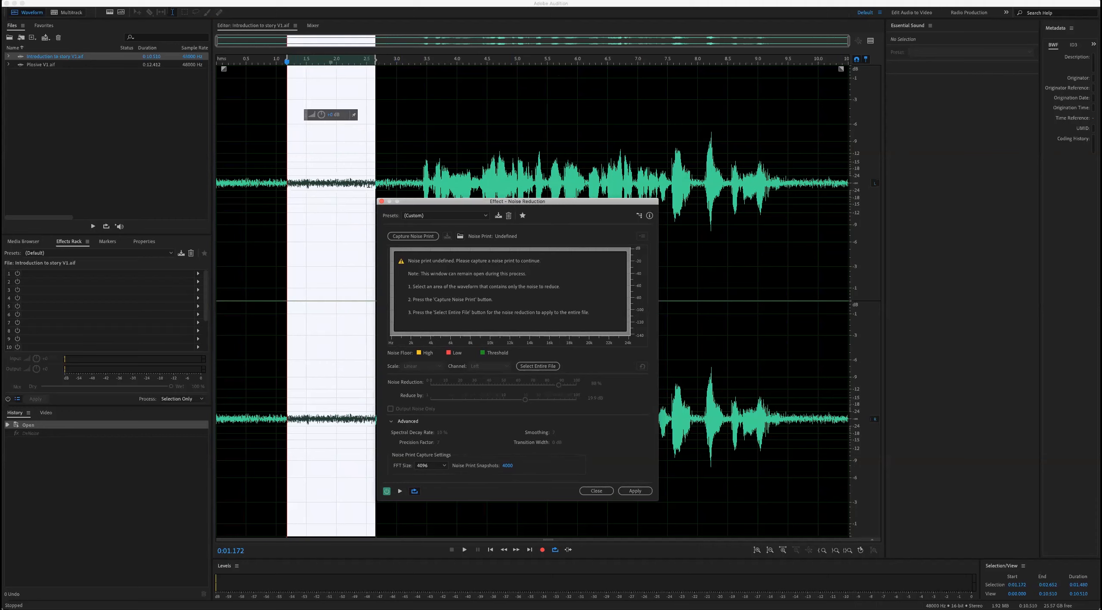
left_click_drag(562, 198, 587, 198)
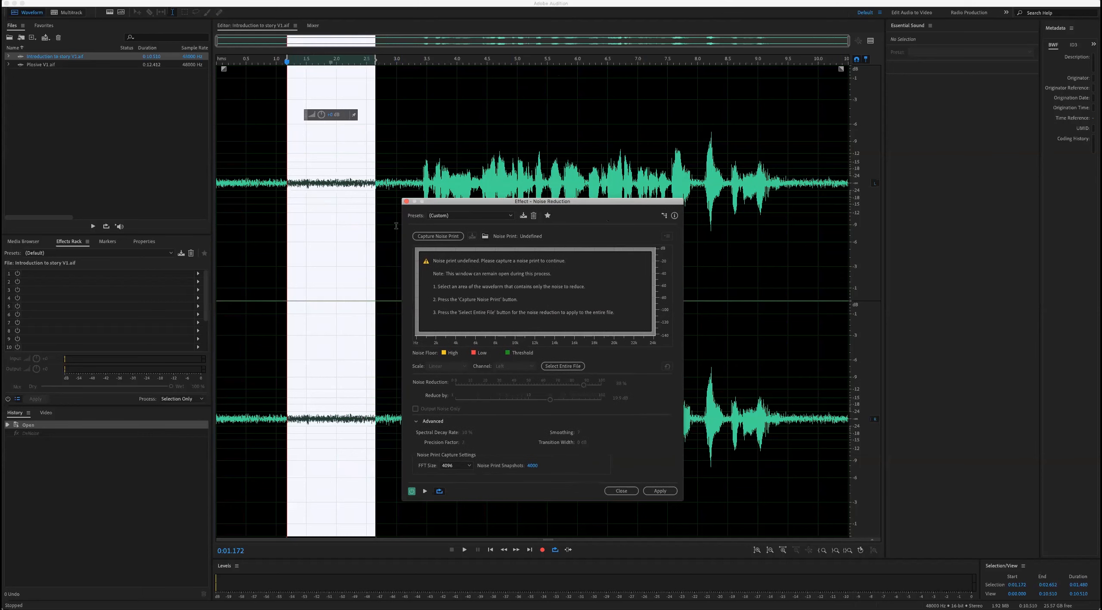
- Try noise-only selections from about 1.07 s to 3.33 s and from 9.57 s to 10.26 s, then clear the selection
left_click(345, 223)
left_click_drag(416, 178, 281, 196)
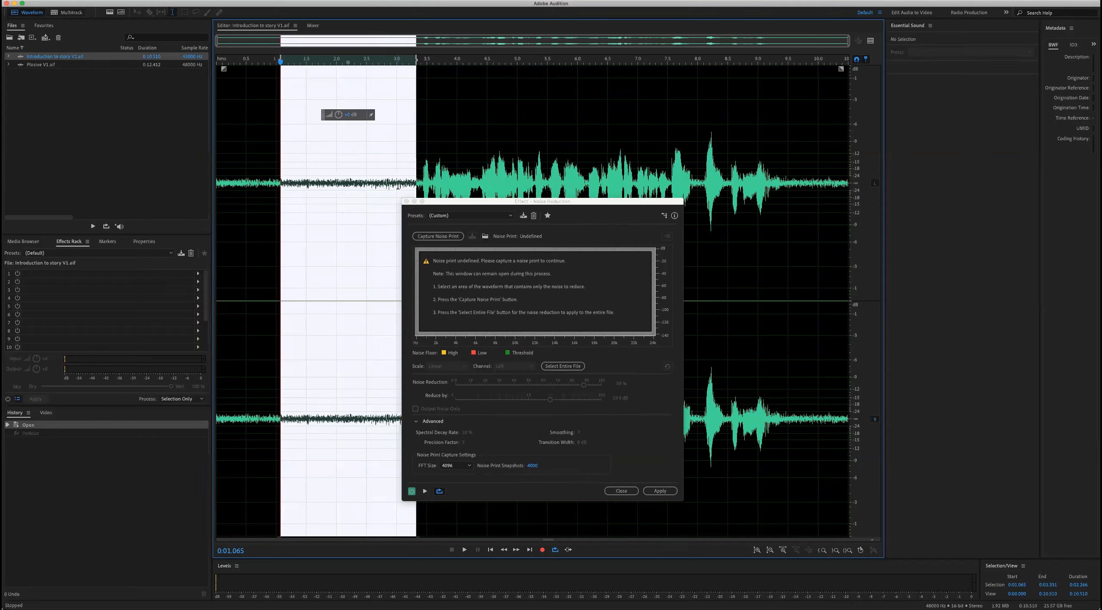
left_click(250, 198)
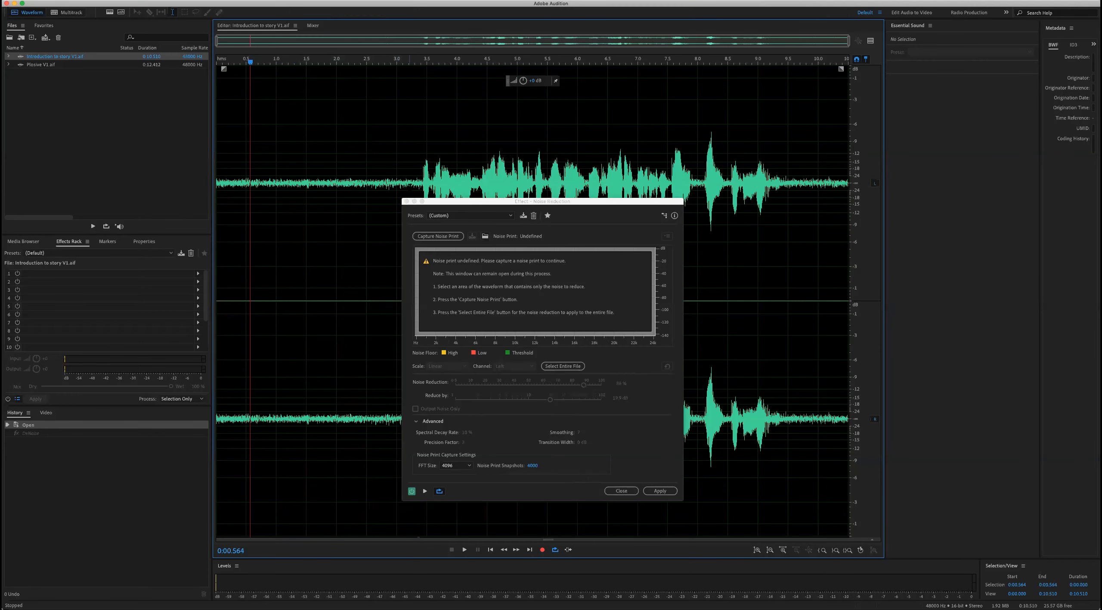
left_click_drag(793, 188, 834, 188)
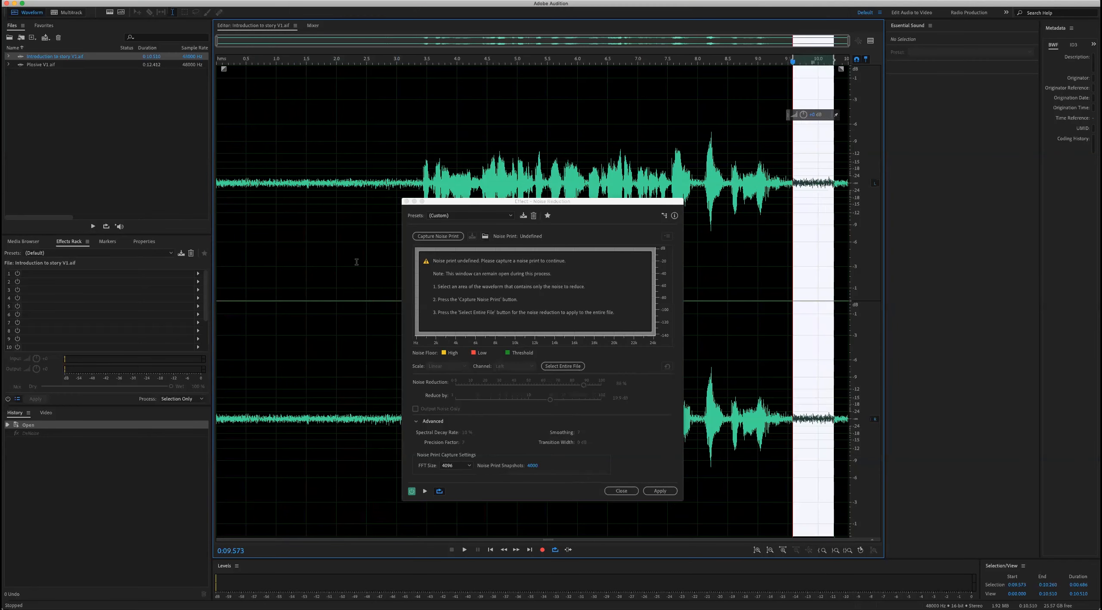
left_click(332, 208)
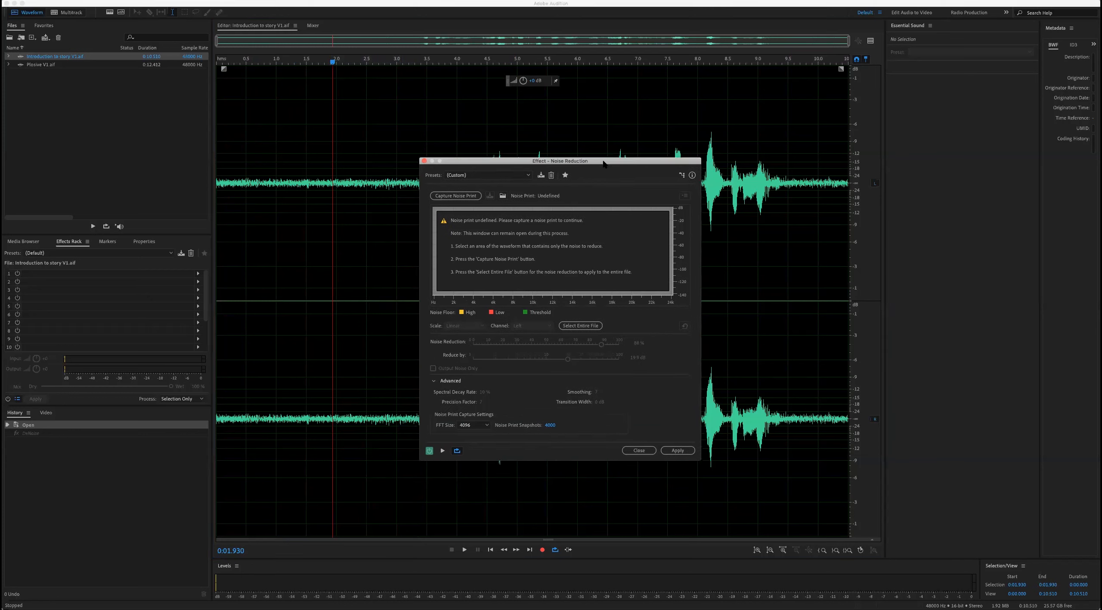
- Reveal the spectral frequency display below the waveform and move the Noise Reduction window out of its way
left_click_drag(585, 202, 604, 158)
left_click_drag(556, 539, 573, 320)
left_click_drag(608, 157, 756, 43)
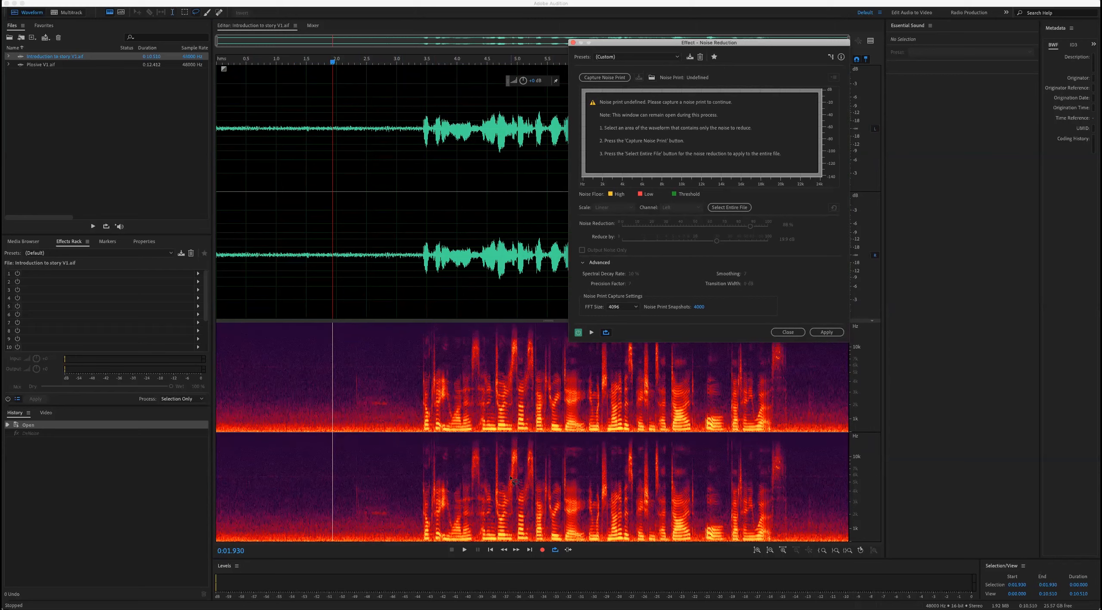
left_click_drag(757, 43, 778, 31)
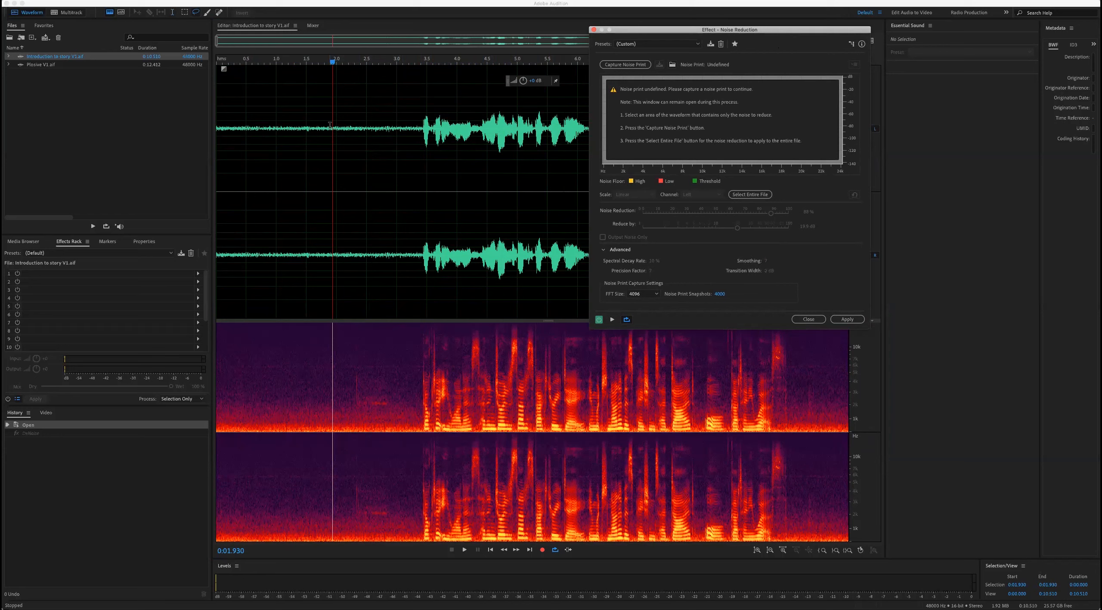
- Play the recording from about 1.9 s to compare the background noise with the first words in the spectral display
left_click(332, 127)
key("space")
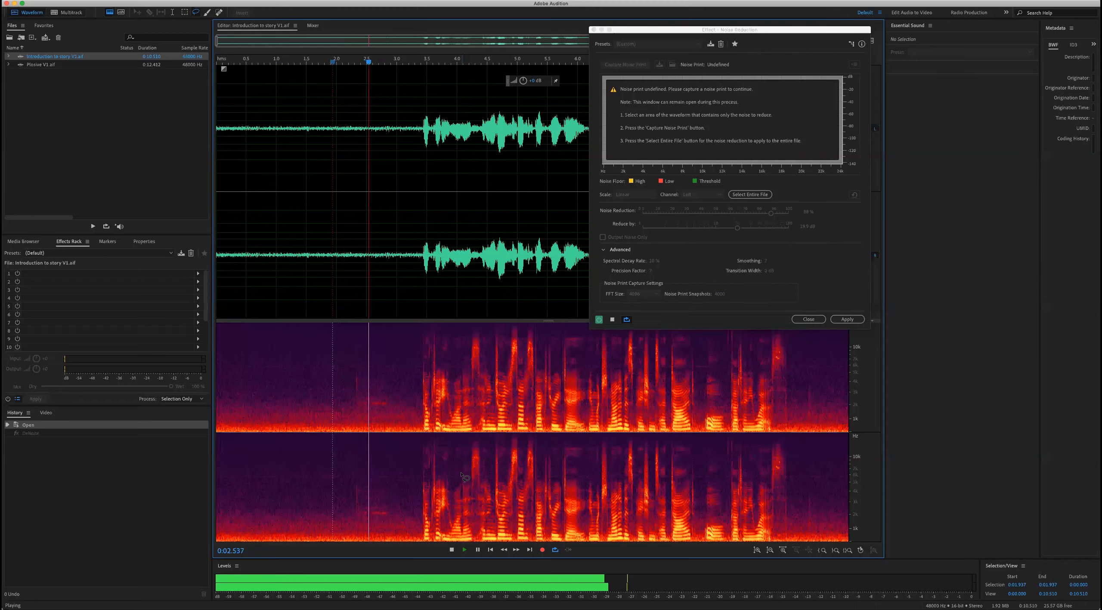
key("space")
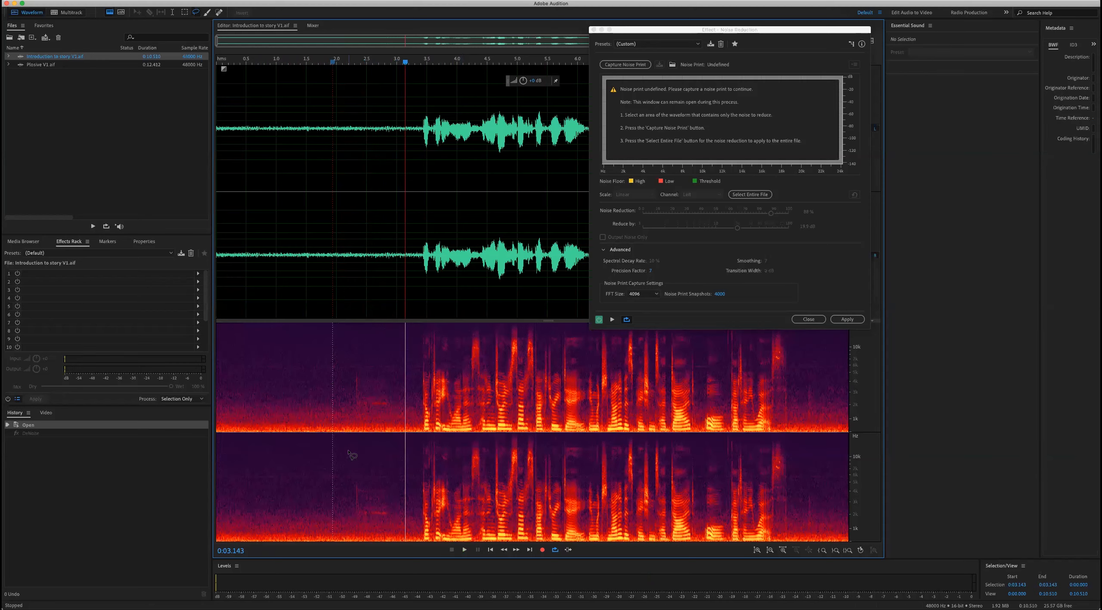
key("space")
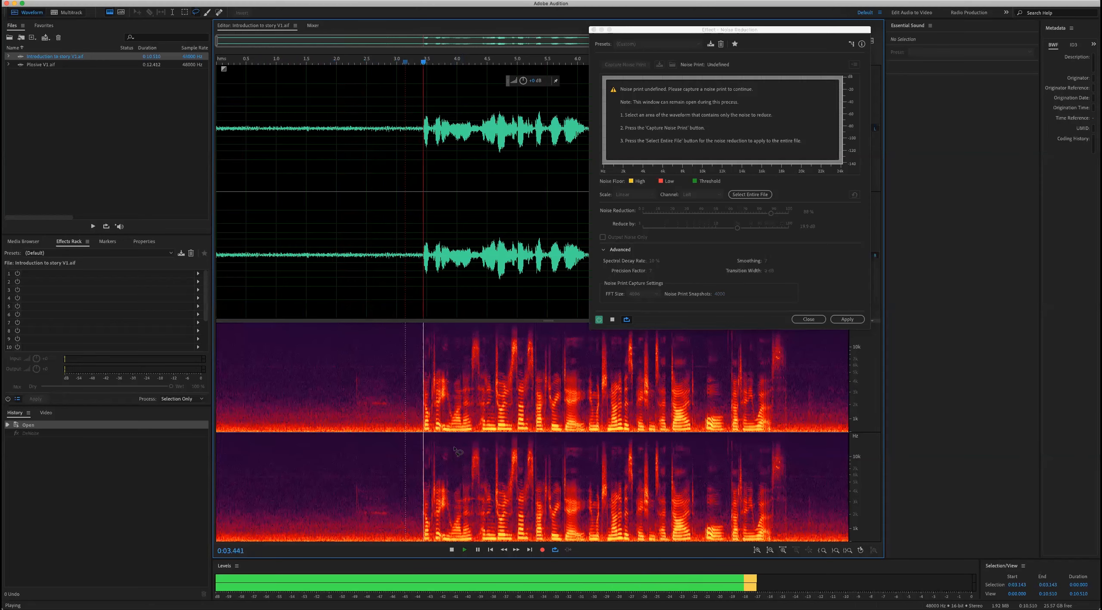
key("space")
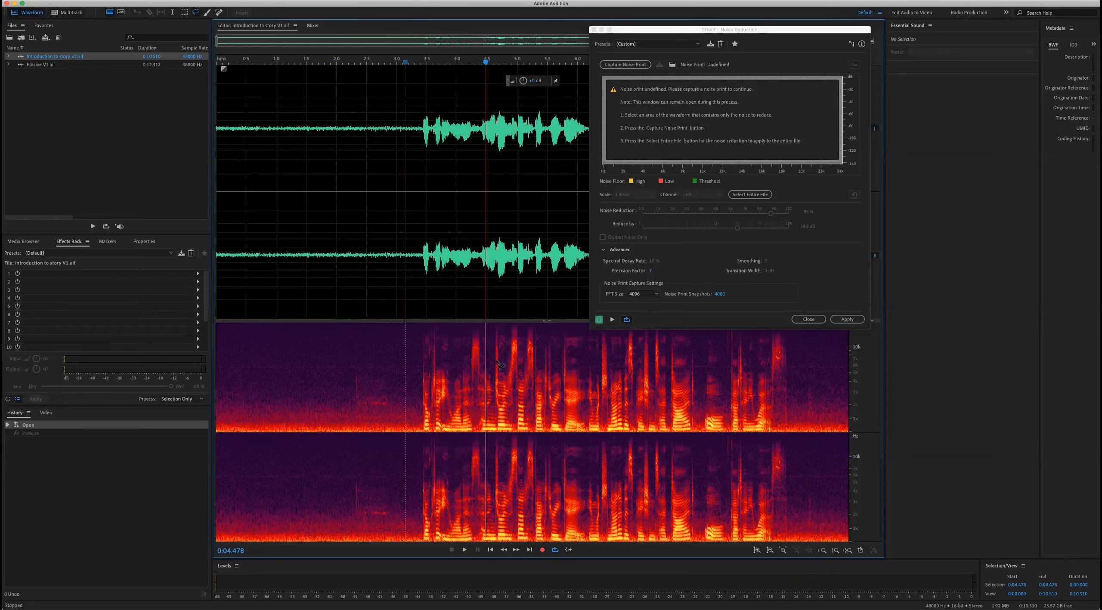
- Examine the bright high-frequency bursts in the speech at about 4.3 s and 5.2 s in the spectral display, playing the audio from 4.3 s
scroll(500, 360, "up", 1)
scroll(501, 361, "up", 2)
left_click_drag(532, 61, 504, 61)
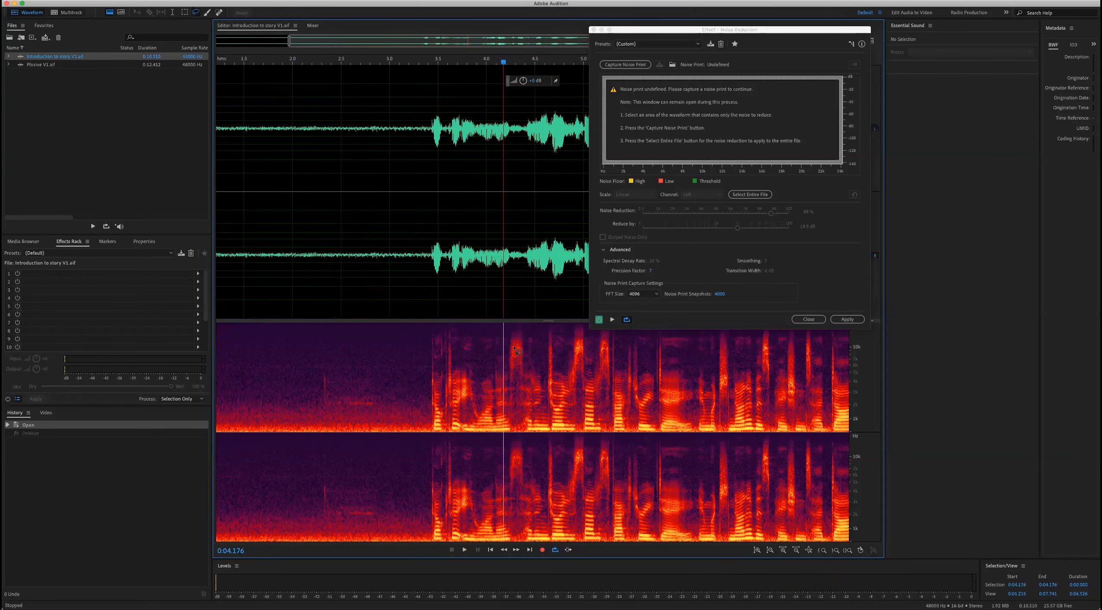
mouse_move(503, 61)
left_mouse_down()
mouse_move(473, 68)
mouse_move(515, 62)
left_mouse_up()
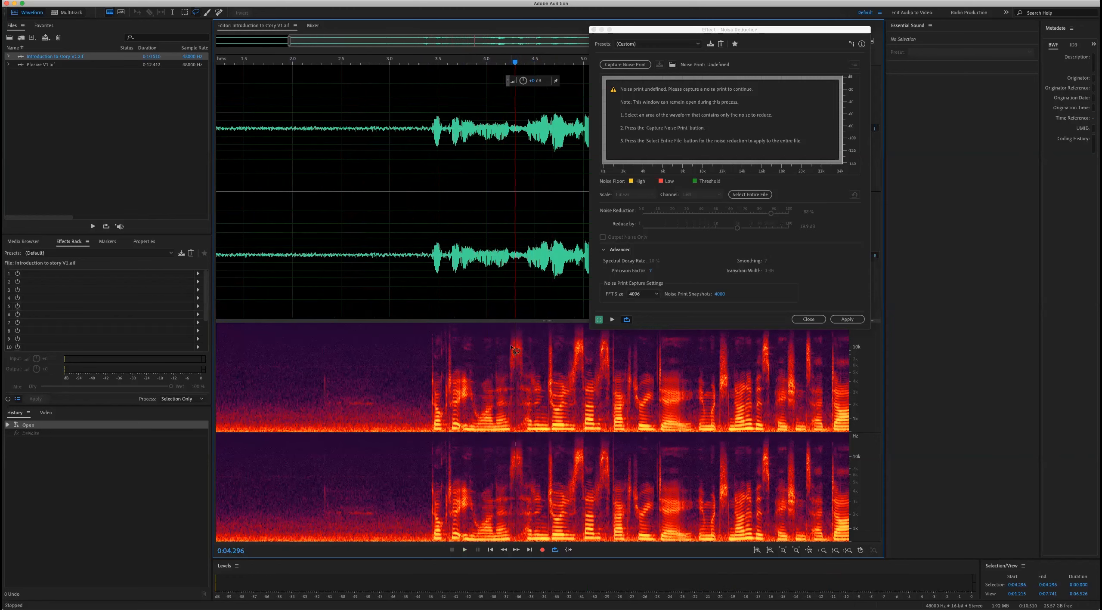
scroll(585, 391, "up", 2)
scroll(607, 402, "right", 5)
scroll(559, 347, "right", 2)
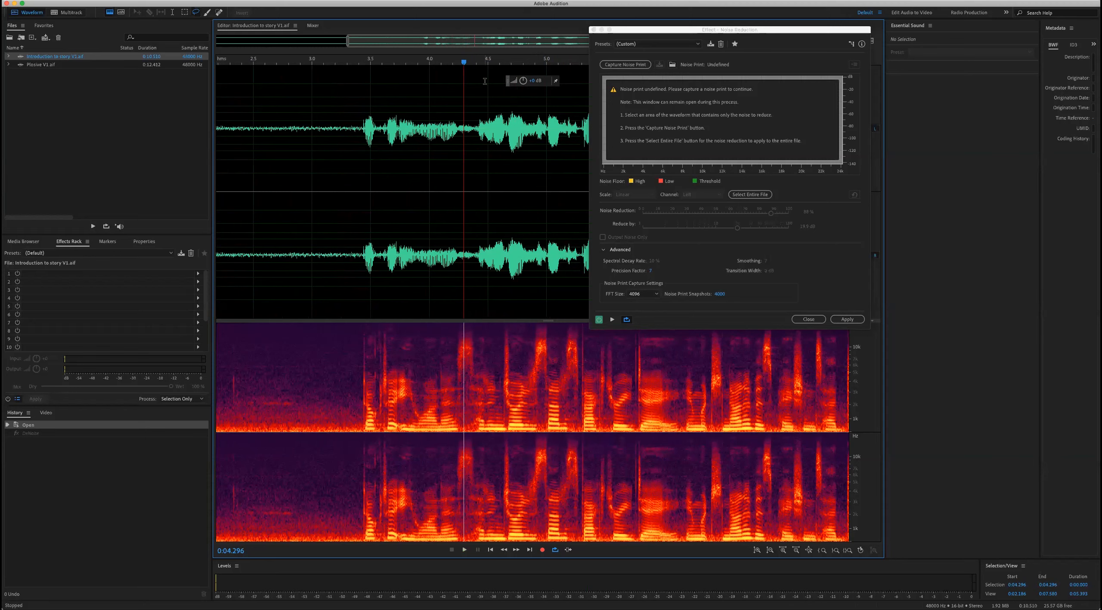
key("space")
key("space")
left_click_drag(515, 61, 568, 63)
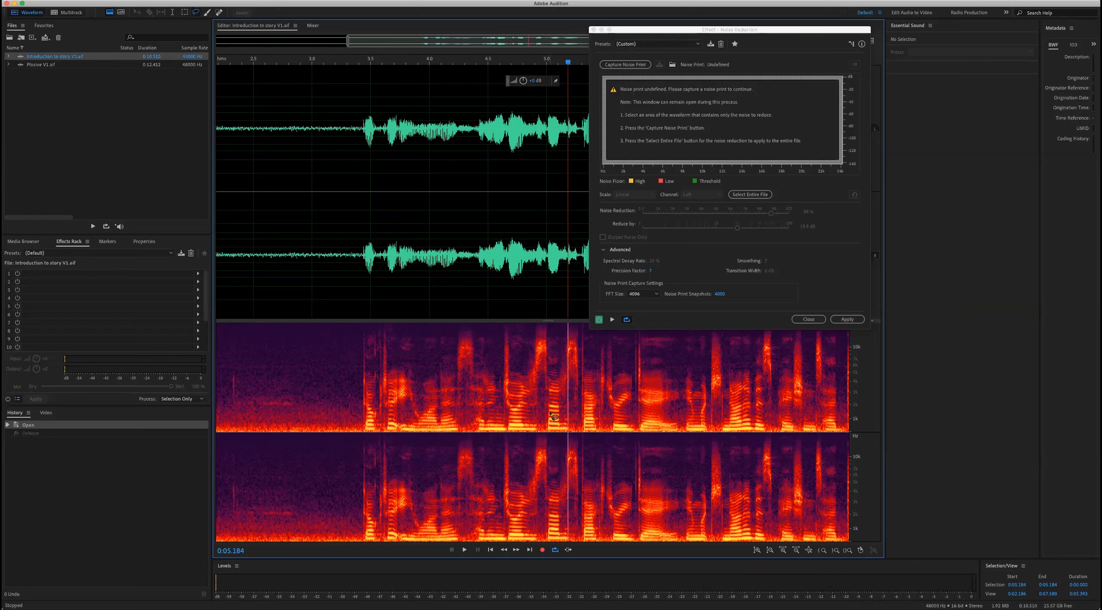
- Inspect the faint disturbance before the speech at about 2.3 s and listen to it by playing from about 1.55 s
left_click(441, 57)
scroll(473, 382, "left", 5)
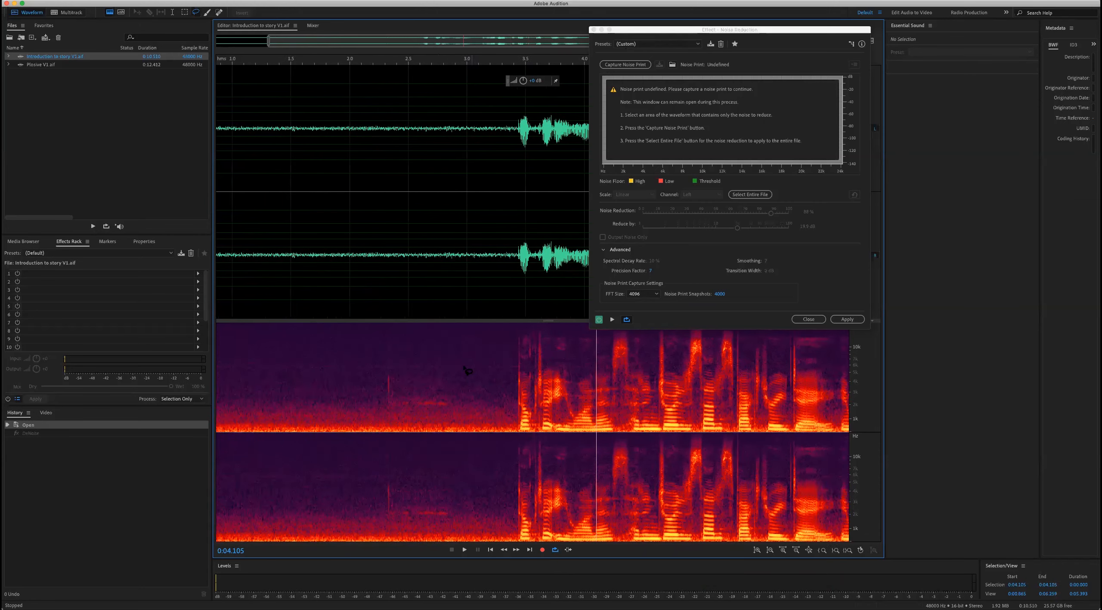
scroll(467, 370, "left", 3)
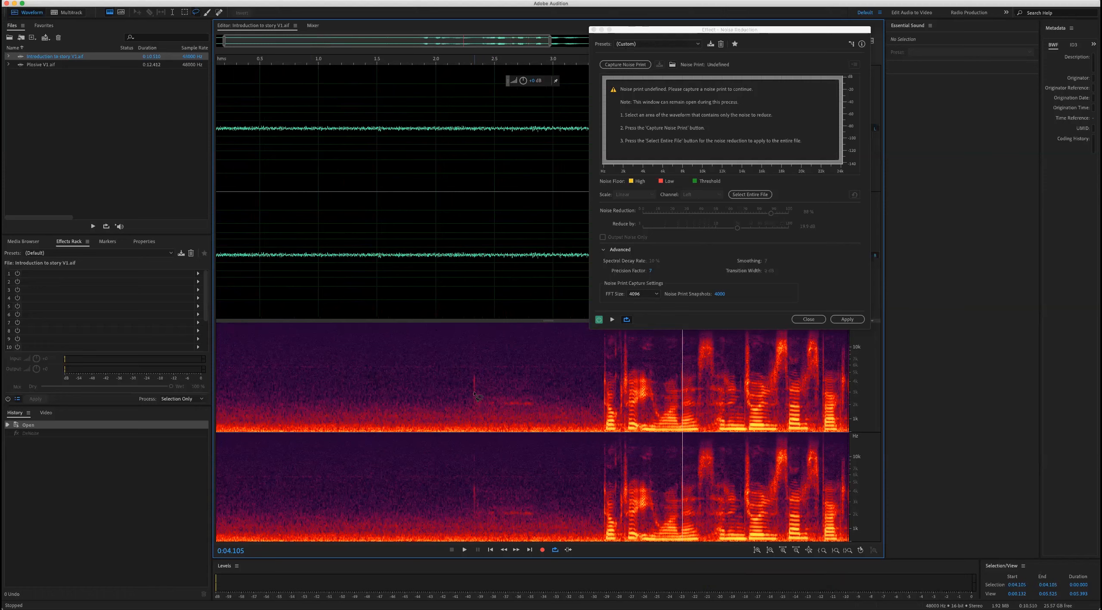
left_click(383, 181)
key("space")
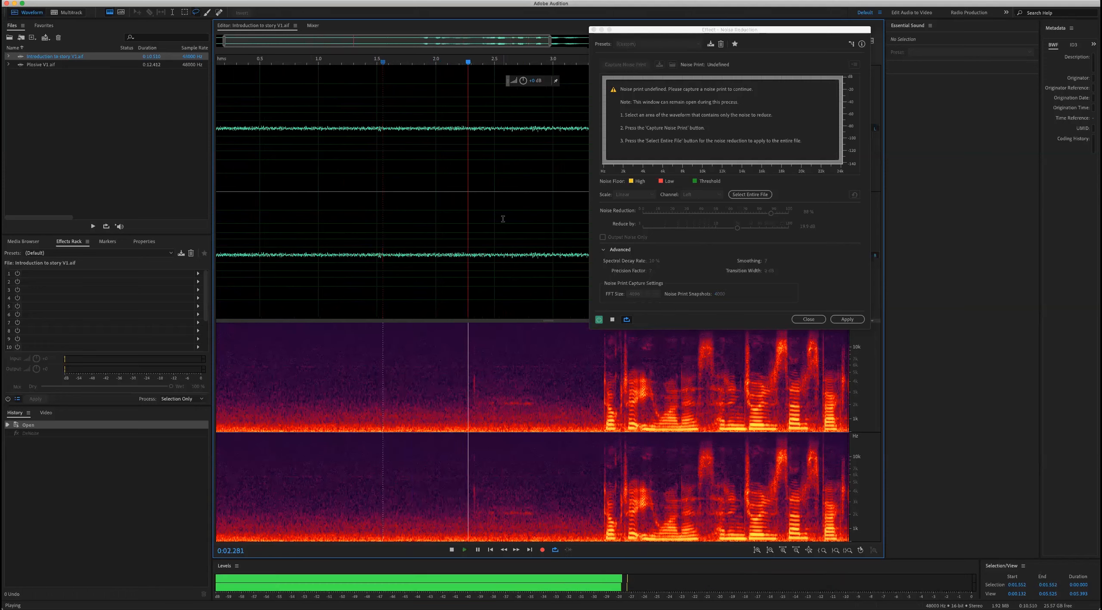
key("space")
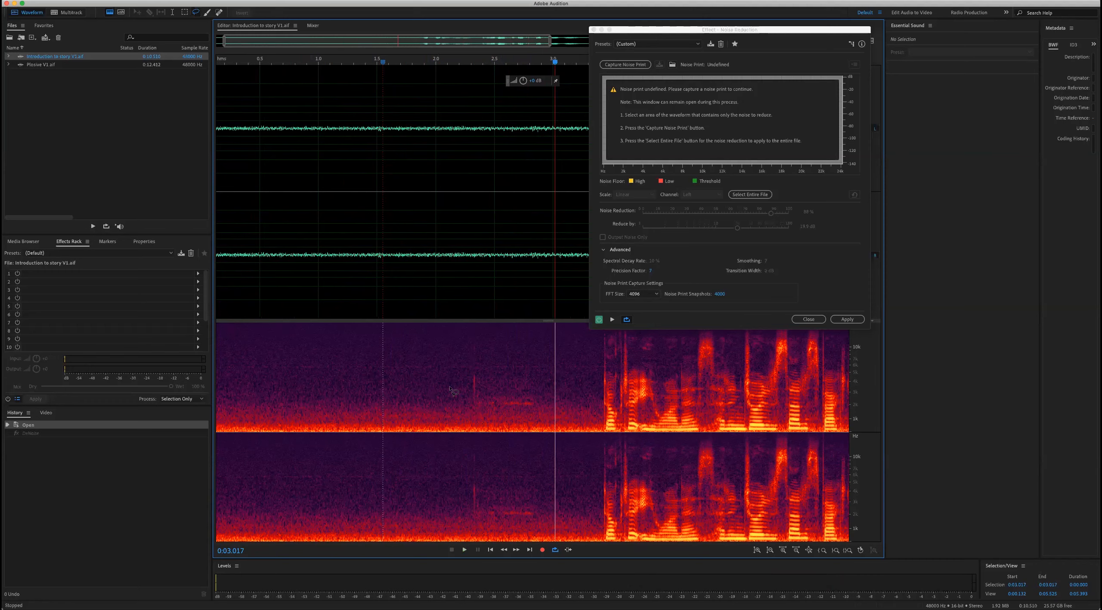
- Select the clean noise-only stretch from about 0.32 s to 2.13 s and capture it as the noise print
scroll(454, 398, "down", 2)
left_click_drag(247, 147, 422, 164)
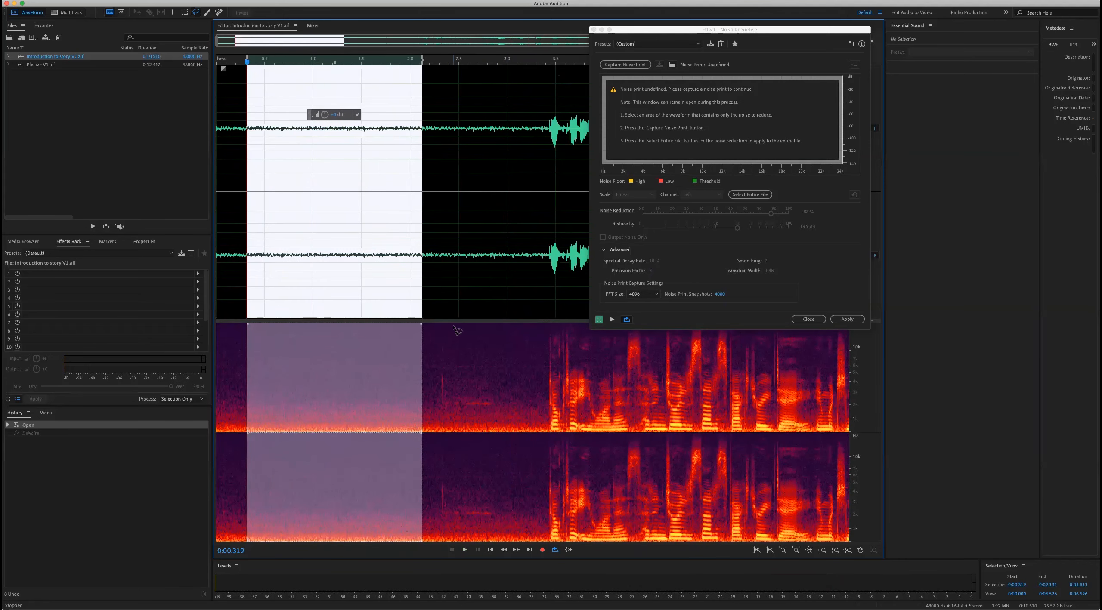
left_click_drag(797, 29, 642, 147)
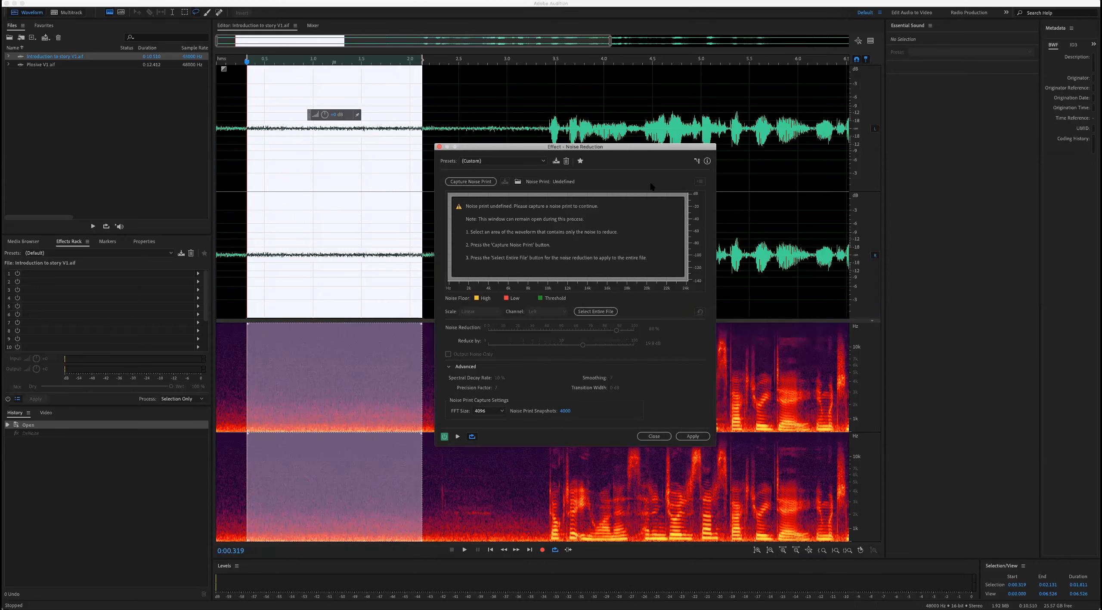
left_click(489, 182)
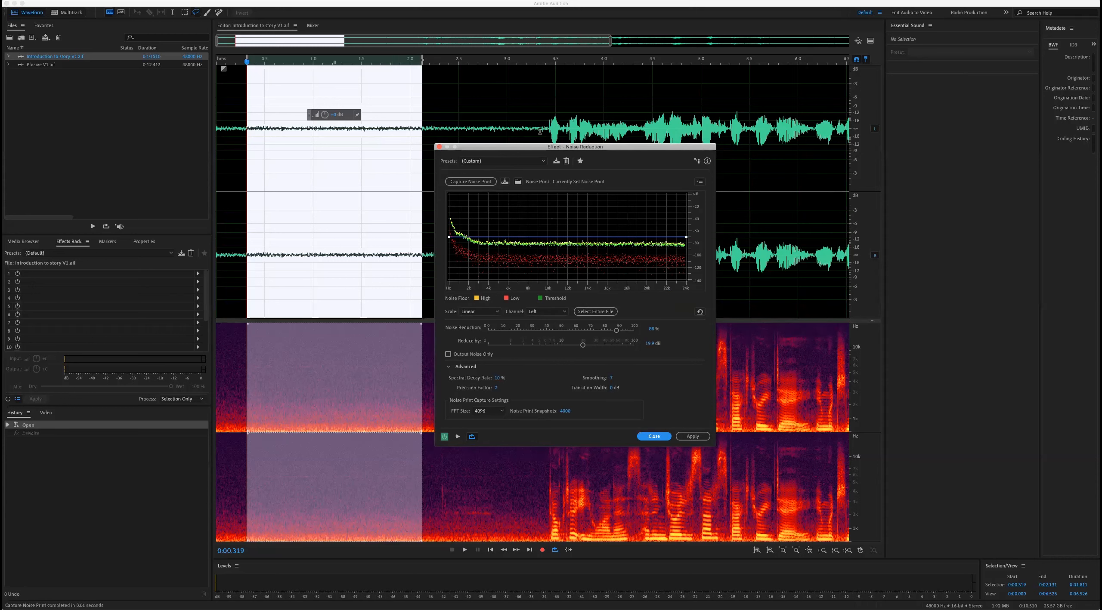
left_click_drag(590, 147, 580, 170)
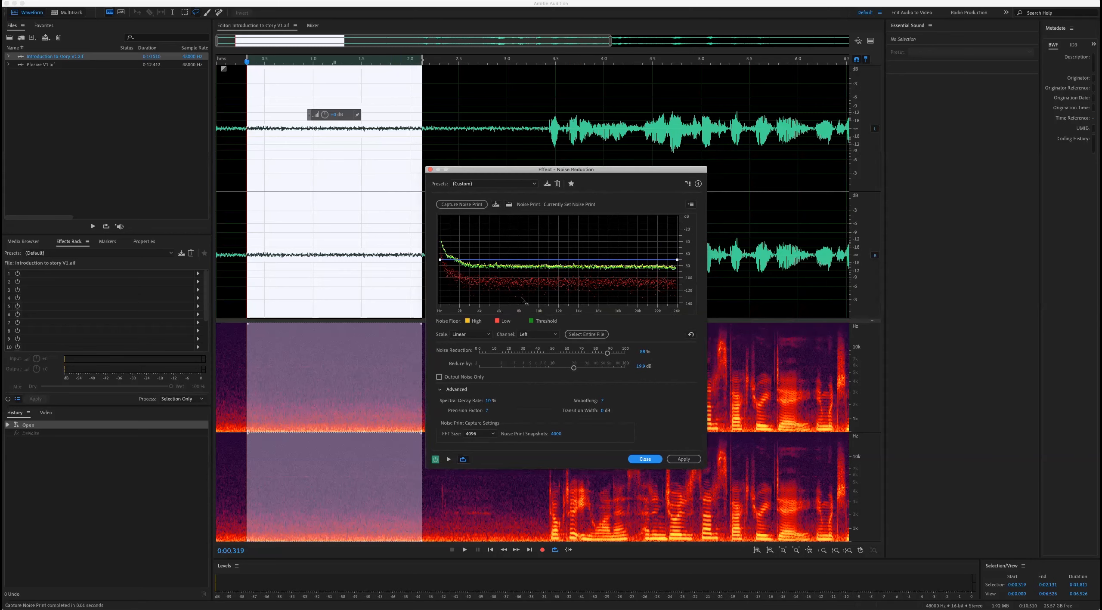
- Set the Noise Reduction amount to 67% and select the passage from about 2.27 s to 4.35 s containing the first words
left_click_drag(607, 354, 576, 353)
left_click(319, 194)
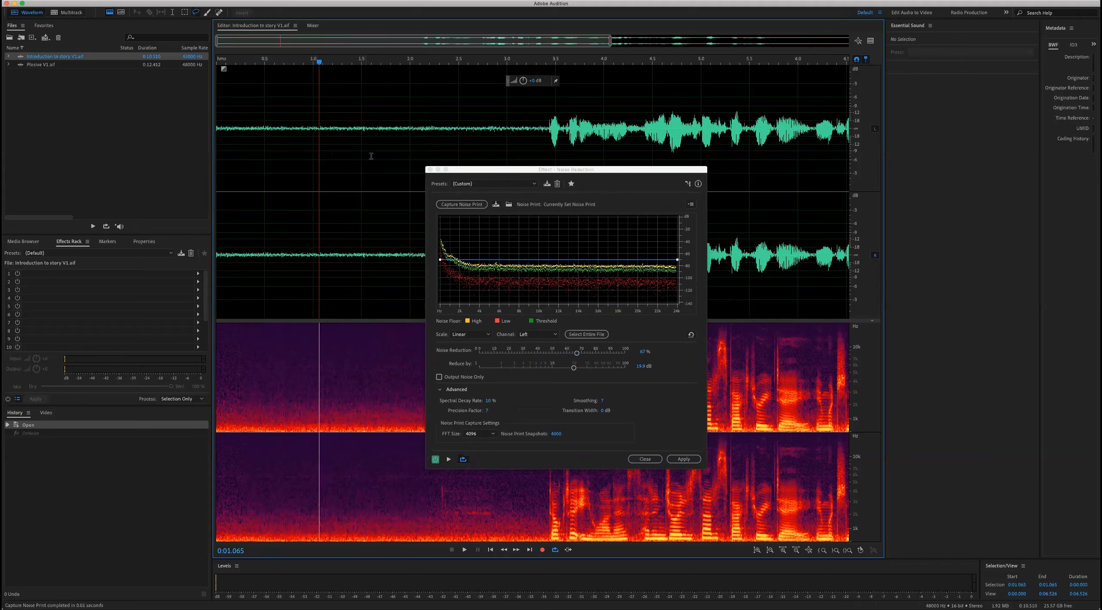
left_click_drag(437, 102, 637, 120)
left_click_drag(643, 170, 666, 167)
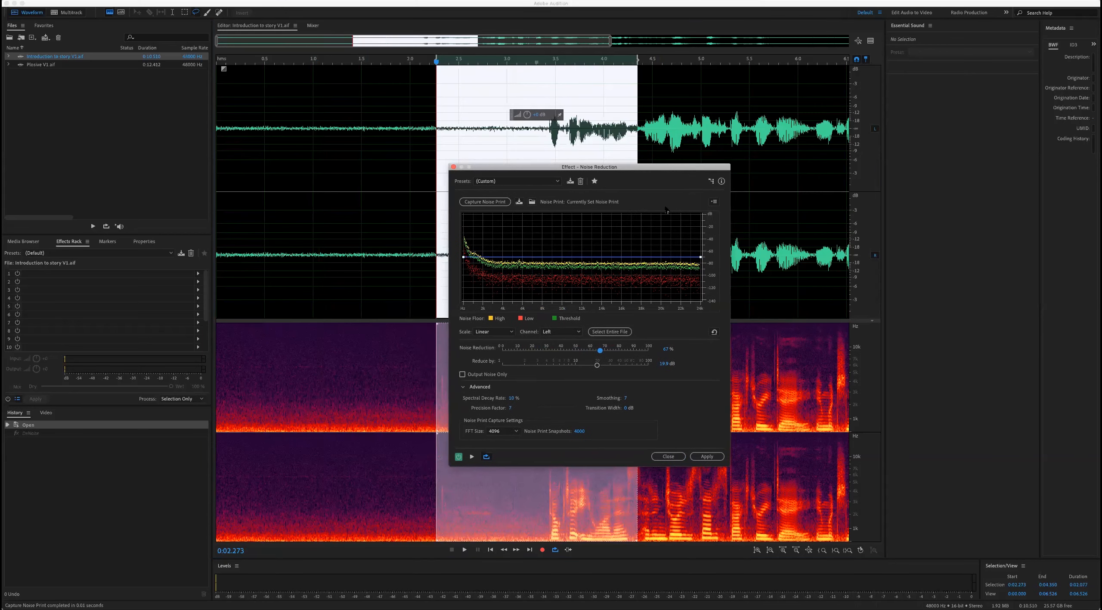
- Preview the selected first words while raising the Noise Reduction amount to 100%
left_click_drag(663, 174, 622, 209)
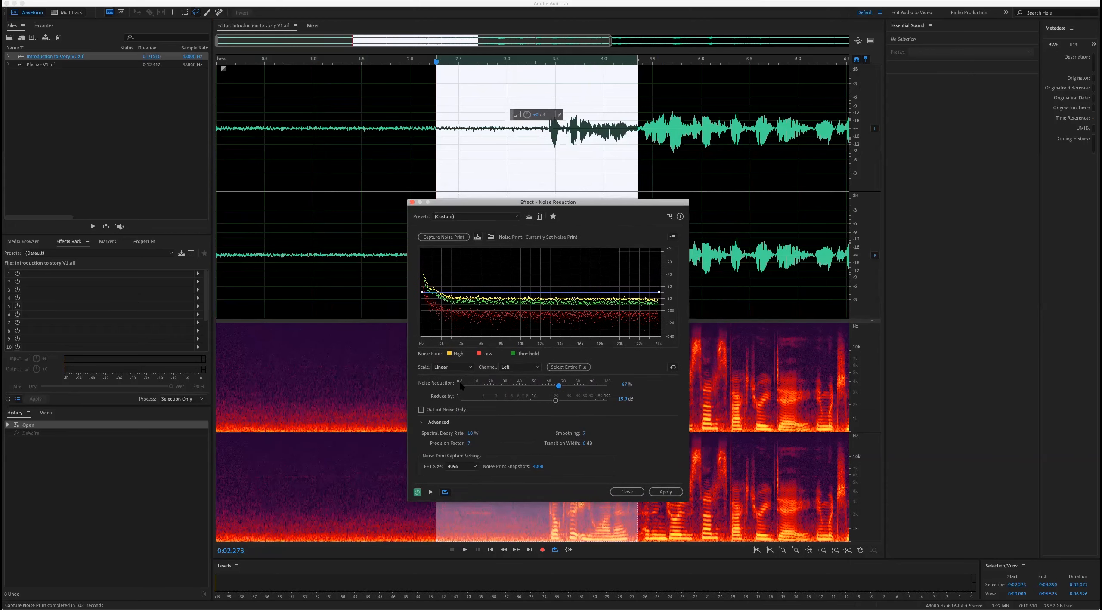
key("space")
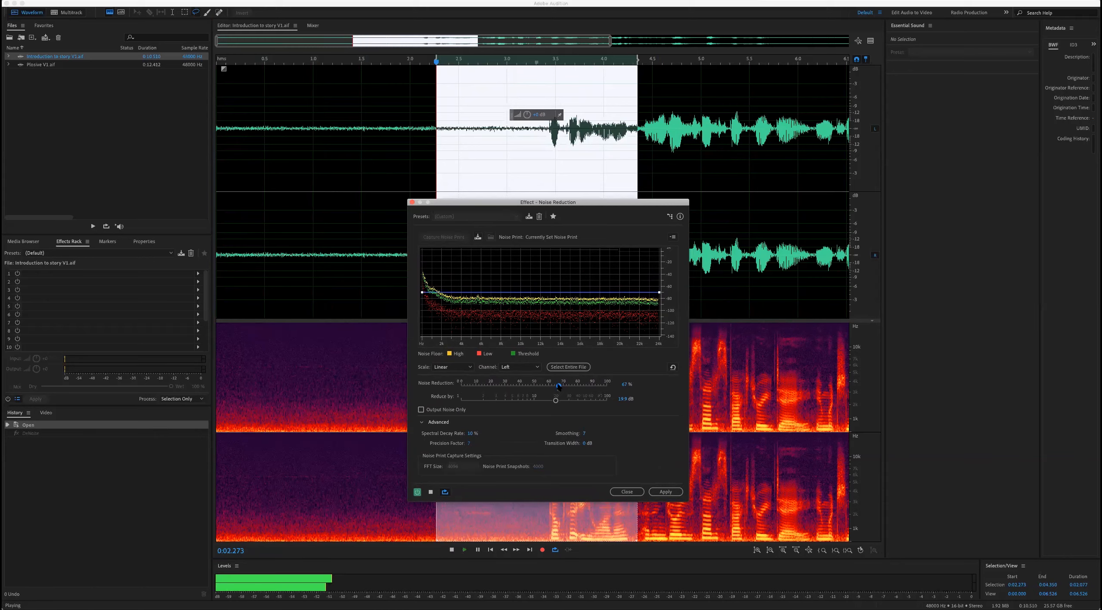
left_click_drag(559, 386, 620, 382)
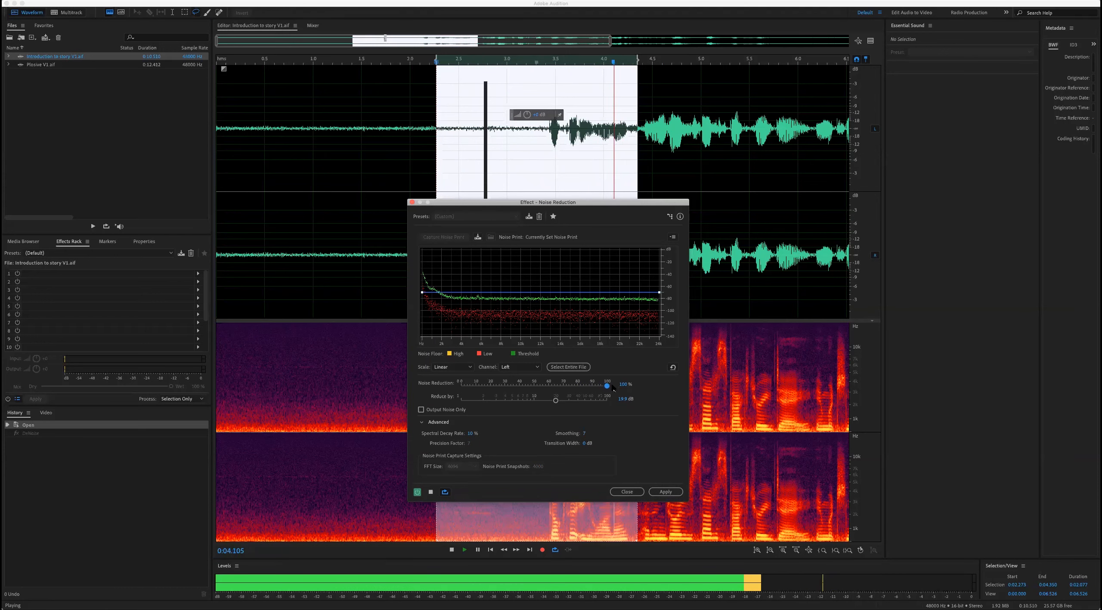
key("space")
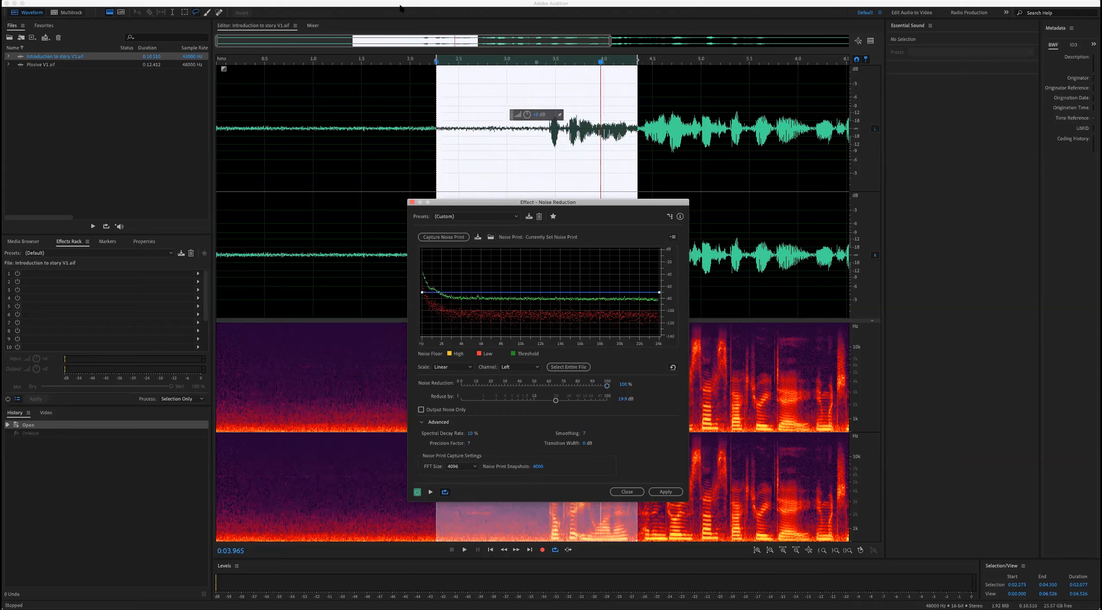
- Play the selected passage again while lowering the Noise Reduction amount to about 68%
left_click_drag(598, 218, 582, 224)
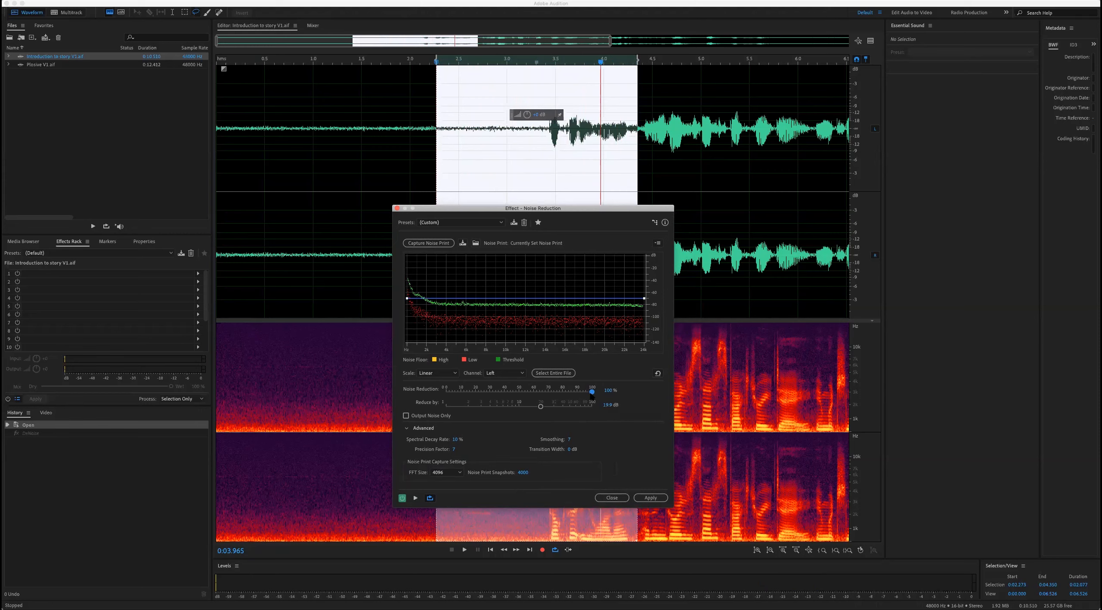
key("space")
left_click_drag(591, 393, 545, 393)
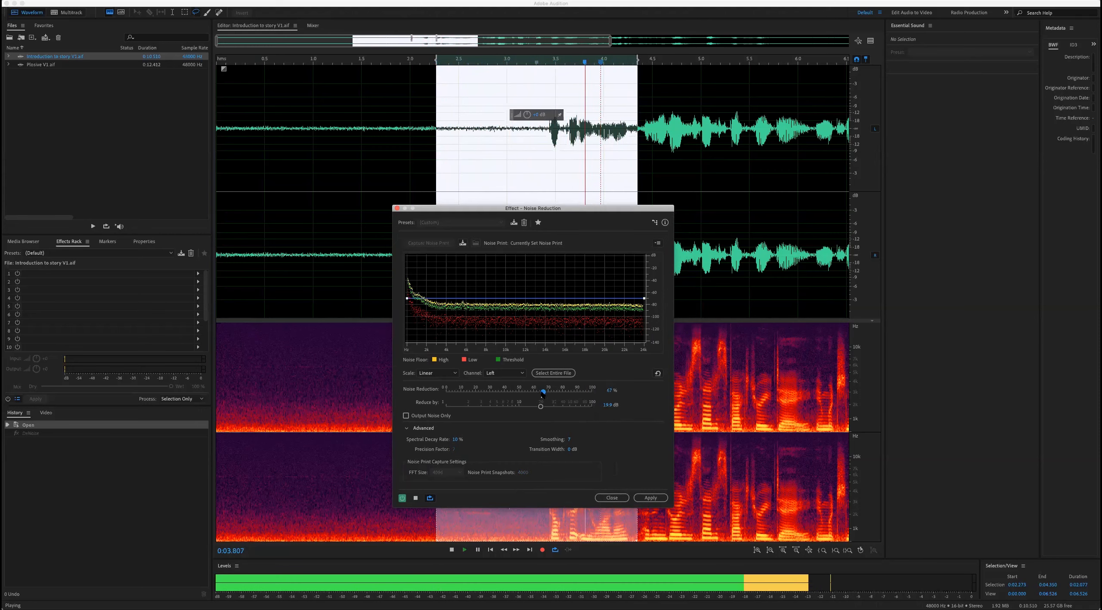
key("space")
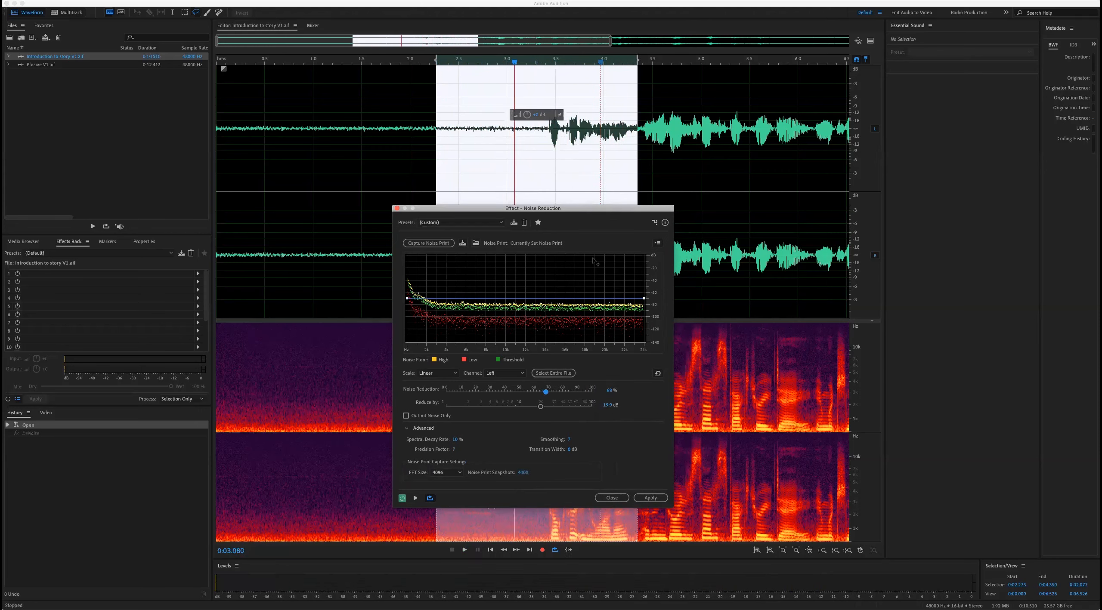
- Preview the passage while setting Noise Reduction to 93% and Reduce by to 32.4 dB
left_click_drag(612, 208, 604, 200)
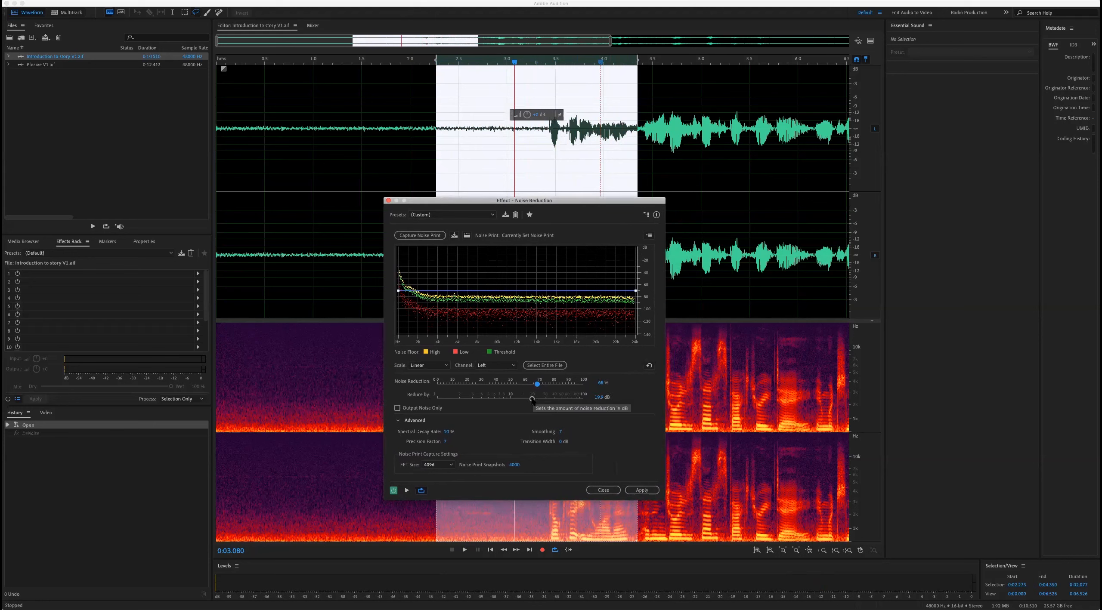
key("space")
left_click_drag(532, 399, 572, 385)
key("space")
key("space")
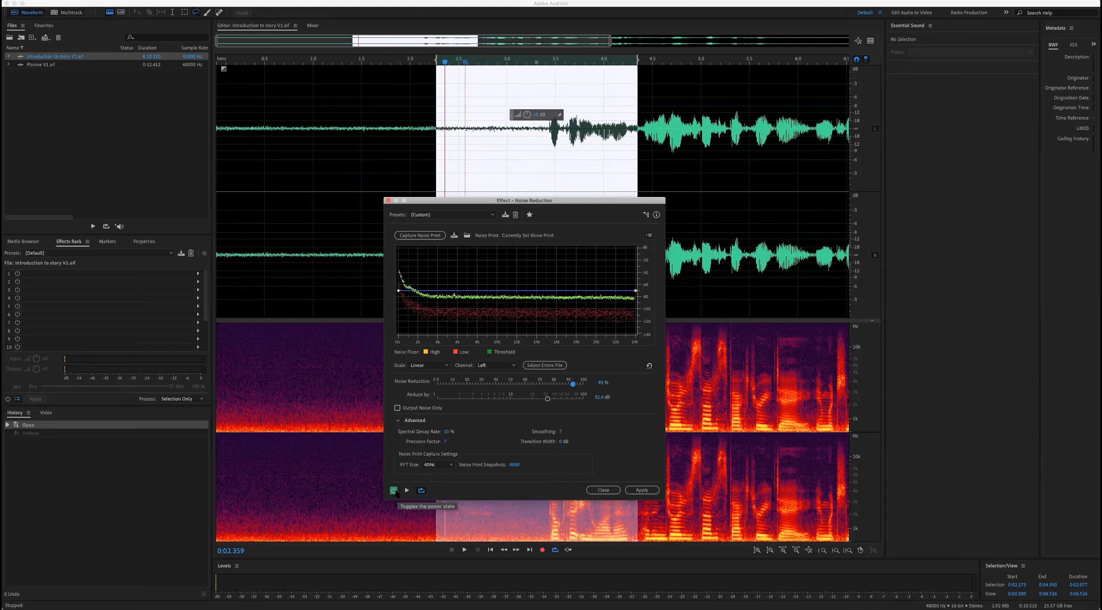
- Select the speech from about 4.38 s to 6.18 s and play it, bypassing and re-enabling the effect to compare
left_click_drag(604, 166, 818, 164)
left_click(640, 163)
left_click_drag(640, 168, 815, 166)
left_click(407, 490)
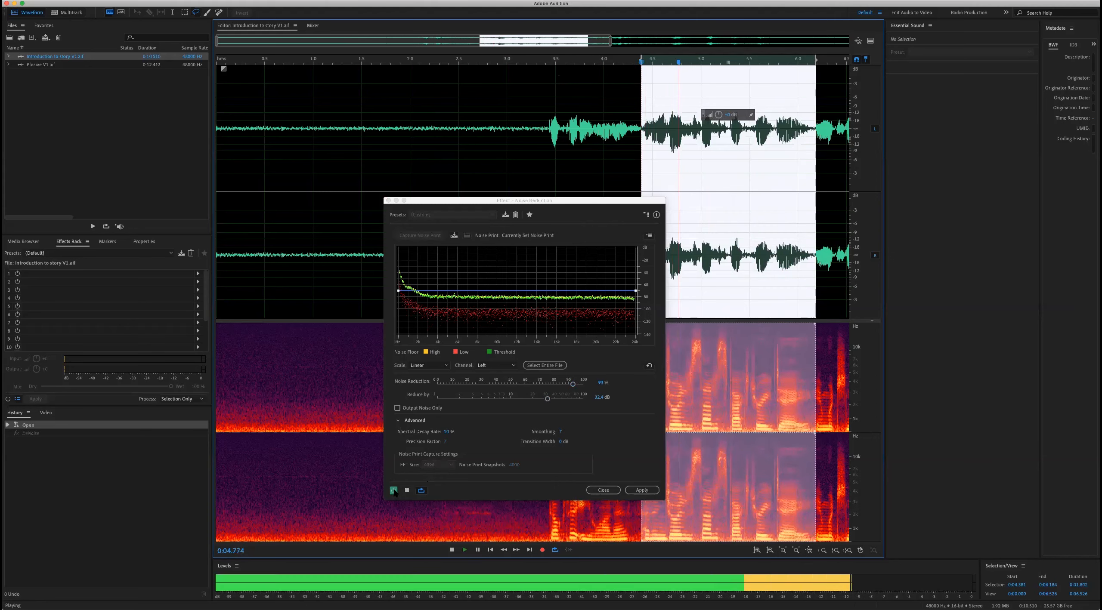
left_click(394, 490)
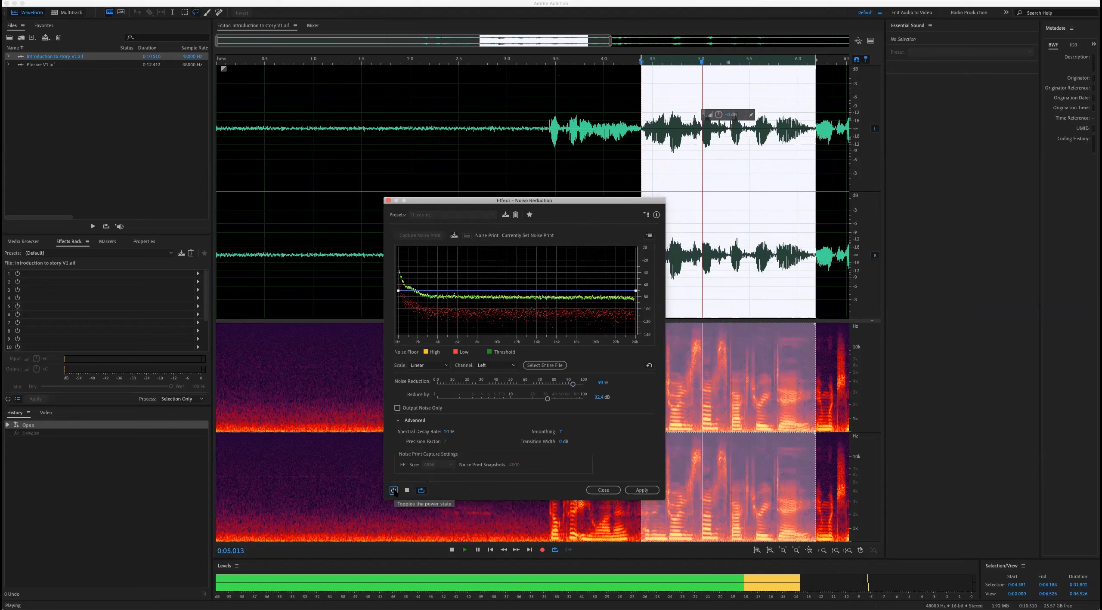
left_click(394, 491)
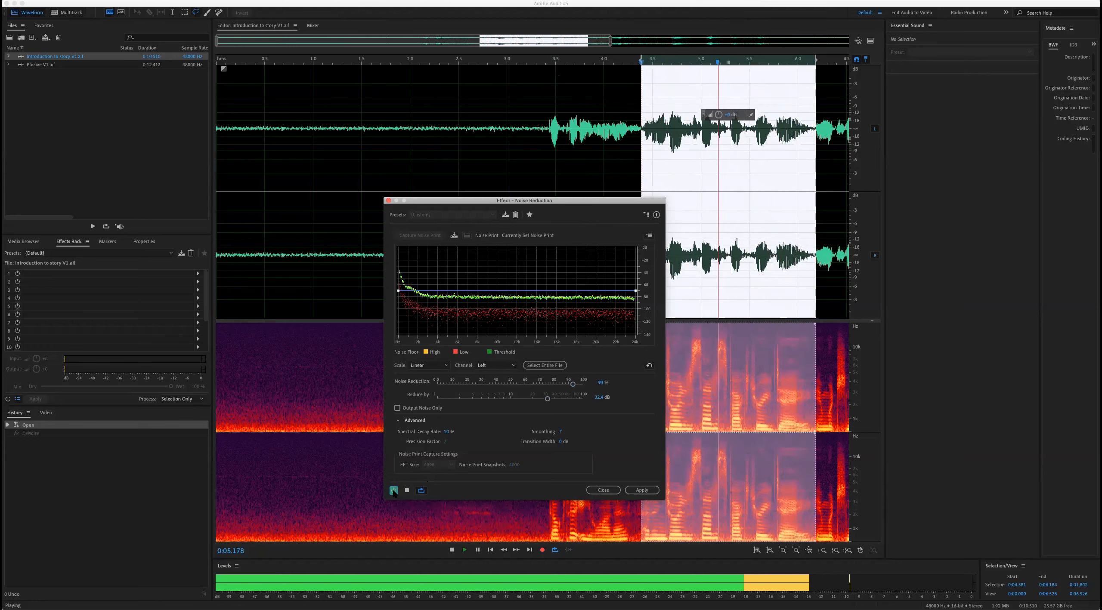
left_click(394, 491)
left_click(394, 491)
key("space")
left_click(673, 177)
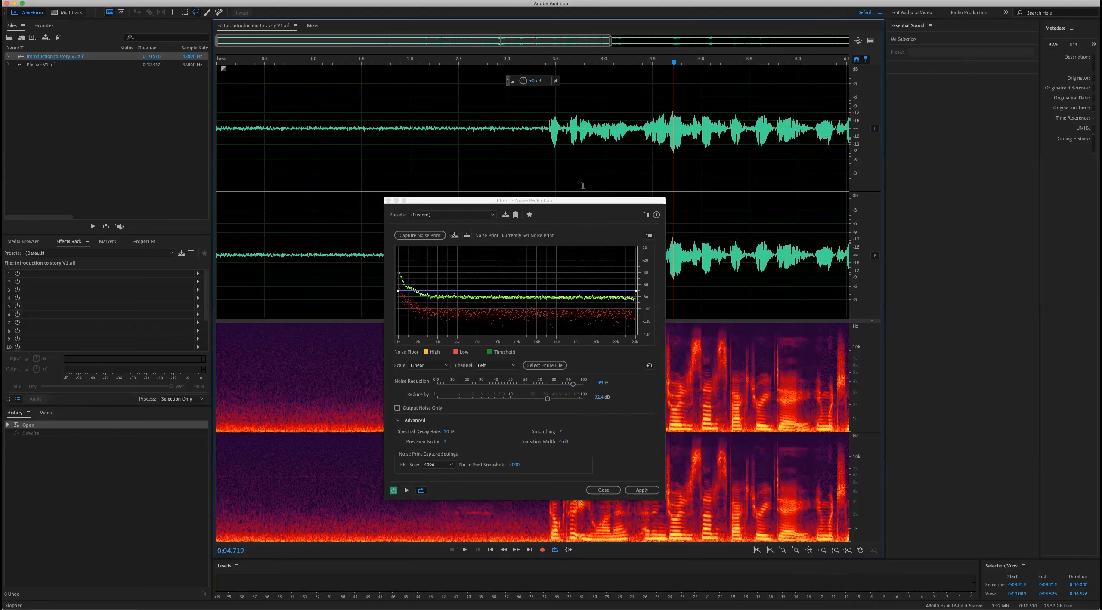
- Review the advanced noise reduction settings and temporarily select the noise-only stretch from about 0.63 s to 2.2 s
left_click_drag(610, 201, 601, 184)
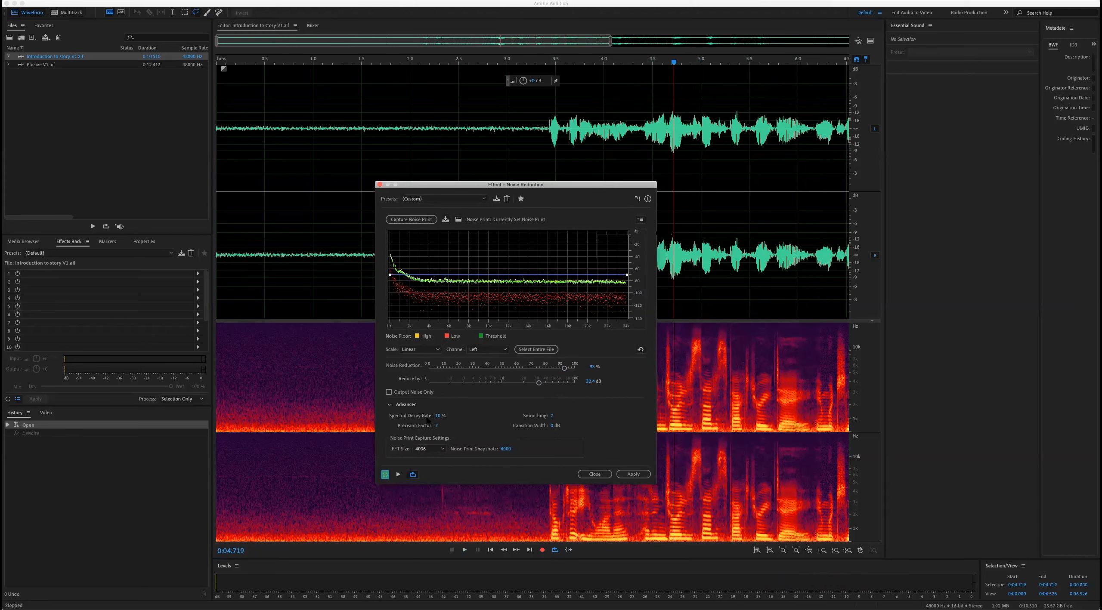
mouse_move(439, 417)
left_click_drag(617, 186, 687, 172)
left_click(341, 157)
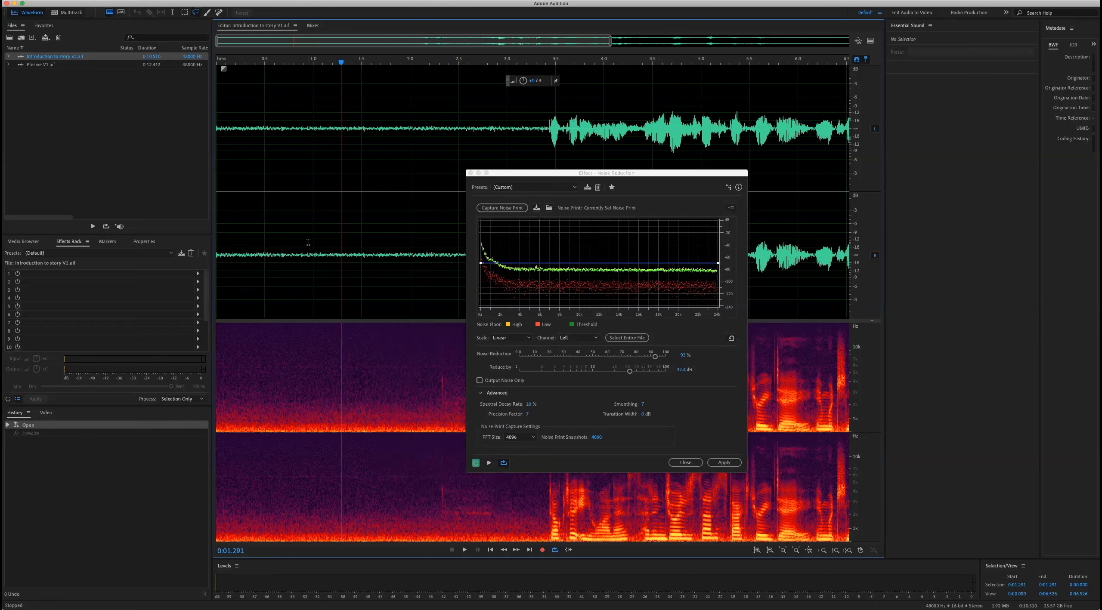
left_click_drag(277, 240, 431, 240)
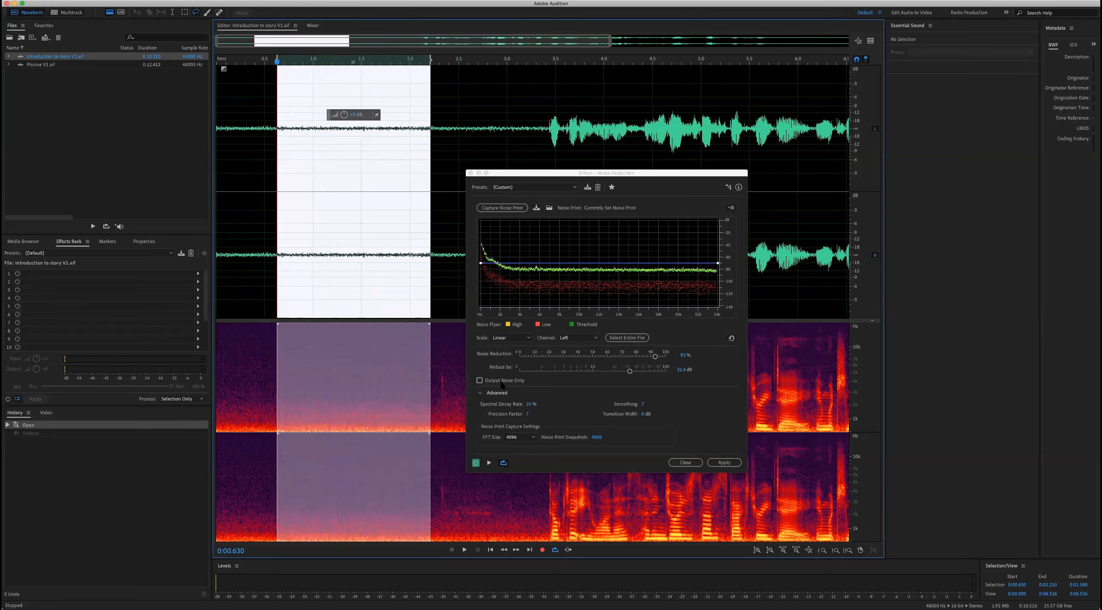
left_click(451, 218)
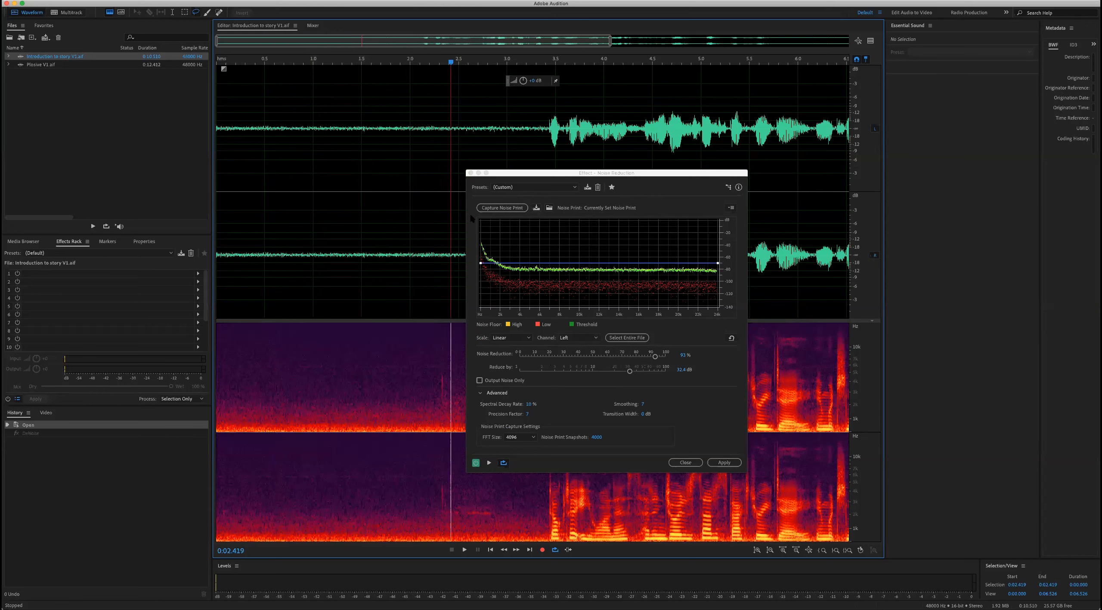
left_click_drag(648, 175, 571, 177)
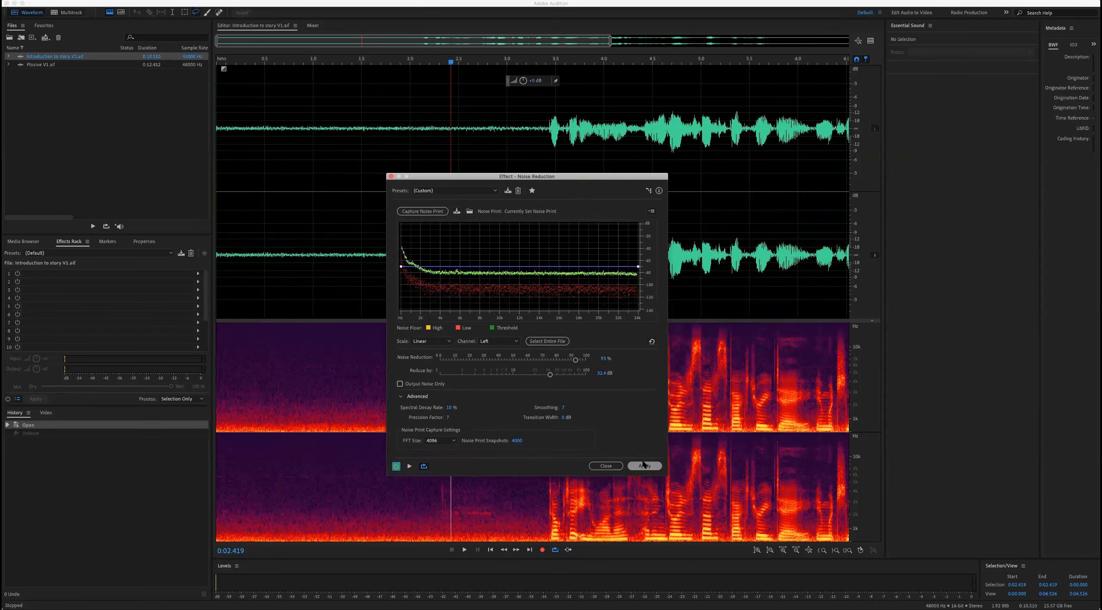
- Select the entire file and apply the Noise Reduction effect to it
left_click(562, 343)
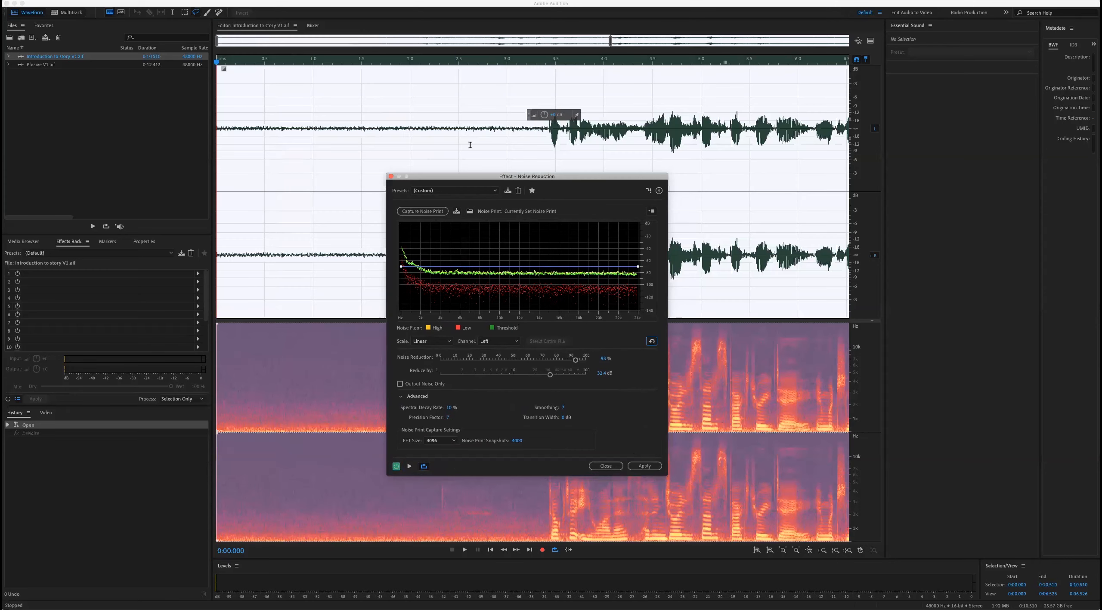
left_click_drag(633, 179, 612, 183)
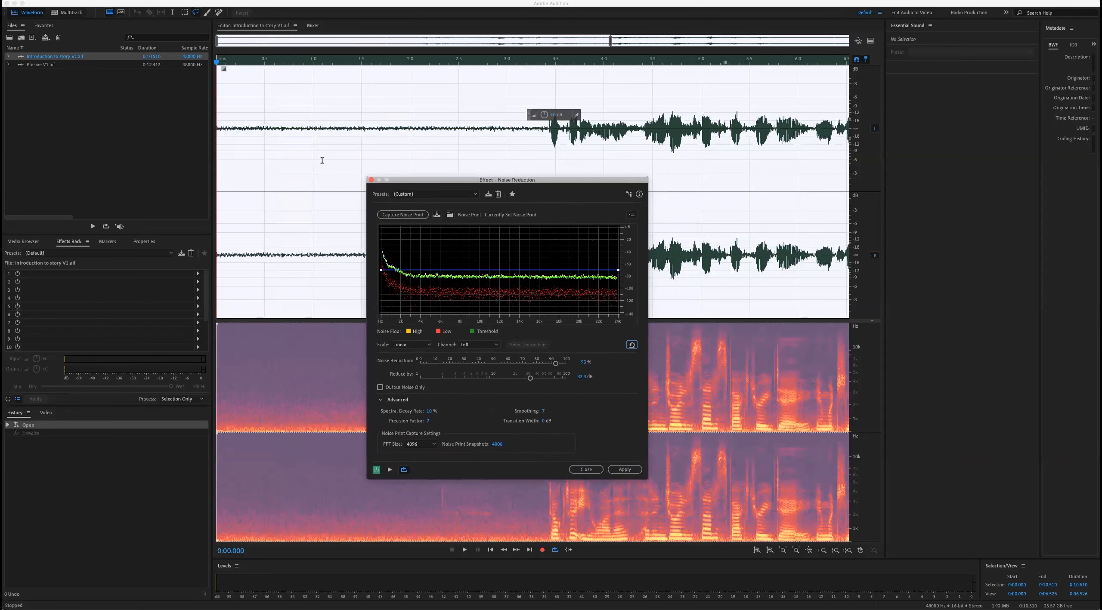
left_click_drag(383, 147, 486, 140)
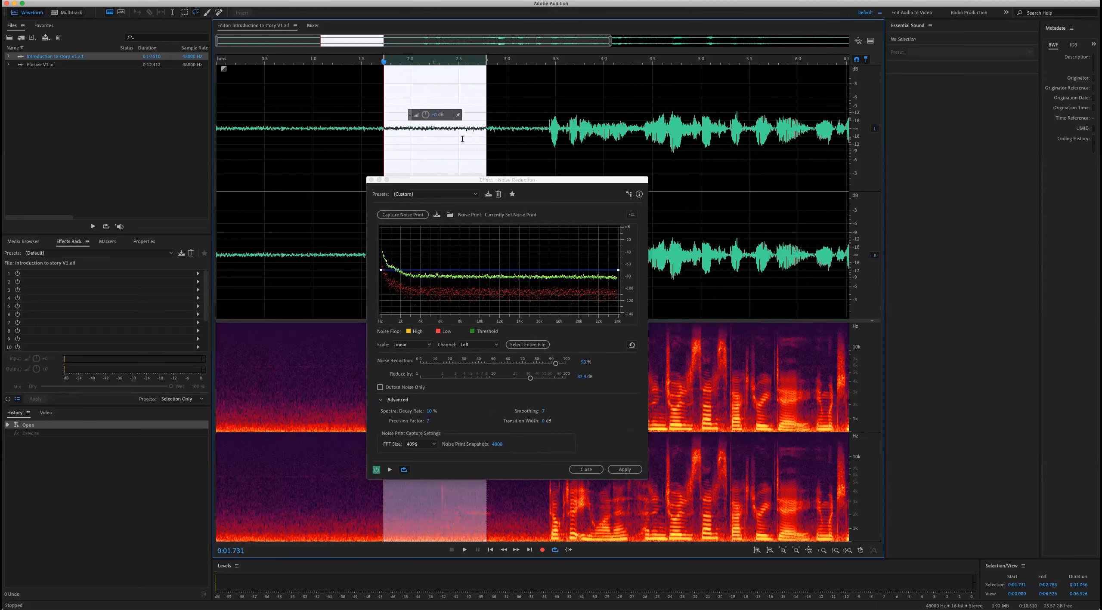
left_click(543, 345)
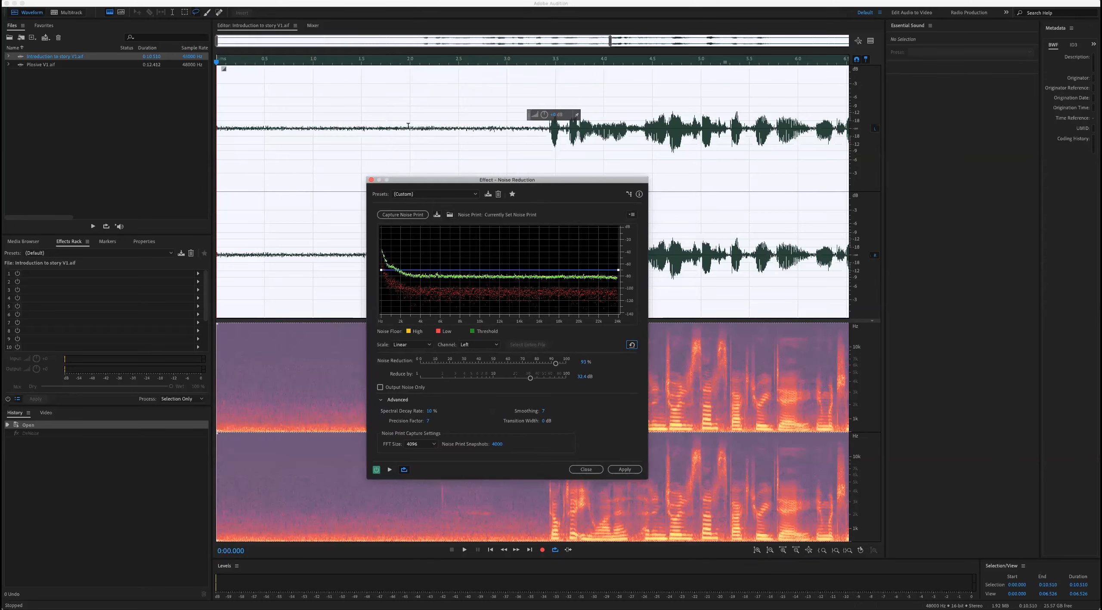
left_click(625, 470)
left_click(541, 198)
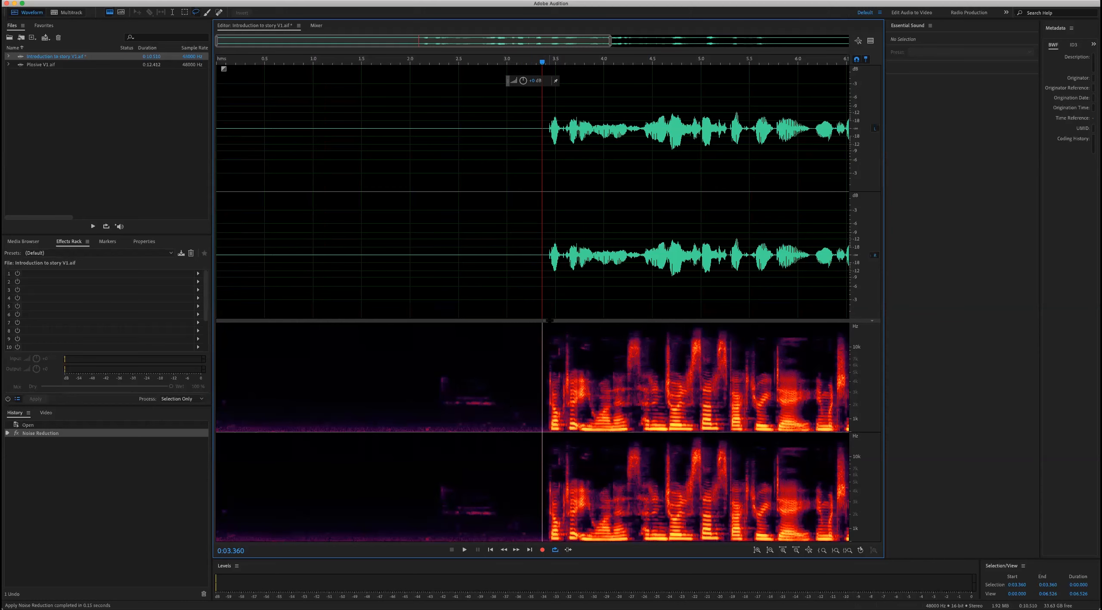
- Enlarge the waveform display and compare the file before and after noise reduction by undoing and redoing the effect
left_click_drag(549, 320, 549, 339)
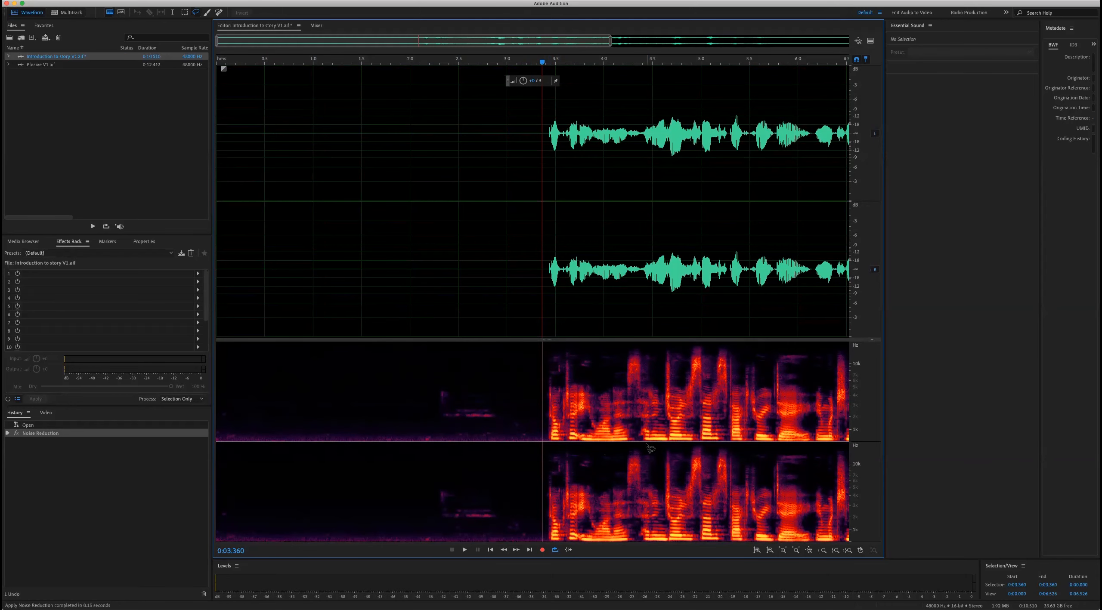
scroll(646, 448, "right", 2)
scroll(644, 435, "right", 4)
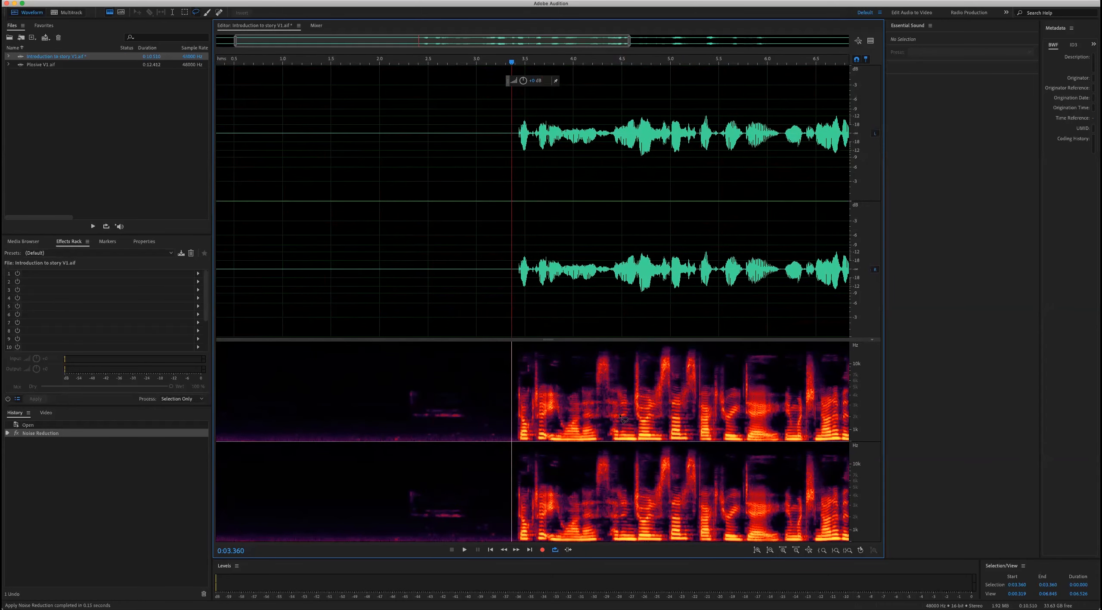
key("super+z")
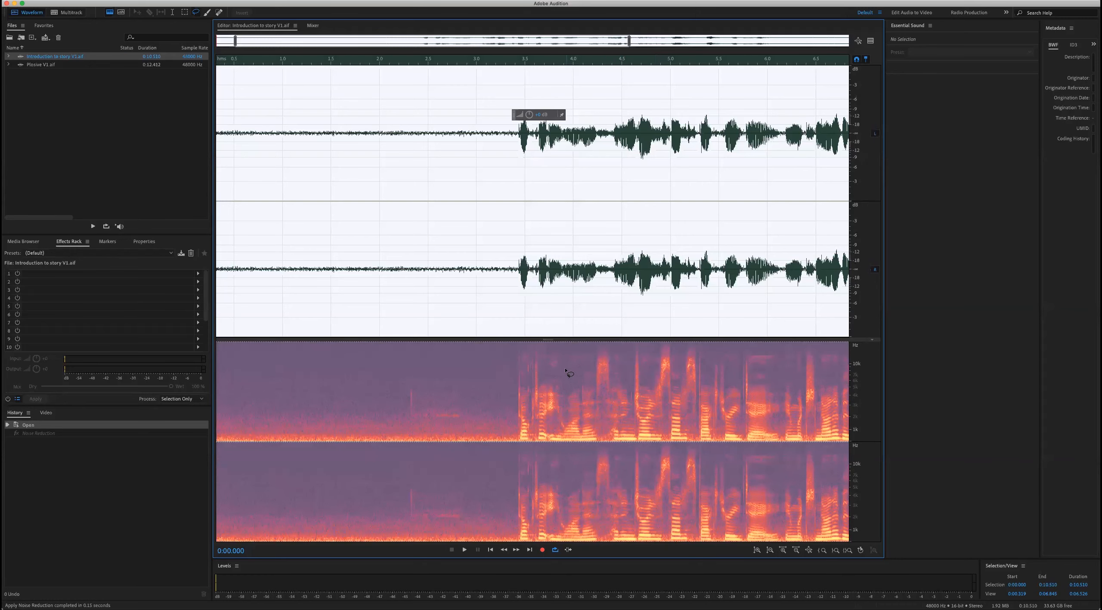
key("super+shift+z")
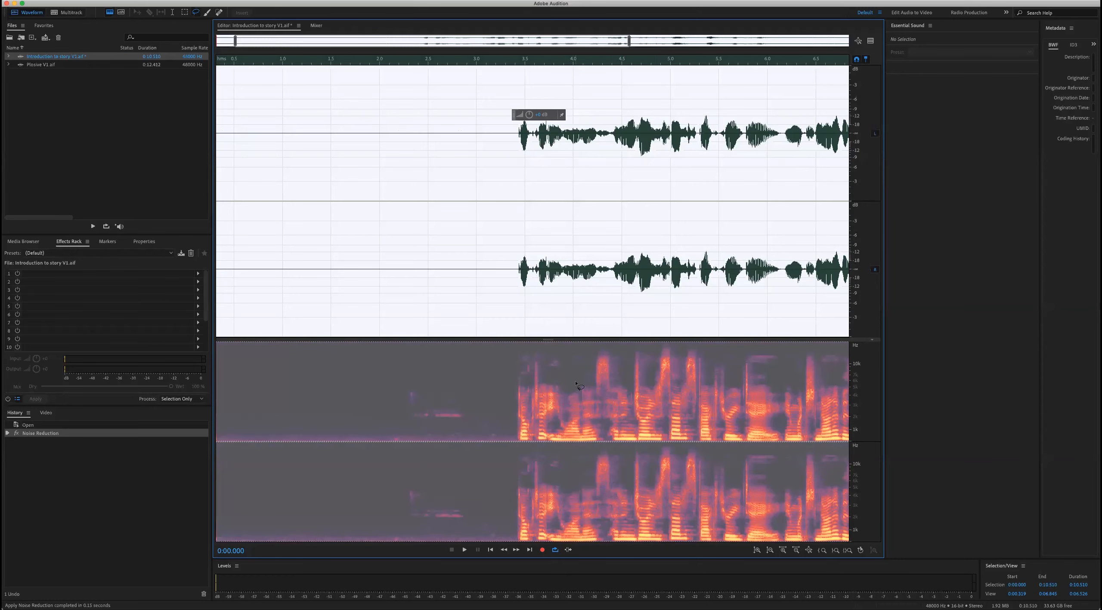
left_click(592, 307)
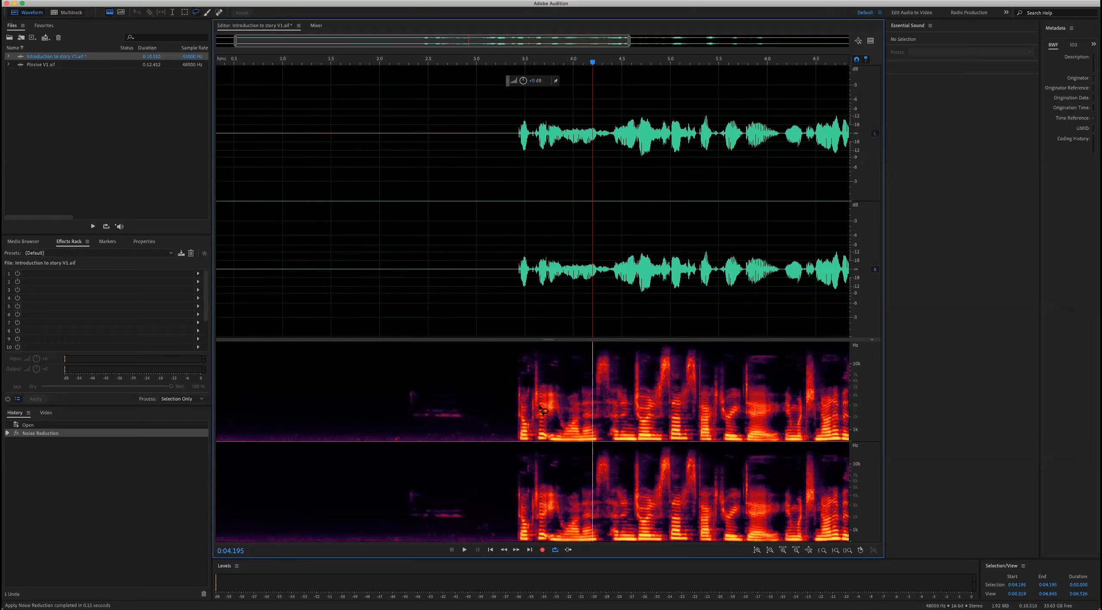
- Play the processed file from about 2.2 s through the end of the speech to check the result
left_click(401, 263)
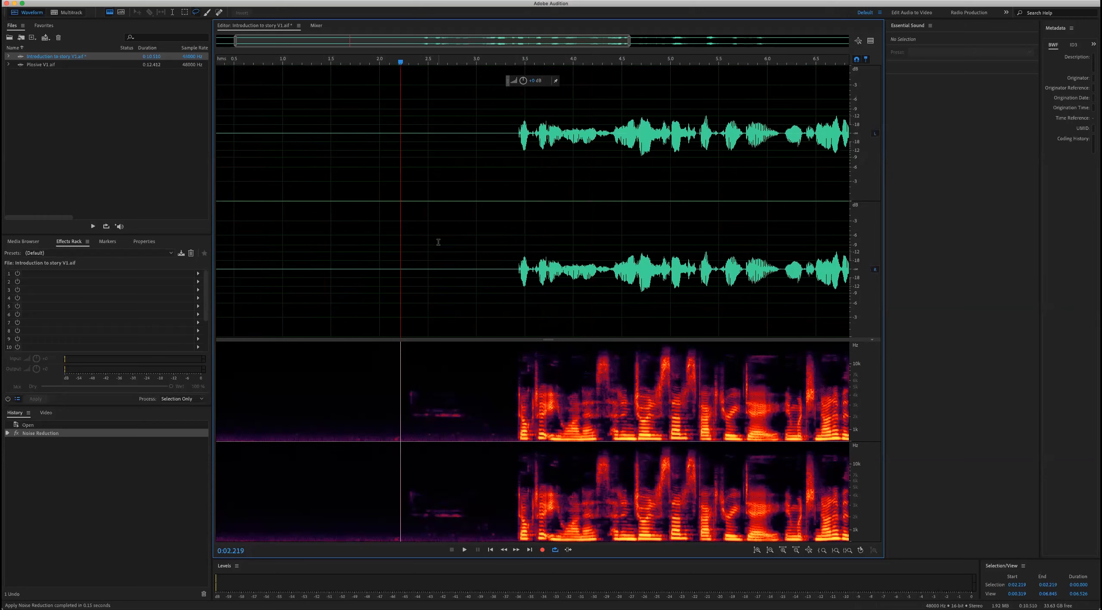
key("space")
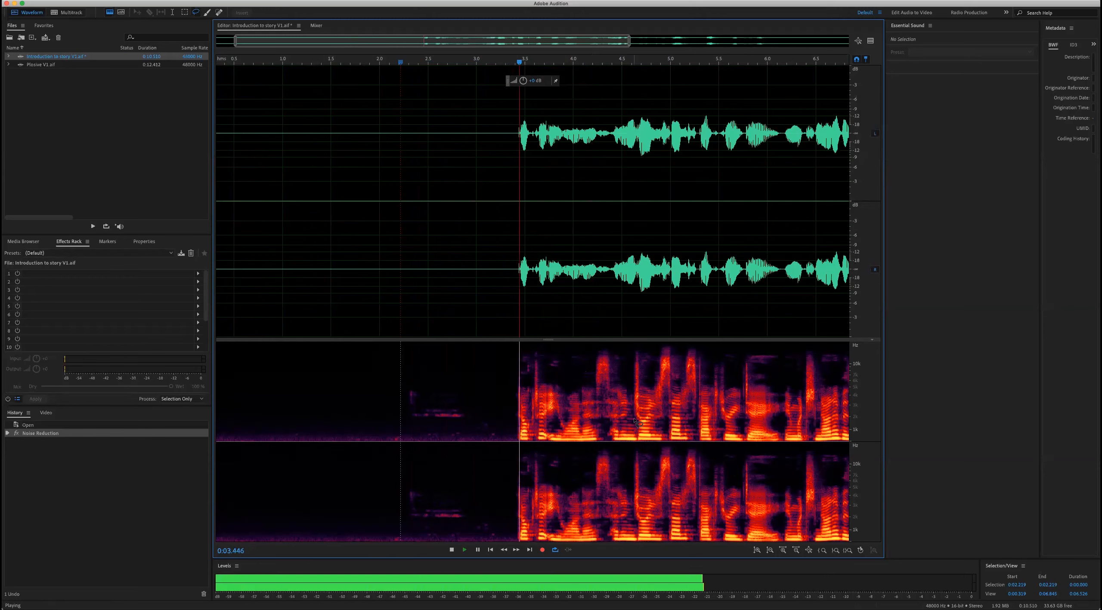
scroll(636, 424, "down", 3)
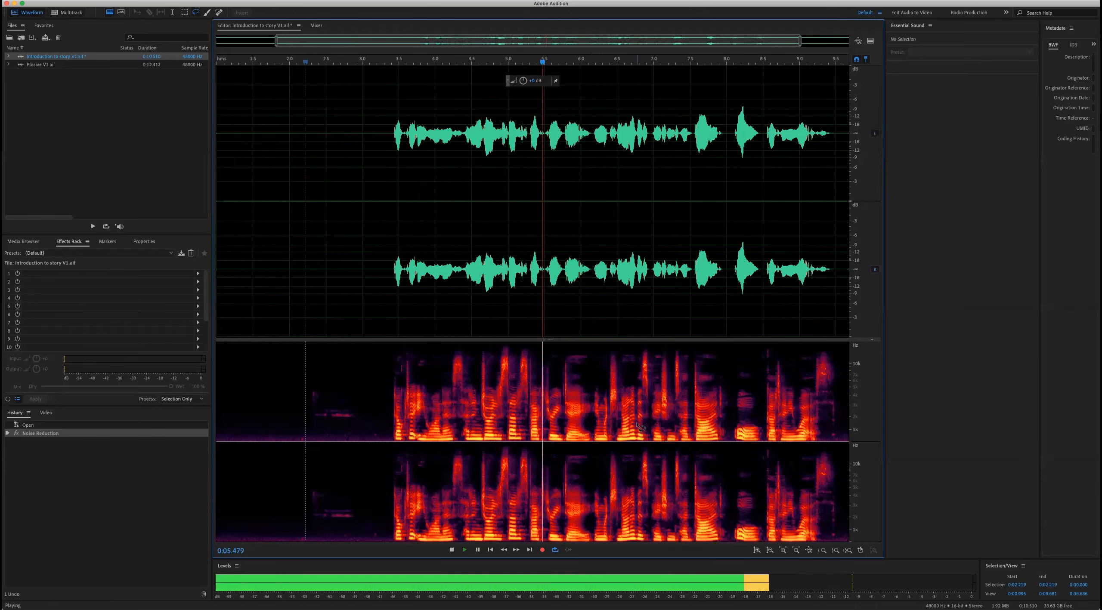
scroll(639, 424, "down", 1)
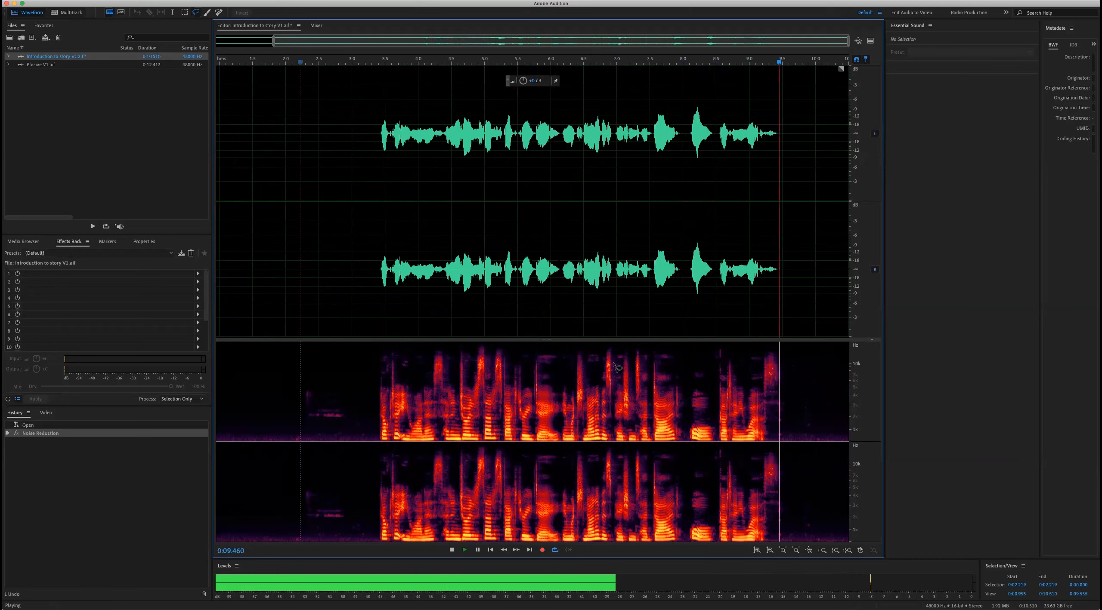
key("space")
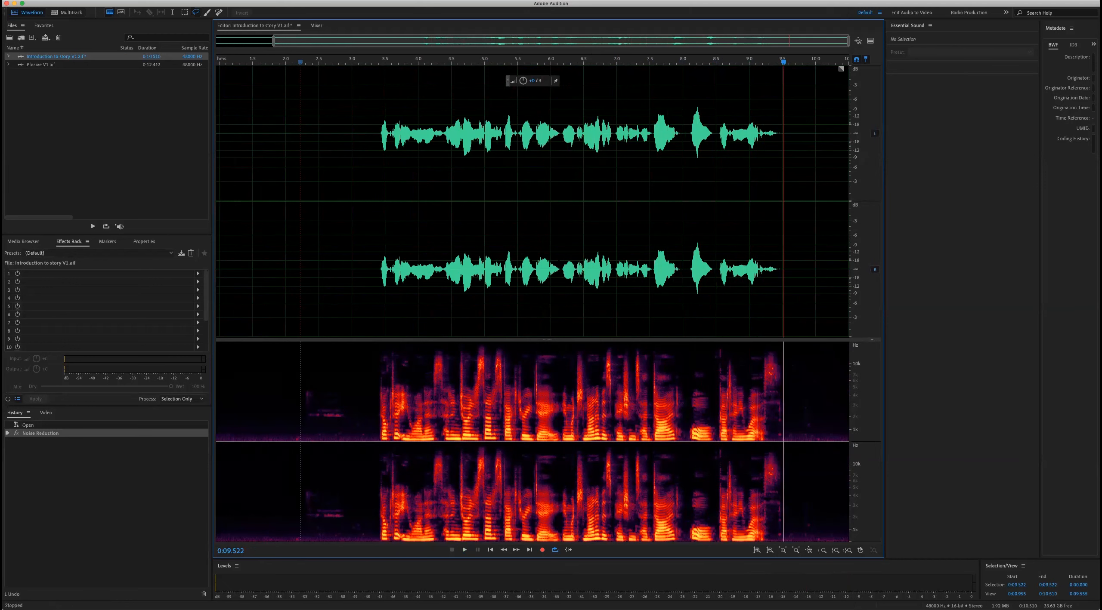
left_click(84, 0)
mouse_move(140, 147)
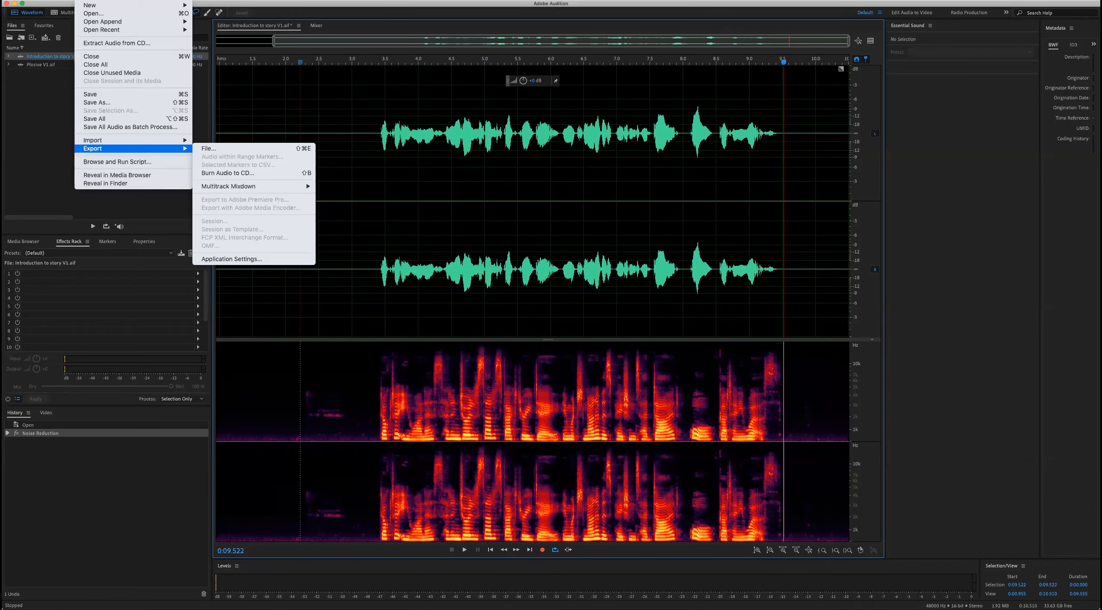
left_click(408, 196)
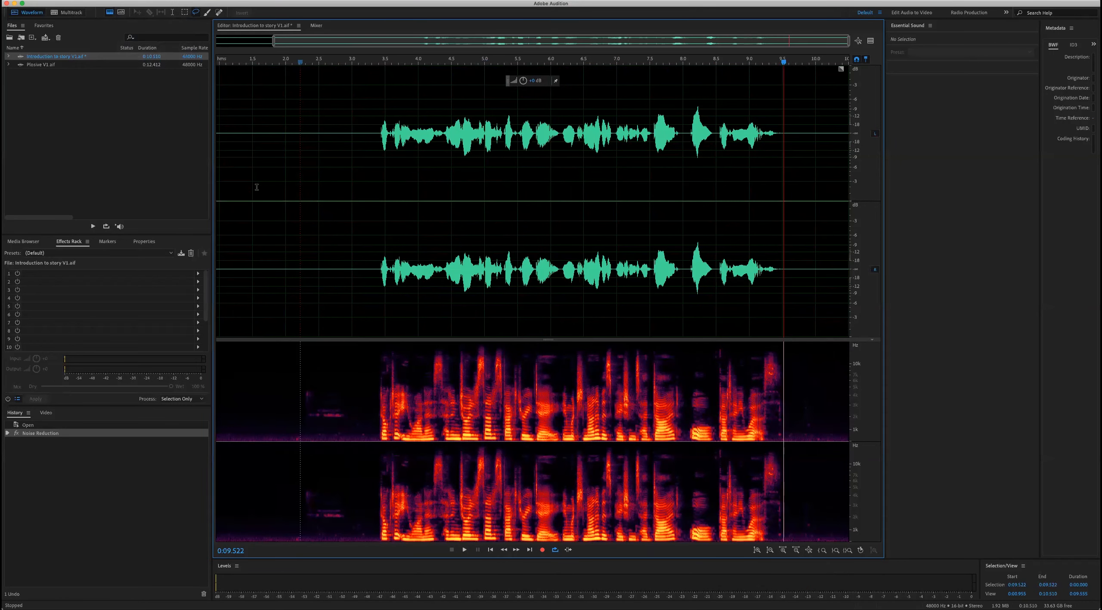
- Examine the cleaned silence before the speech by temporarily selecting the stretch from about 1.4 s to 3.4 s
left_click(580, 214)
left_click(596, 238)
left_click(381, 221)
left_click(372, 219)
left_click_drag(361, 215, 275, 215)
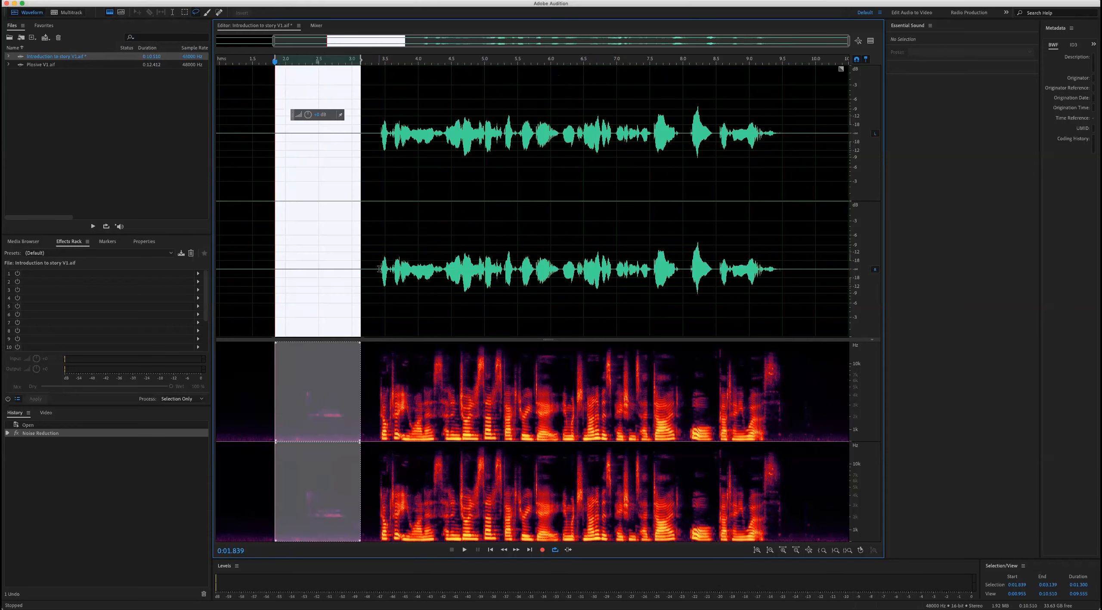
left_click(364, 229)
left_click(373, 216)
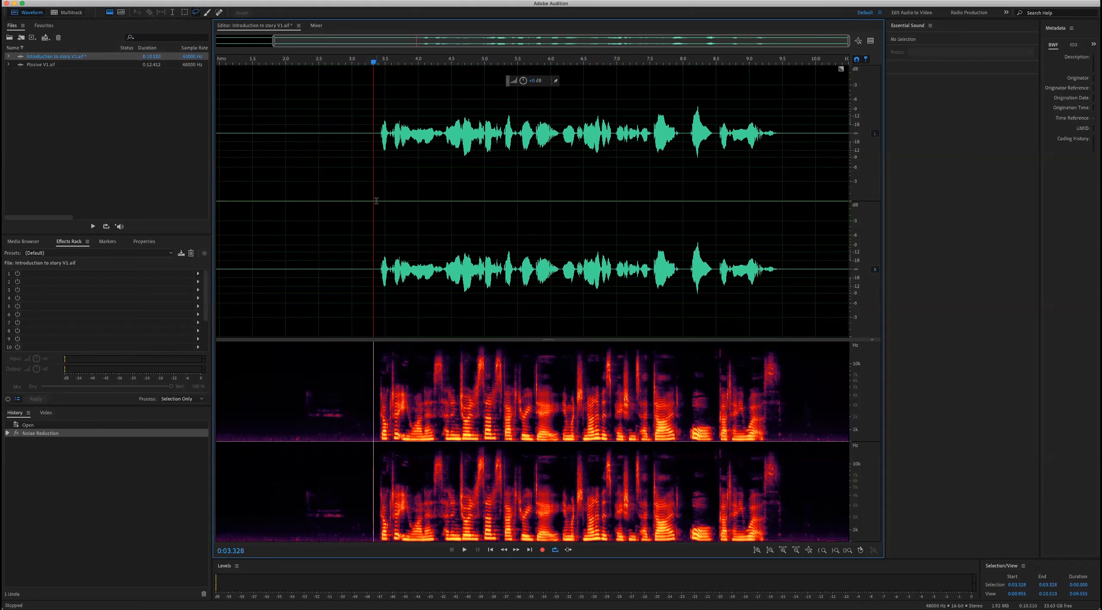
left_click_drag(379, 203, 245, 193)
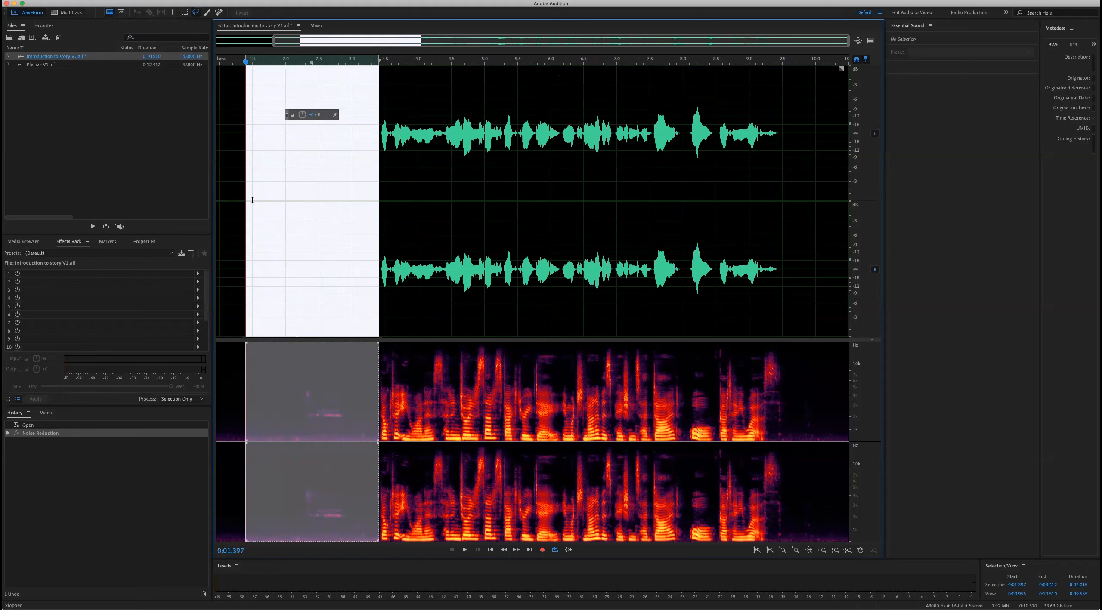
left_click(393, 196)
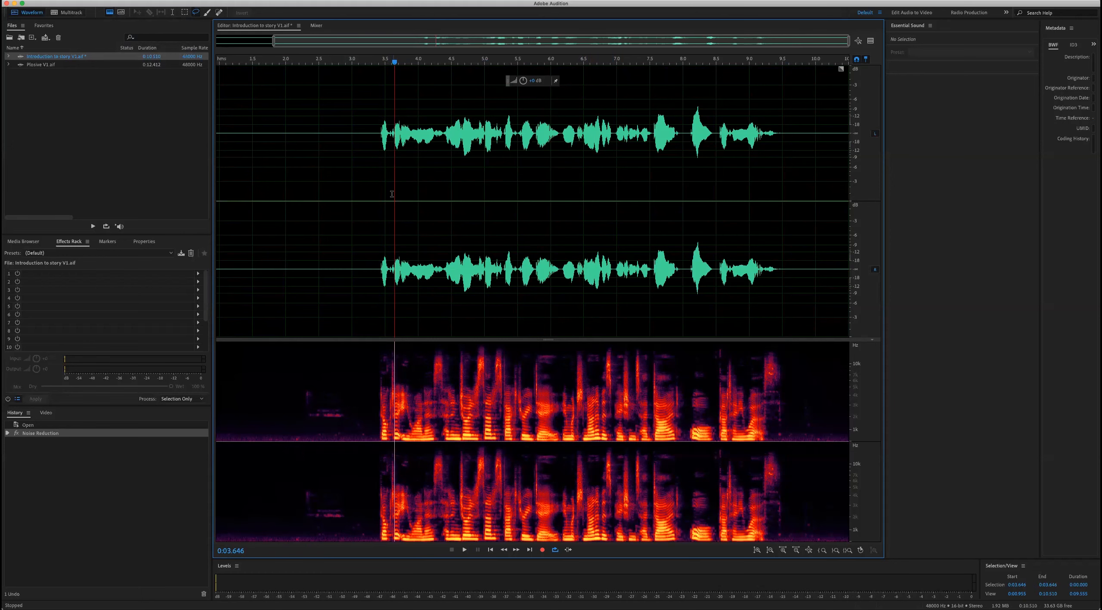
- Open Plosive V1.aif in the editor and zoom in on the start of the speech around 3.88 s
double_click(40, 65)
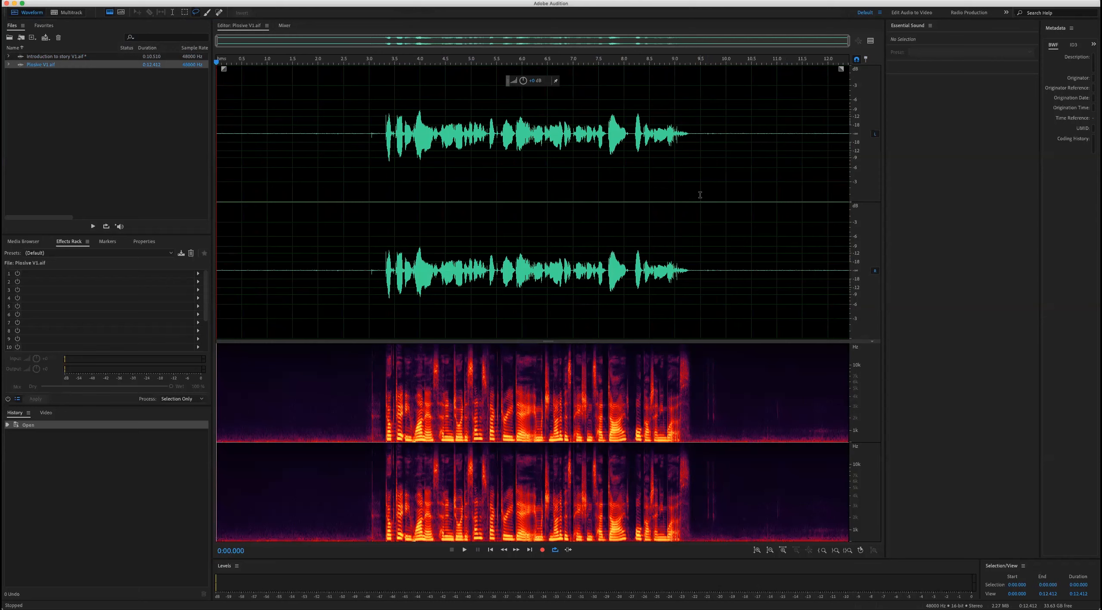
left_click_drag(550, 341, 554, 374)
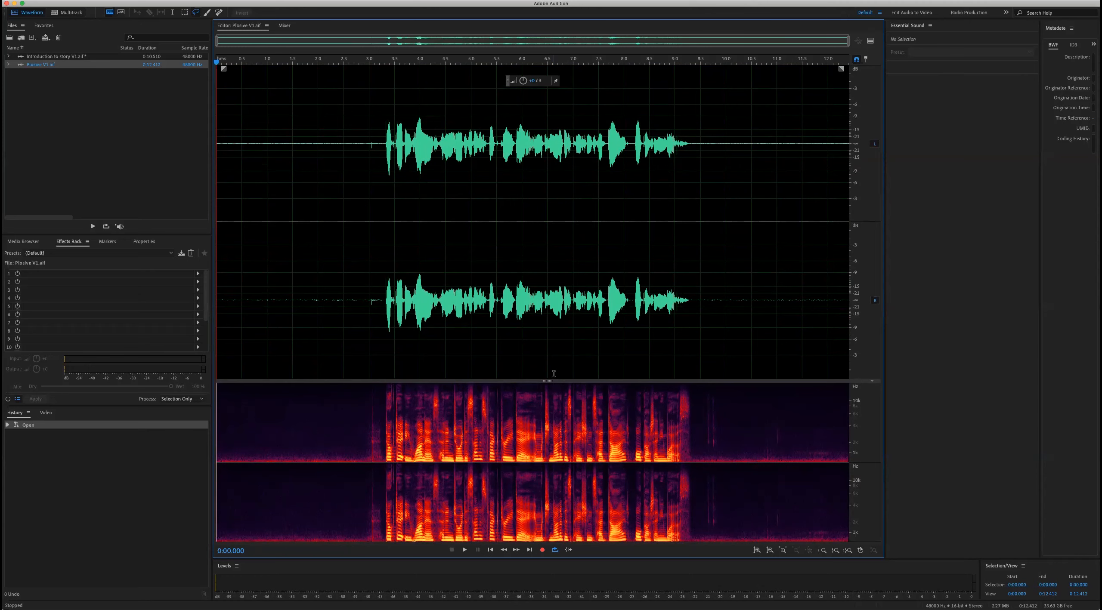
left_click(413, 194)
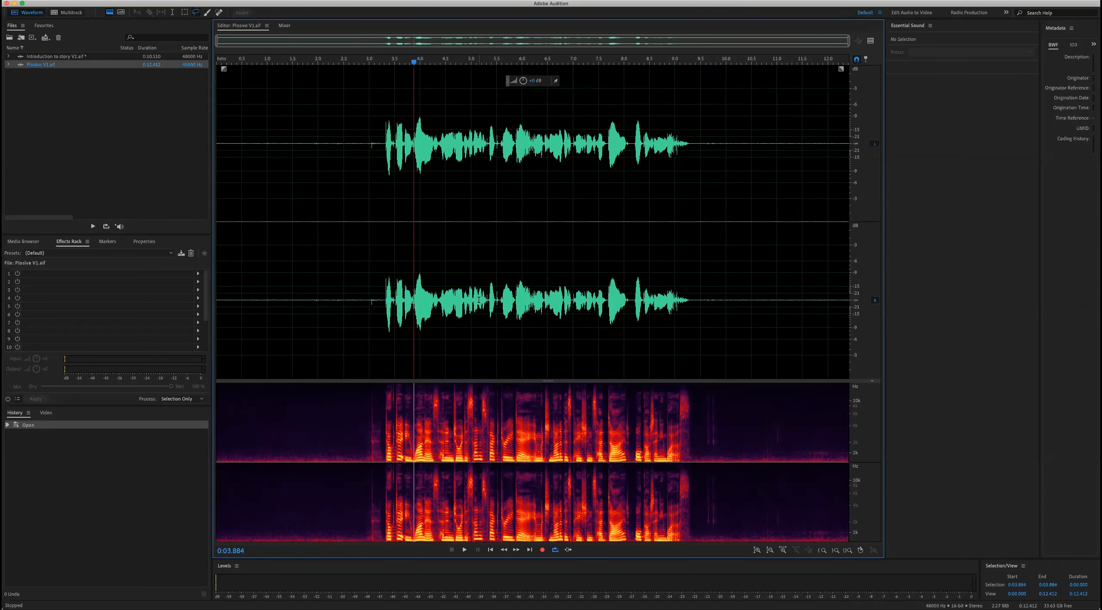
key("equal")
key("equal")
key("equal")
key("equal")
key("equal")
key("equal")
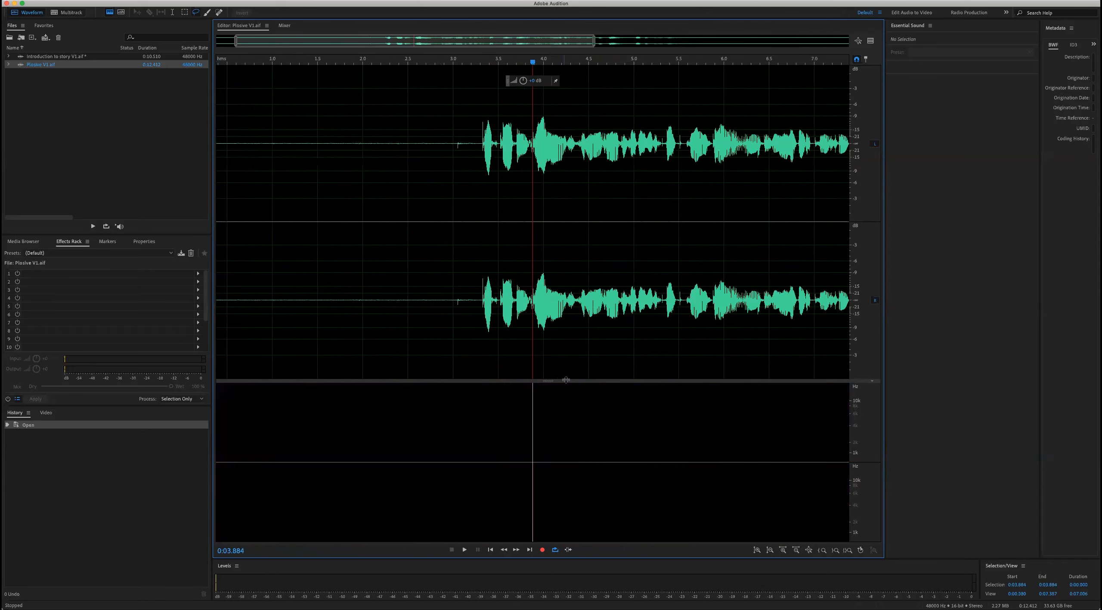
mouse_move(548, 381)
left_mouse_down()
mouse_move(550, 330)
mouse_move(551, 394)
mouse_move(550, 368)
left_mouse_up()
- Play the opening words of the recording from 2.5 s, about 2.1 s and 3 s to hear the plosive
left_click(407, 250)
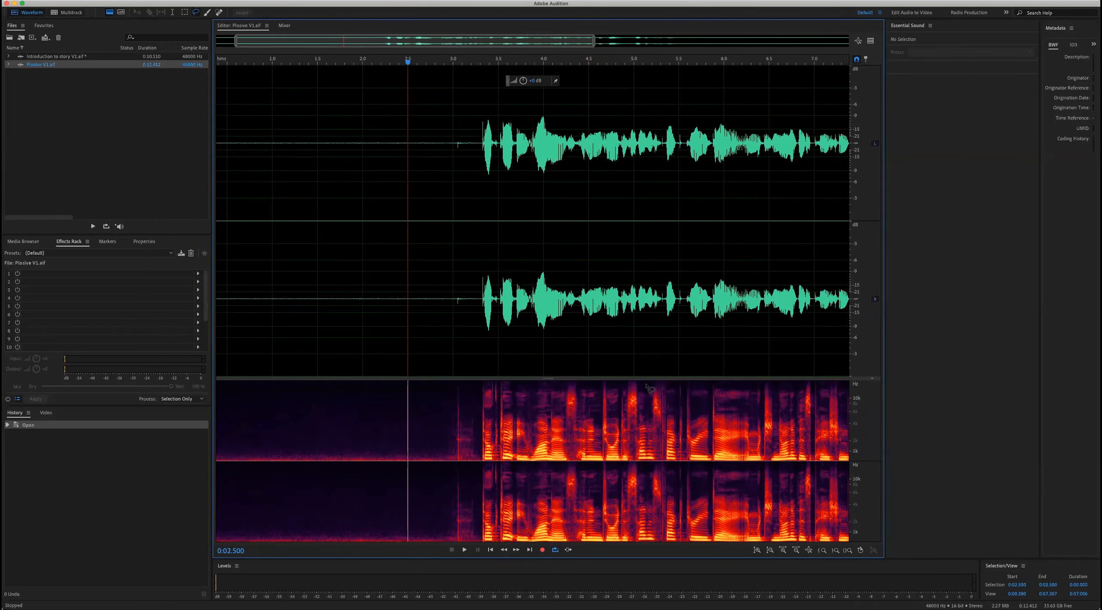
key("space")
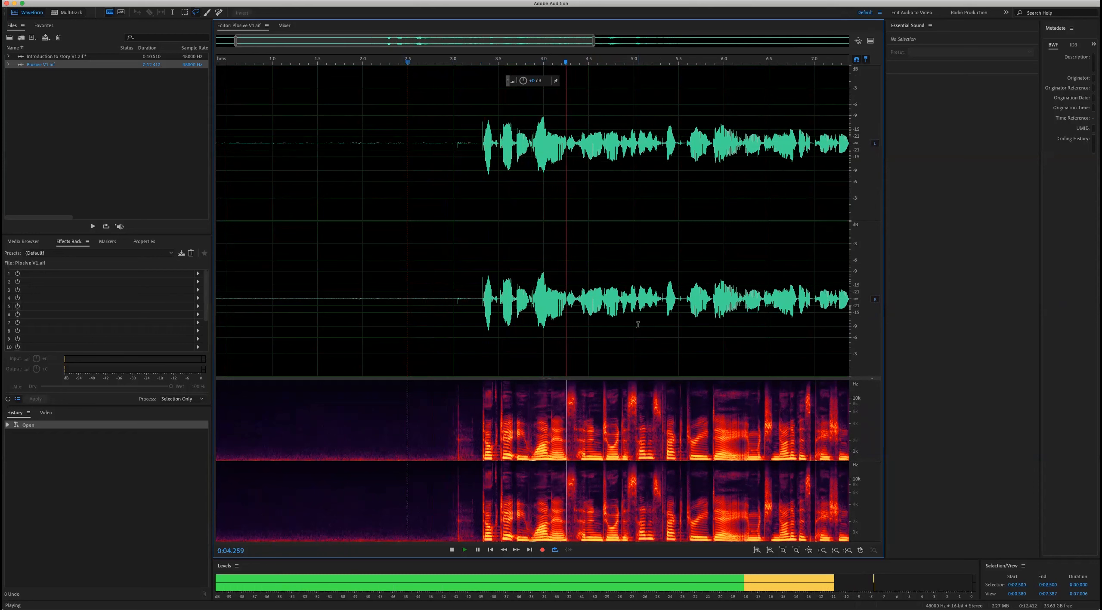
key("space")
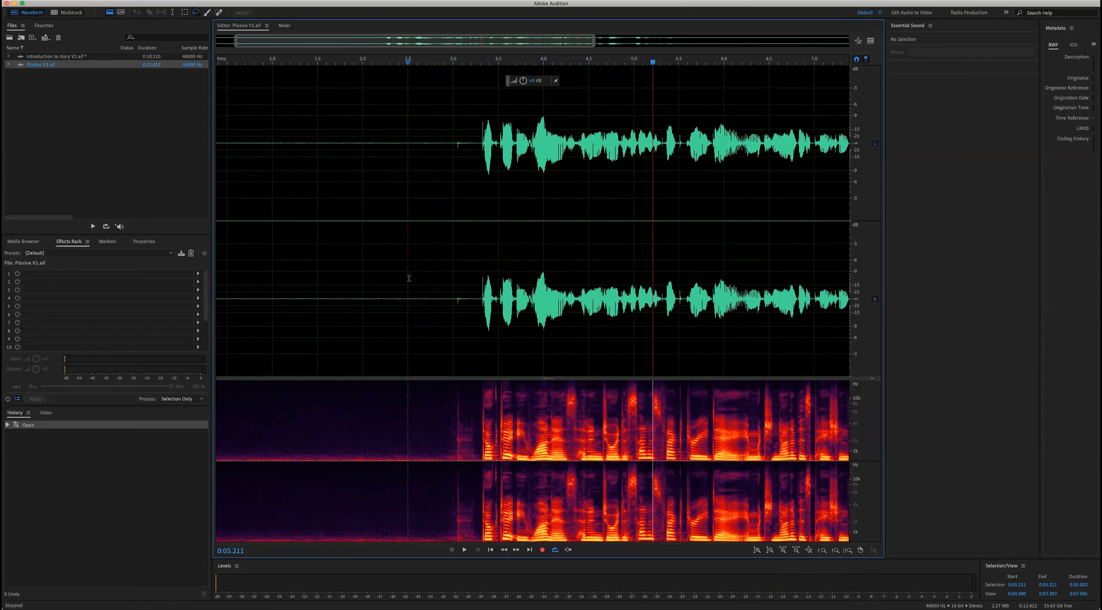
left_click(372, 211)
key("space")
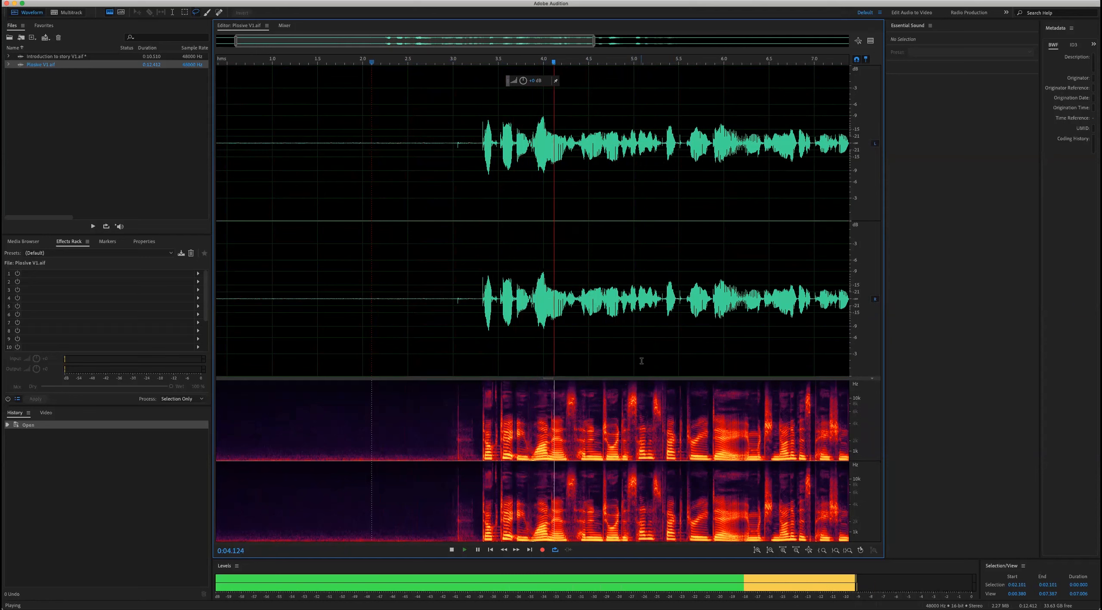
left_click(453, 327)
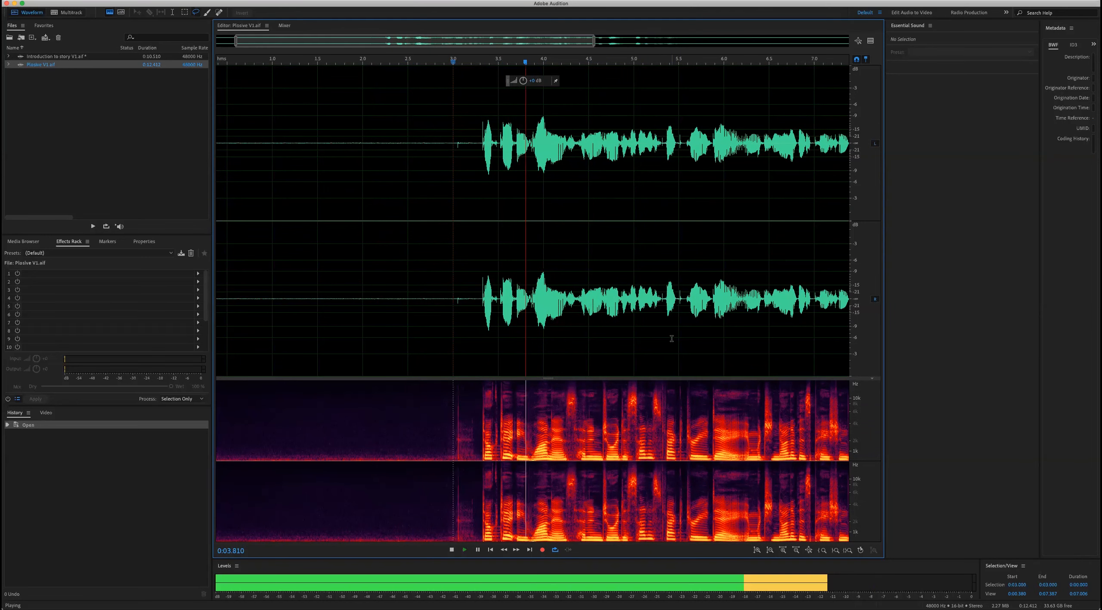
key("space")
- Place the playhead on the plosive at about 3.87 s and zoom in on it
mouse_move(515, 61)
left_mouse_down()
mouse_move(494, 60)
mouse_move(534, 59)
left_mouse_up()
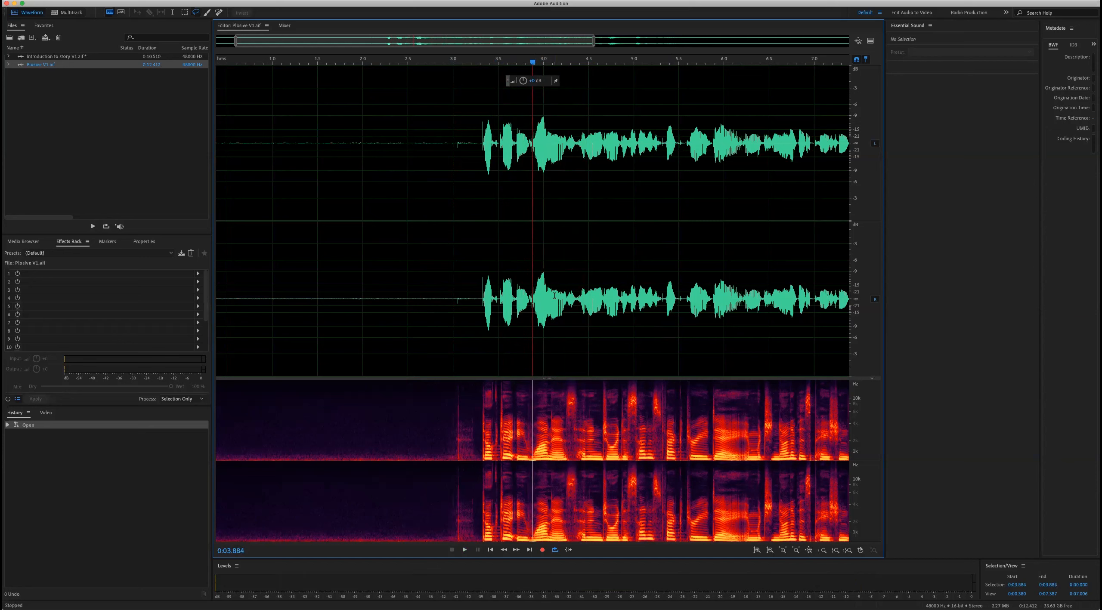
scroll(557, 112, "up", 3)
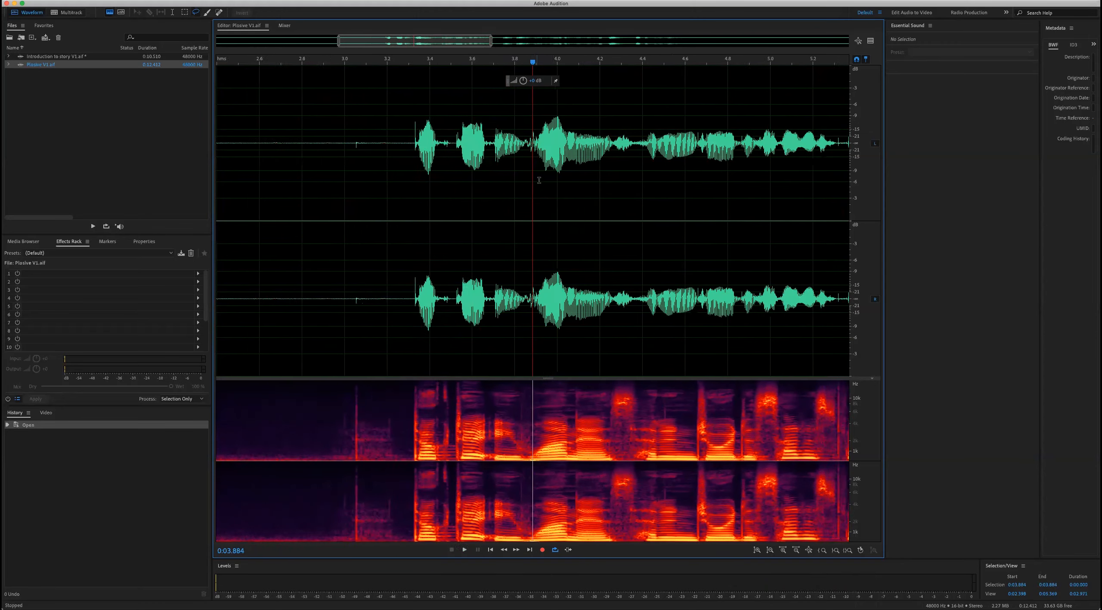
scroll(538, 180, "up", 1)
left_click_drag(532, 63, 529, 65)
scroll(564, 410, "up", 2)
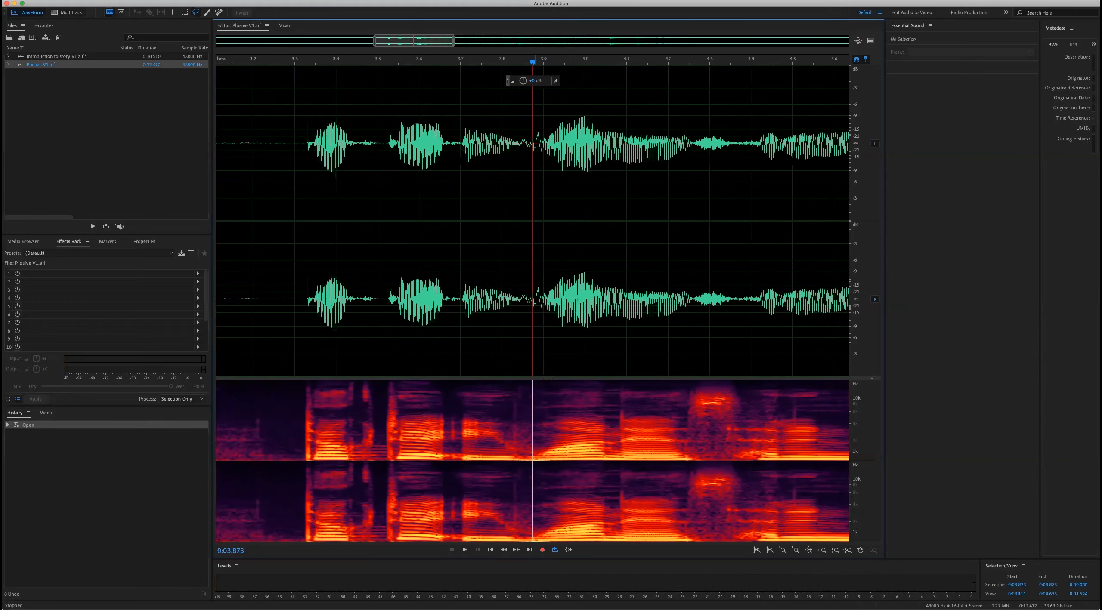
scroll(543, 173, "up", 3)
scroll(546, 177, "down", 3)
scroll(545, 379, "down", 1)
- Enlarge the spectral display and place the playhead on the plosive at about 3.88 s
left_click(547, 377)
left_click_drag(546, 378, 547, 327)
key("space")
key("space")
left_click(575, 304)
left_click(535, 293)
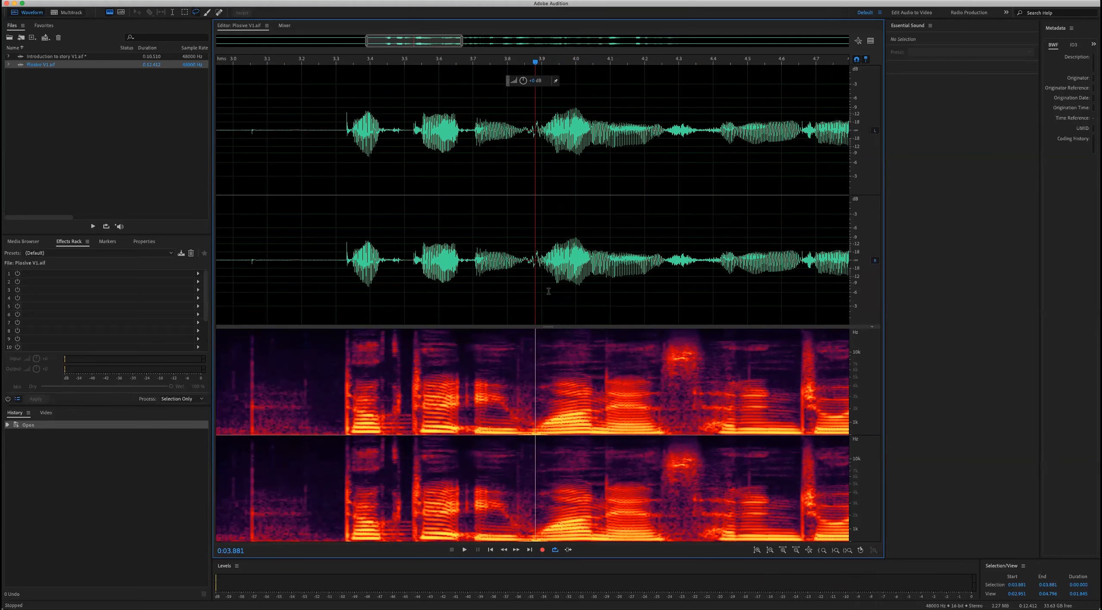
left_click_drag(549, 328, 548, 305)
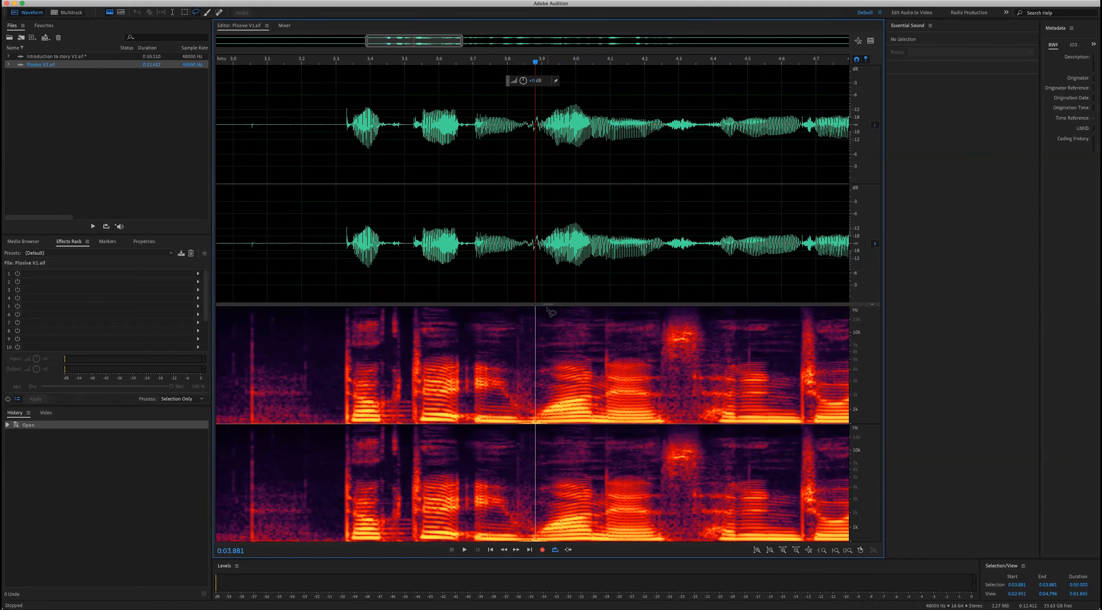
- Try lasso selections in the spectrogram, including a low-frequency area from about 4.08 s to 4.25 s, and enlarge the spectral display further
mouse_move(356, 326)
left_mouse_down()
mouse_move(364, 318)
mouse_move(354, 331)
left_mouse_up()
mouse_move(691, 316)
left_mouse_down()
mouse_move(665, 351)
mouse_move(695, 333)
left_mouse_up()
mouse_move(645, 367)
left_mouse_down()
mouse_move(620, 385)
mouse_move(649, 384)
mouse_move(645, 419)
mouse_move(607, 424)
mouse_move(644, 430)
mouse_move(661, 409)
left_mouse_up()
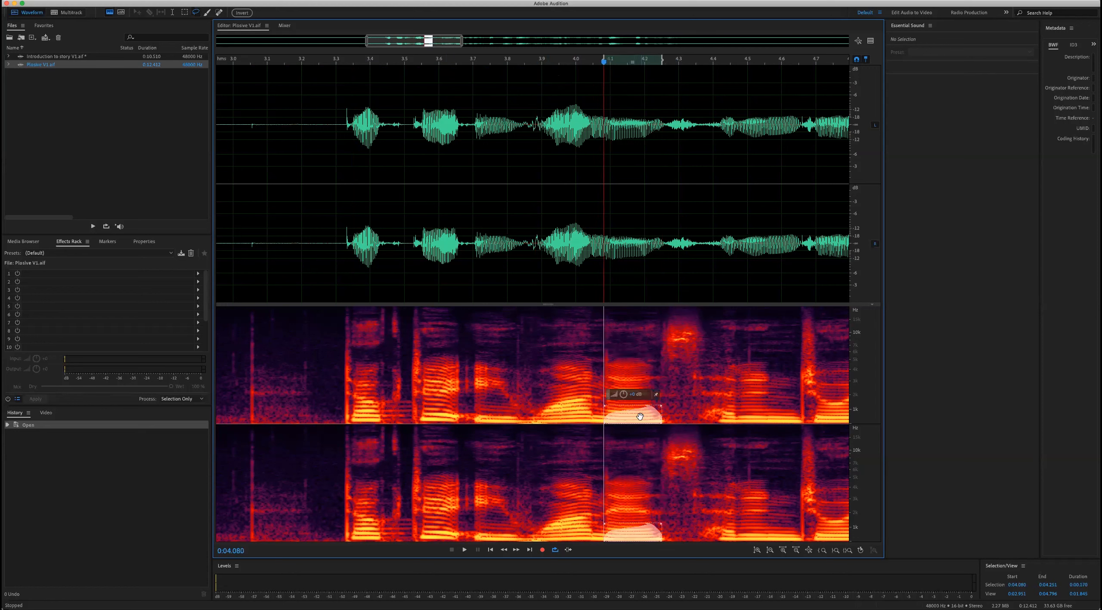
left_click(686, 397)
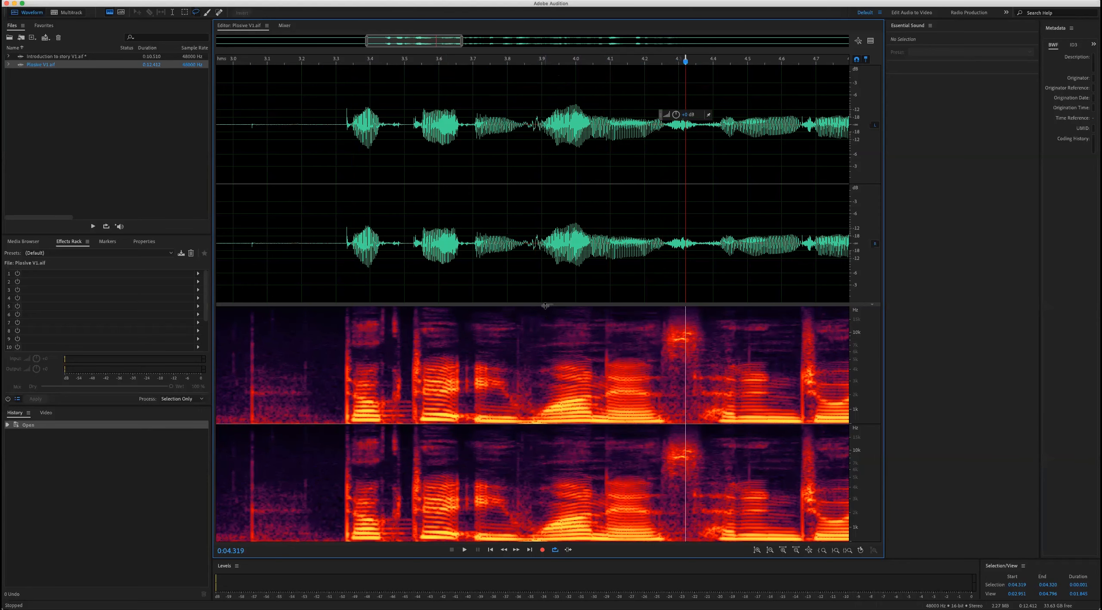
left_click_drag(548, 304, 548, 272)
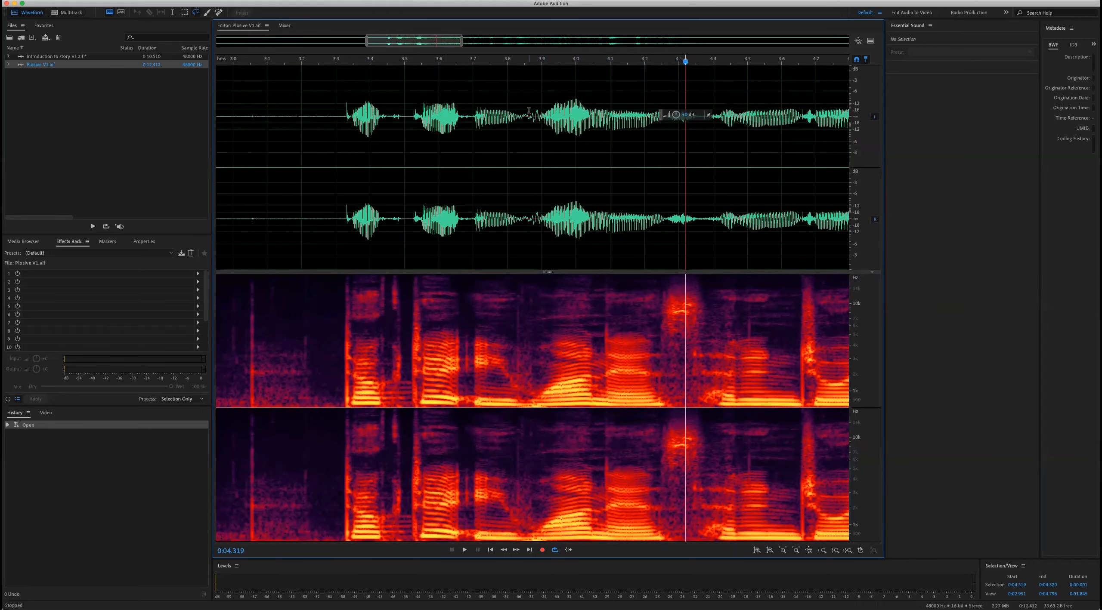
- Temporarily mark the plosive in the waveform from about 3.86 s to 3.90 s and lasso the area around it in the spectrogram
left_click_drag(529, 110, 541, 111)
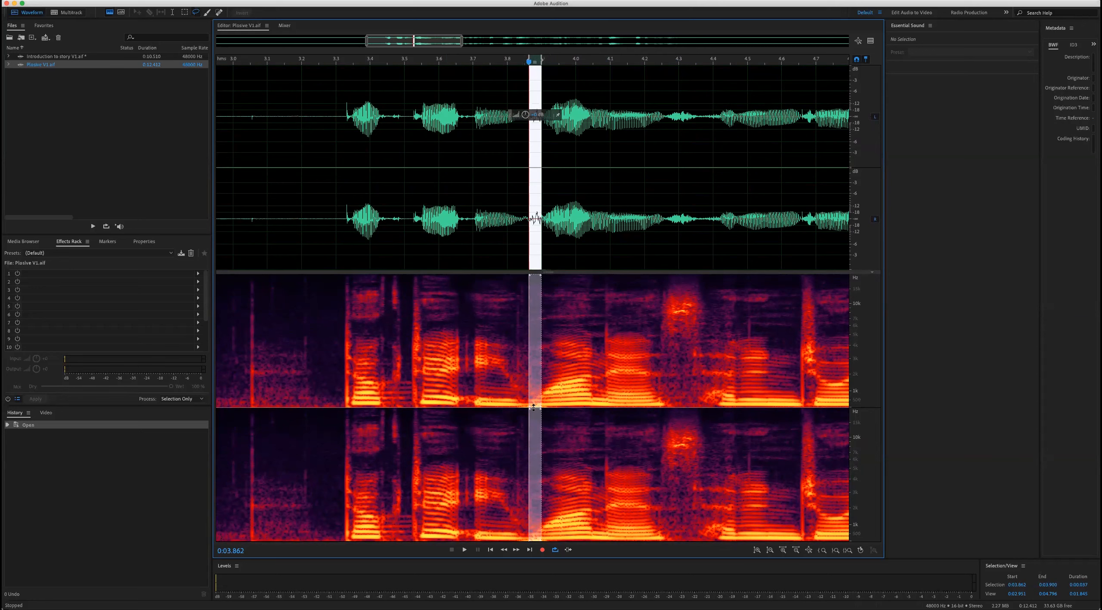
left_click(551, 329)
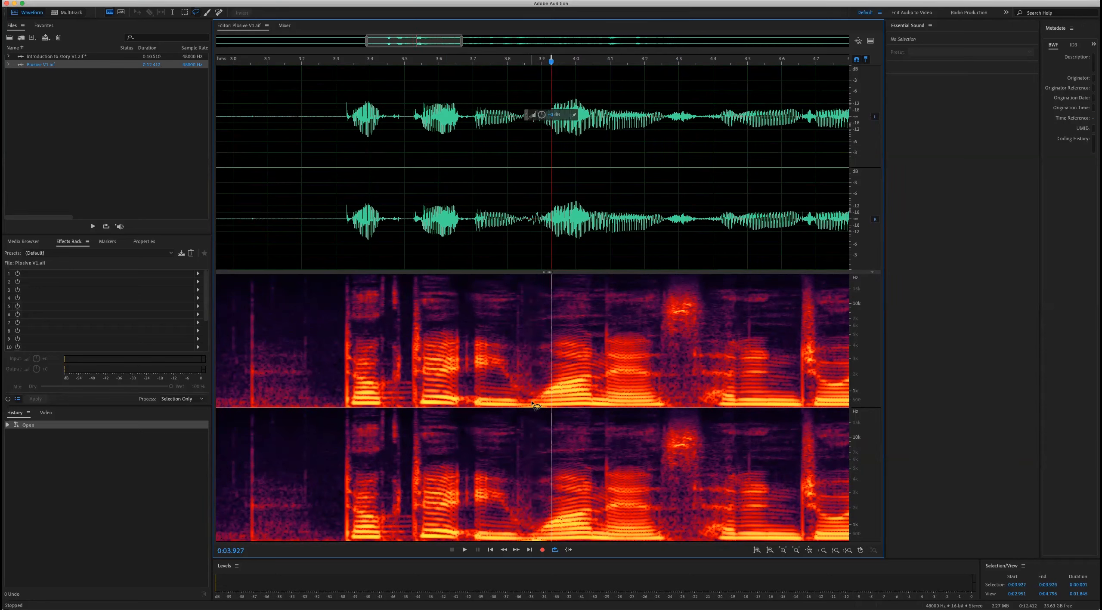
left_click_drag(540, 308, 535, 376)
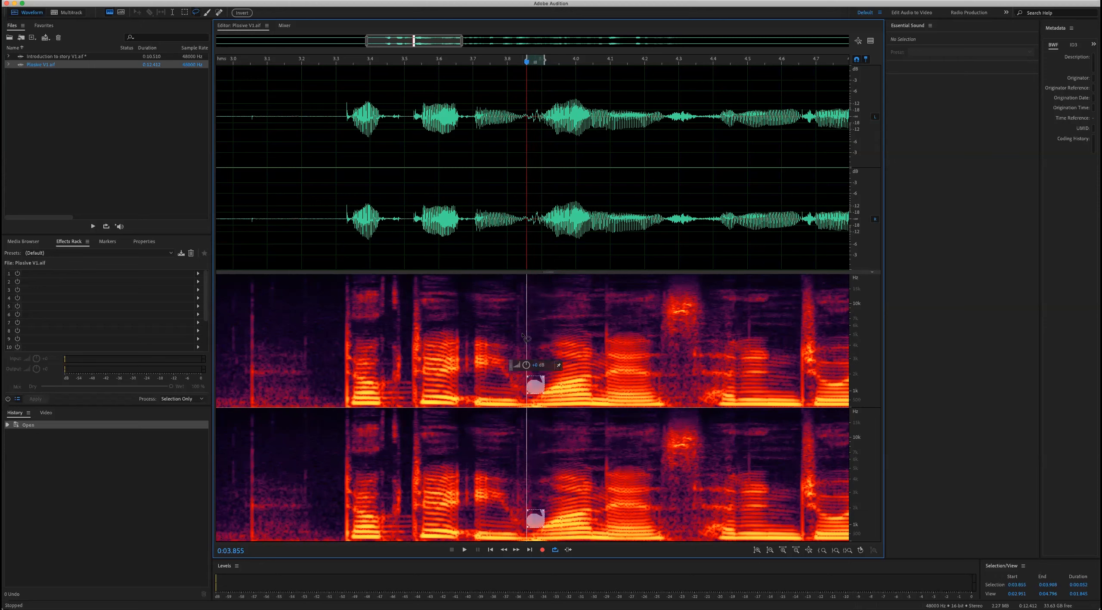
left_click(546, 324)
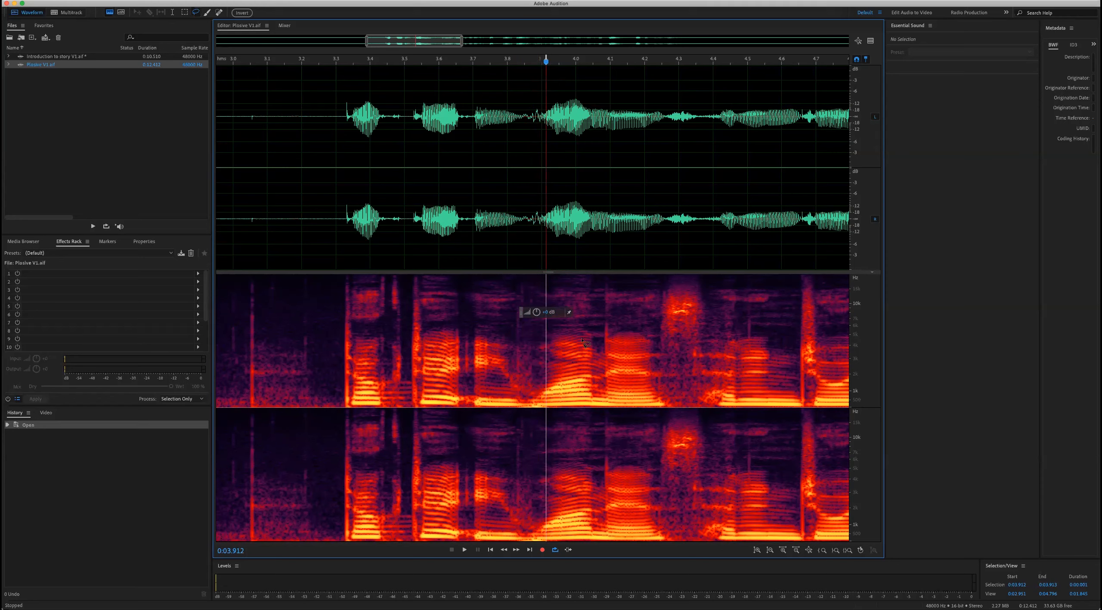
- Zoom in on the plosive and lasso-select its low-frequency energy in the spectrogram from about 3.85 s to 3.92 s
scroll(532, 337, "up", 2)
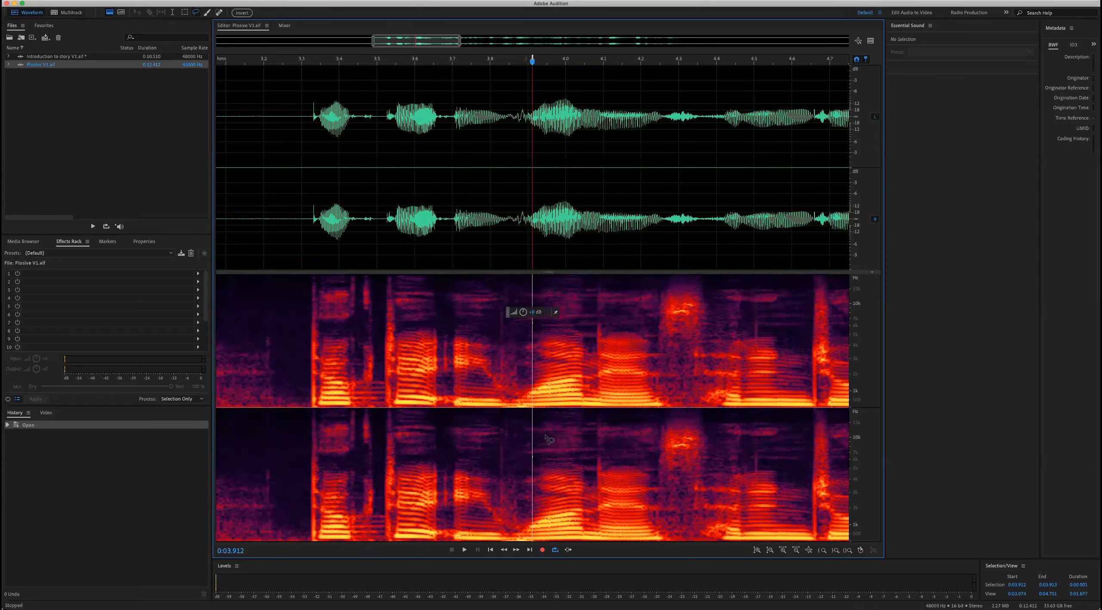
scroll(532, 337, "up", 2)
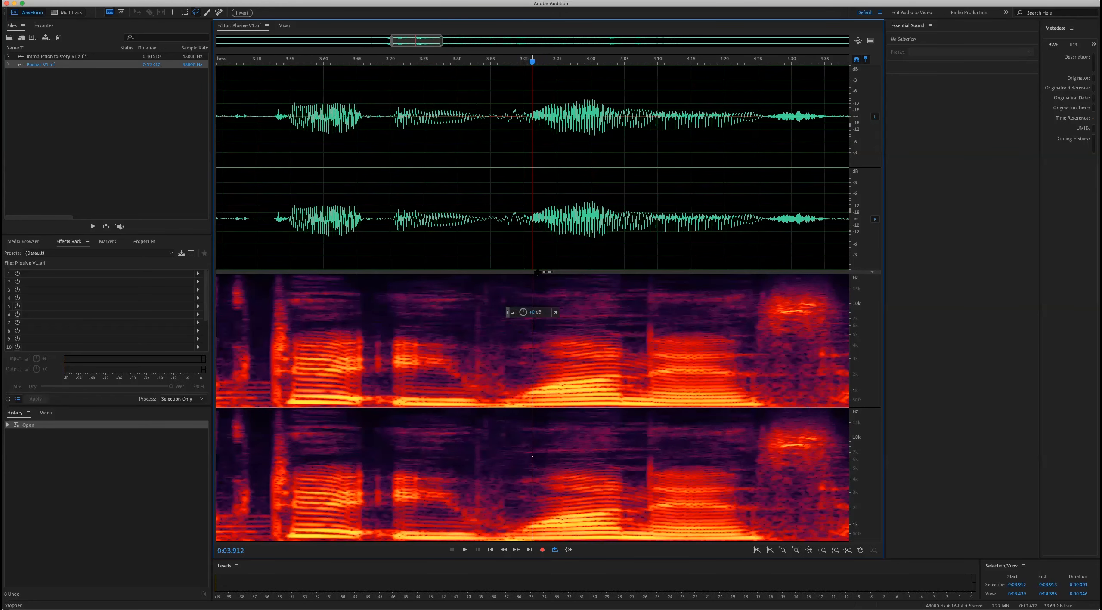
left_click_drag(546, 272, 546, 237)
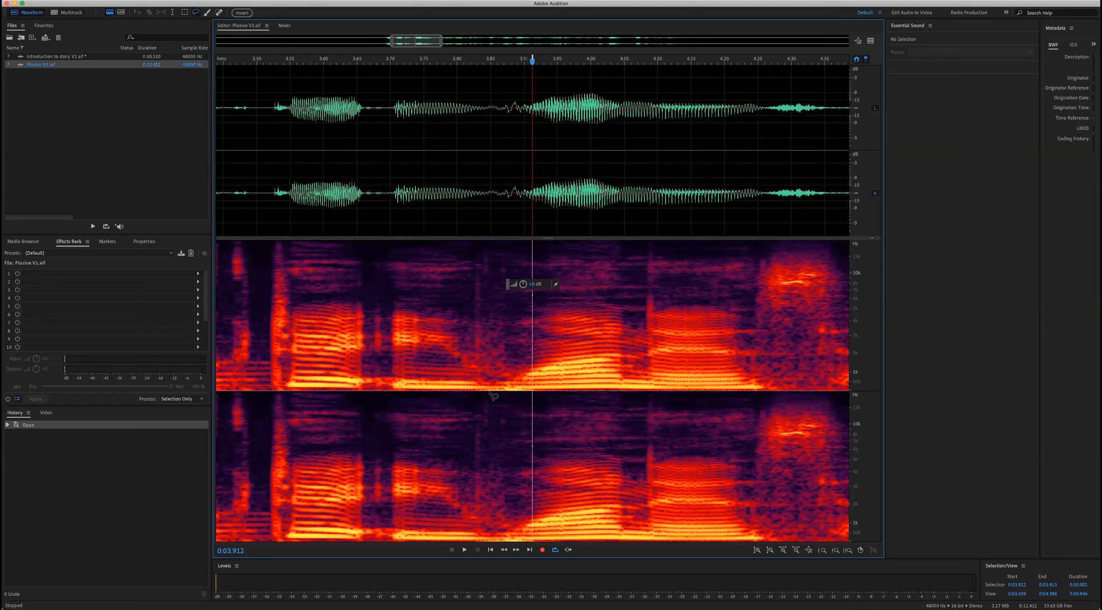
left_click_drag(493, 392, 532, 393)
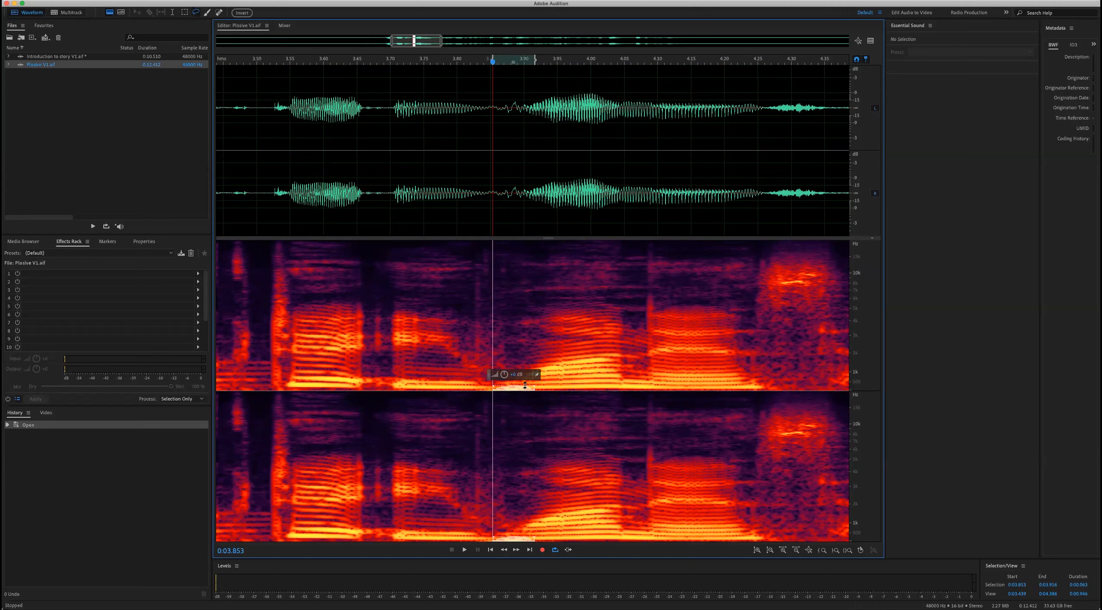
- Boost the selected low-frequency area of the plosive by 15 dB
left_click(513, 375)
type("15")
key("Return")
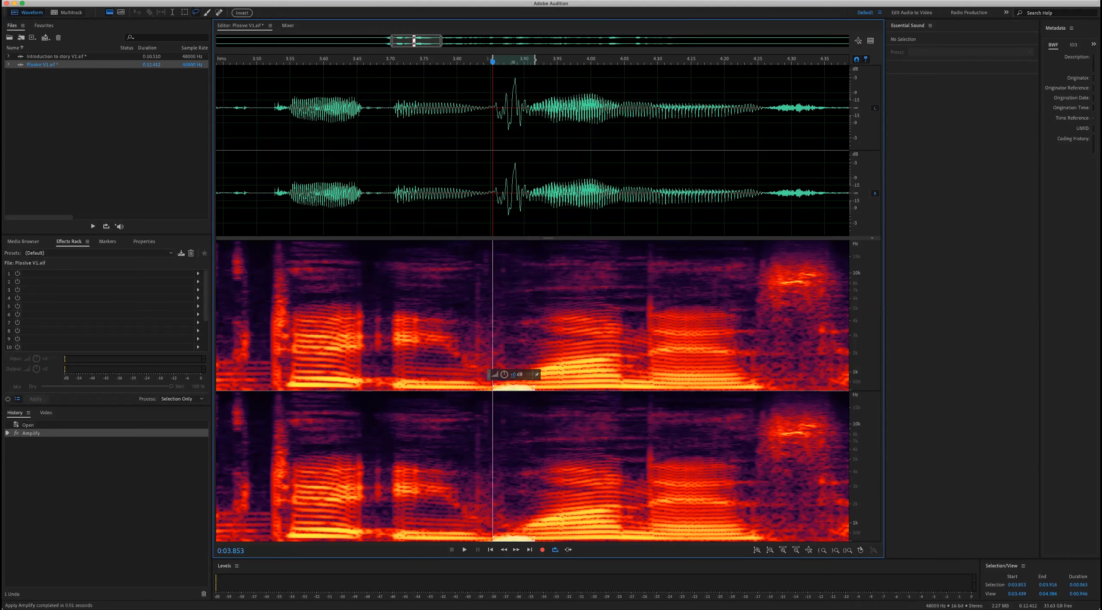
- Zoom out and play the boosted plosive from about 3.3 s to hear the exaggerated effect
left_click(290, 152)
key("minus")
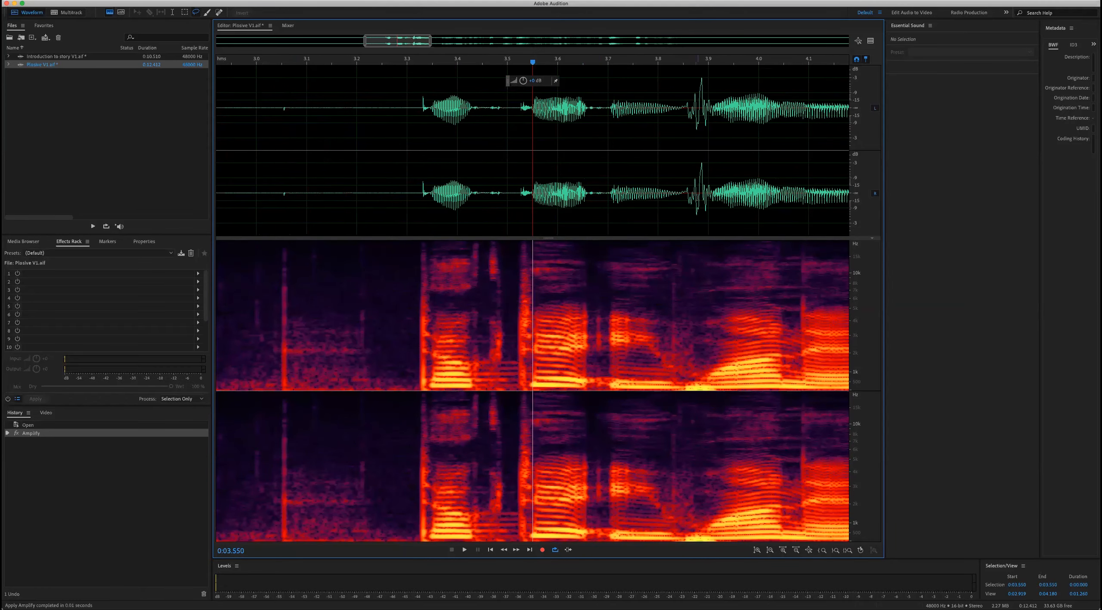
key("minus")
key("minus")
key("minus")
left_click(480, 173)
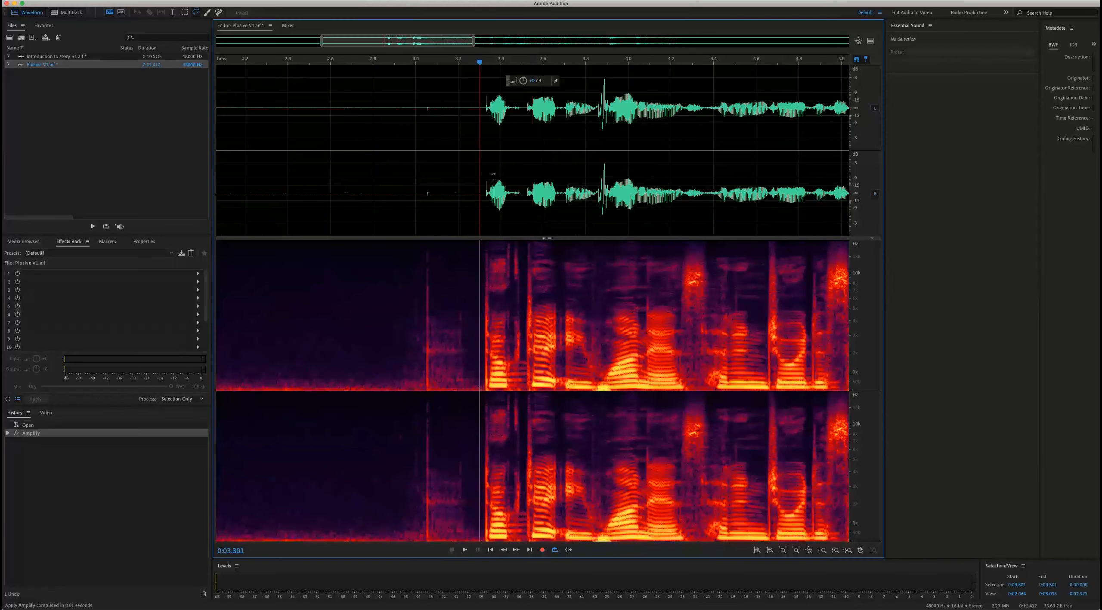
key("space")
key("space")
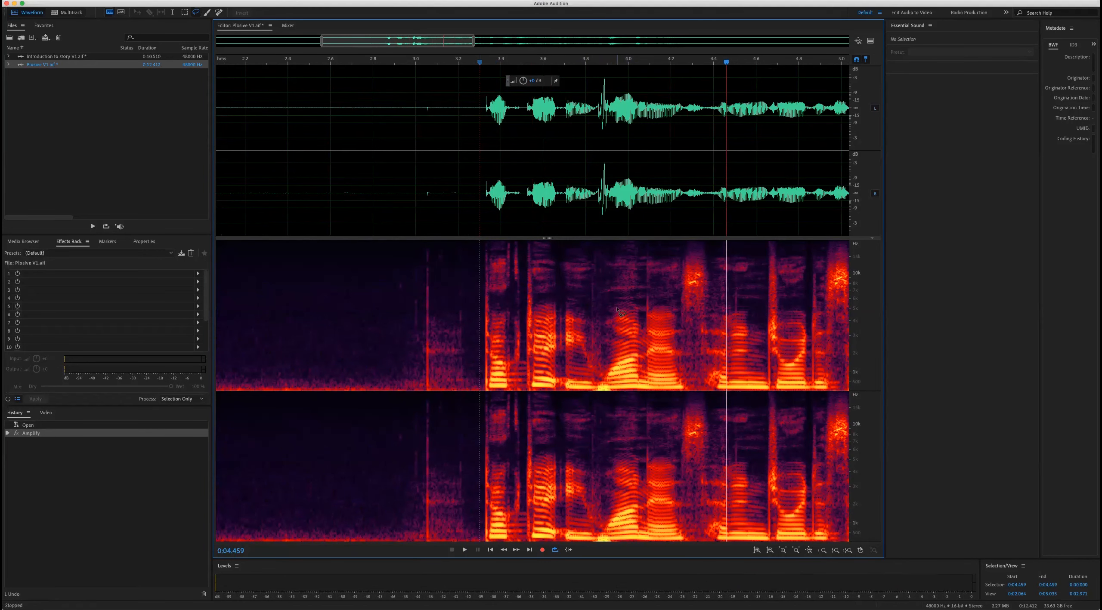
- Zoom back in on the plosive at about 3.89 s and undo its amplification
left_click(605, 114)
key("=")
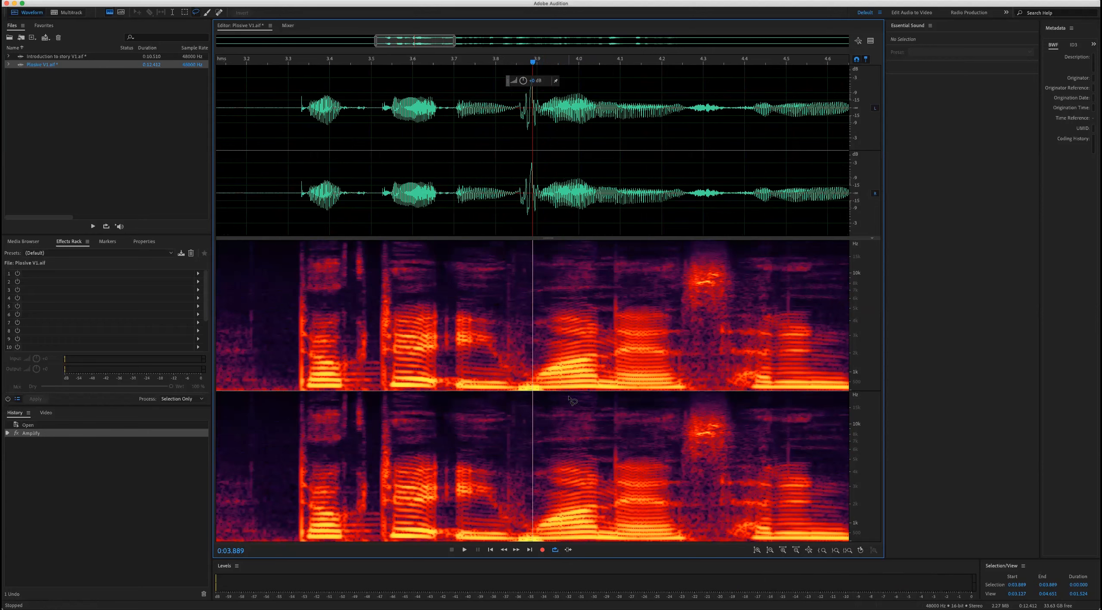
key("super+z")
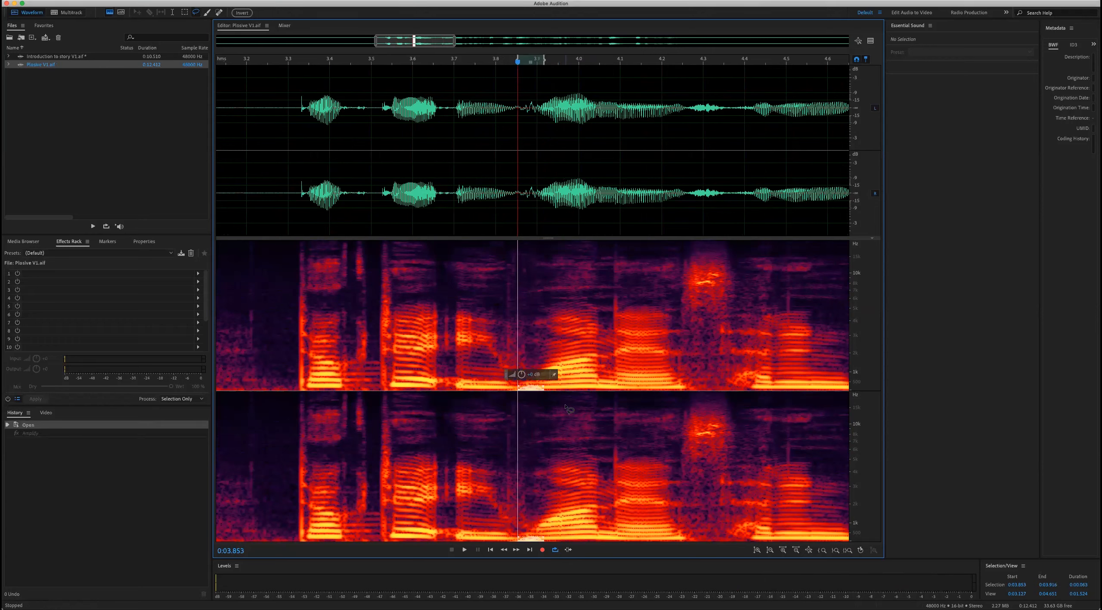
- Lasso-select the plosive's low-frequency energy from about 3.85 s to 3.92 s and lower its level
left_click(537, 377)
mouse_move(518, 393)
left_mouse_down()
mouse_move(545, 393)
mouse_move(523, 397)
left_mouse_up()
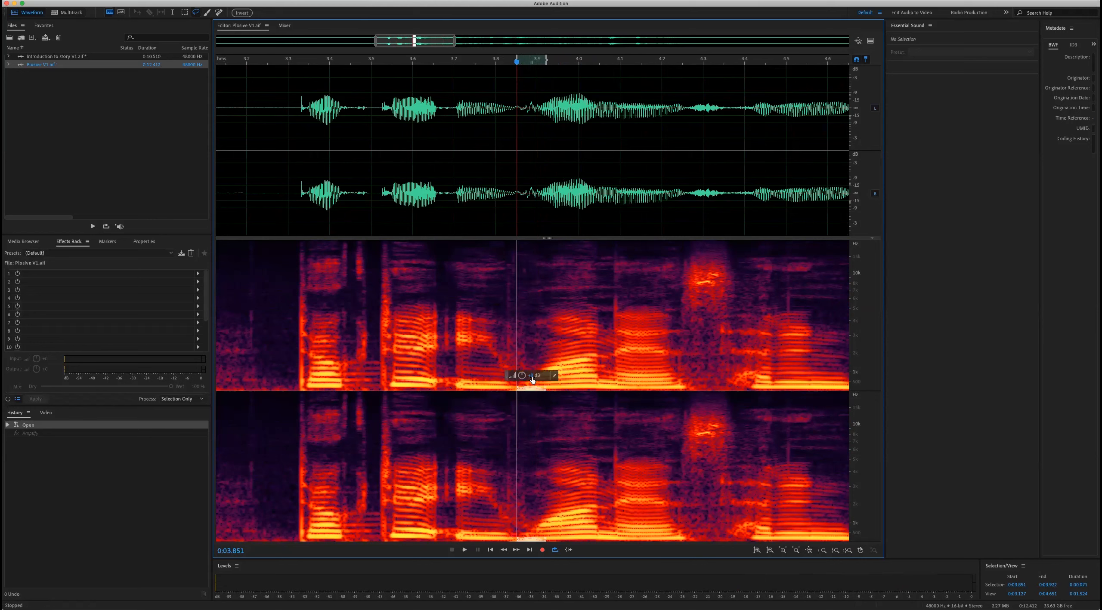
left_click(532, 377)
type("-1")
key("Return")
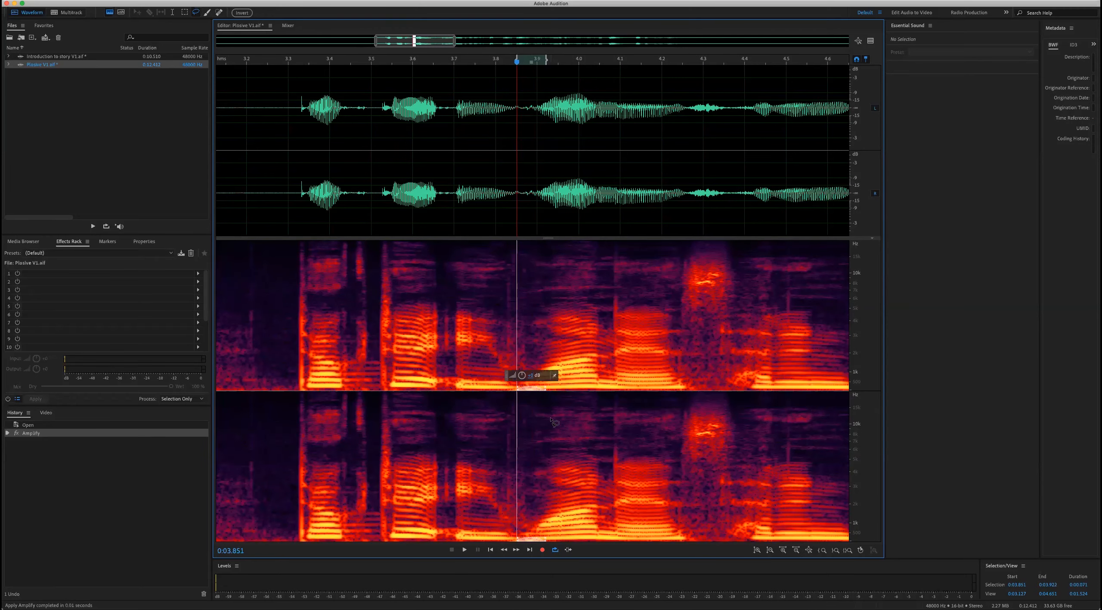
- Play the edited passage twice from about 3.3 s to check the reduced plosive
left_click(295, 134)
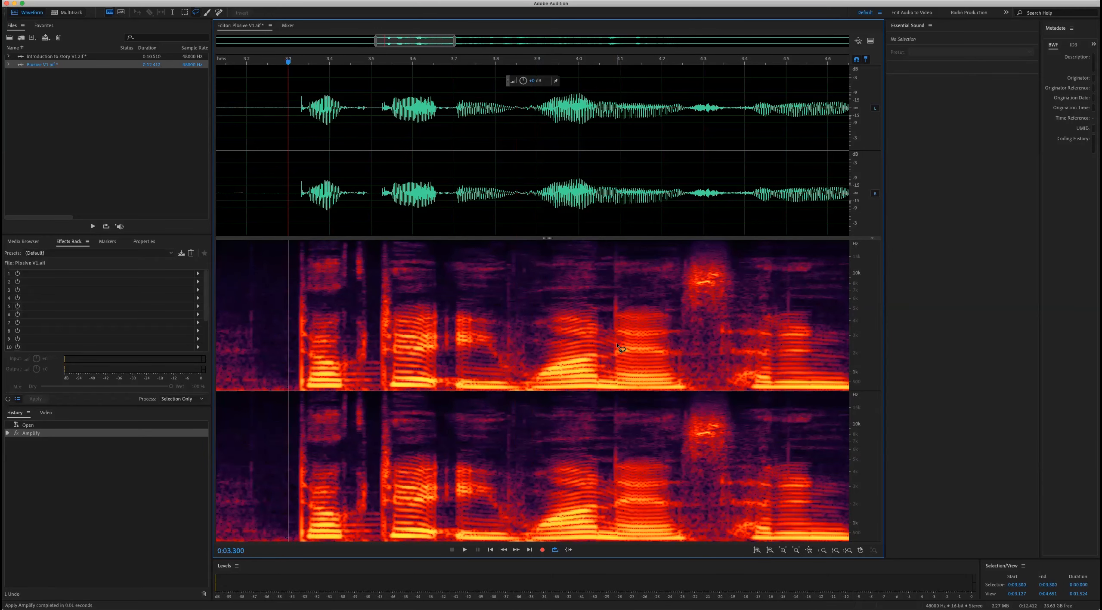
key("space")
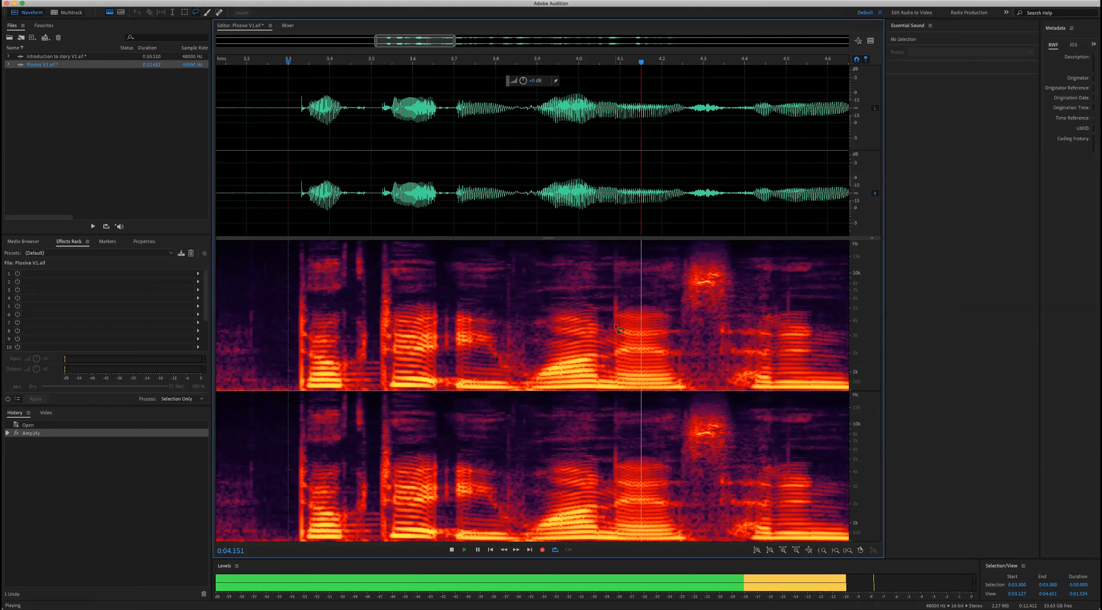
key("space")
left_click(283, 178)
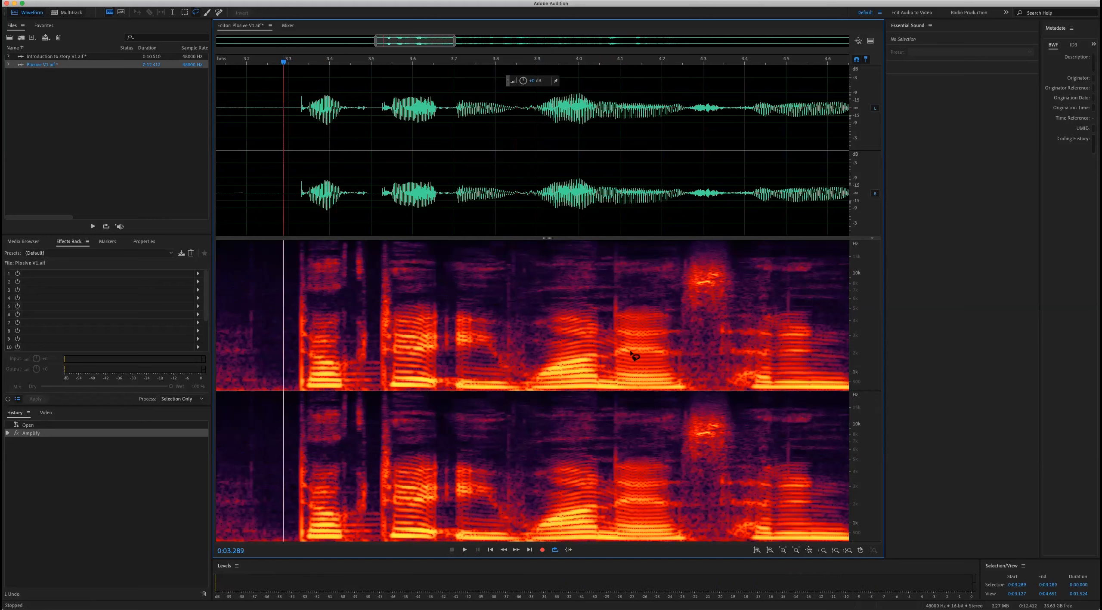
key("space")
key("space")
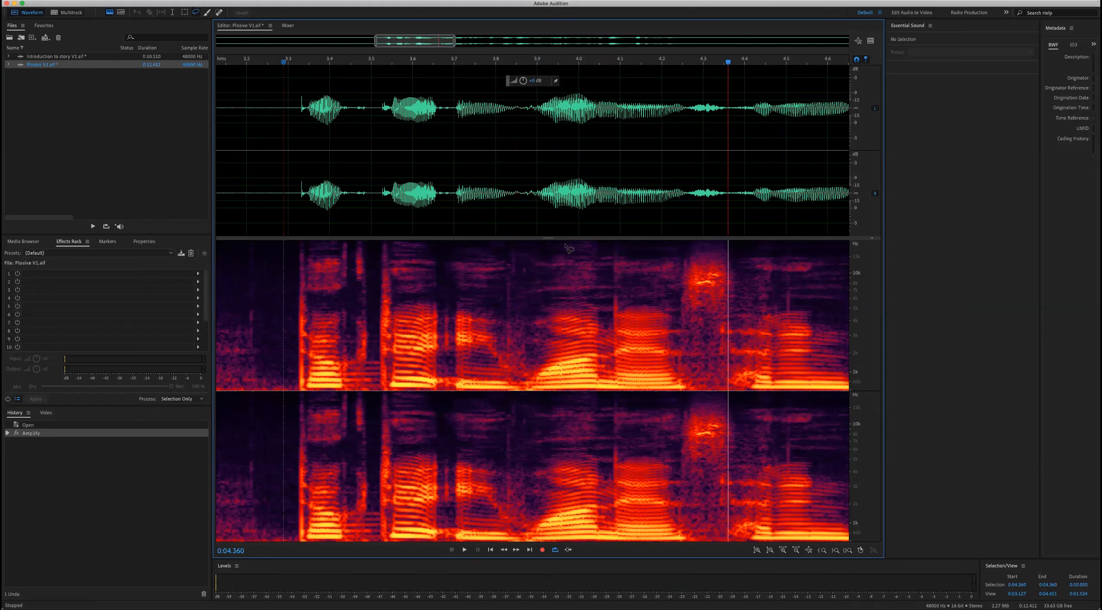
- Lasso-select a small low-frequency patch of the plosive from about 3.87 s to 3.89 s and boost it by 10 dB
scroll(546, 326, "right", 1)
left_click_drag(524, 390, 529, 397)
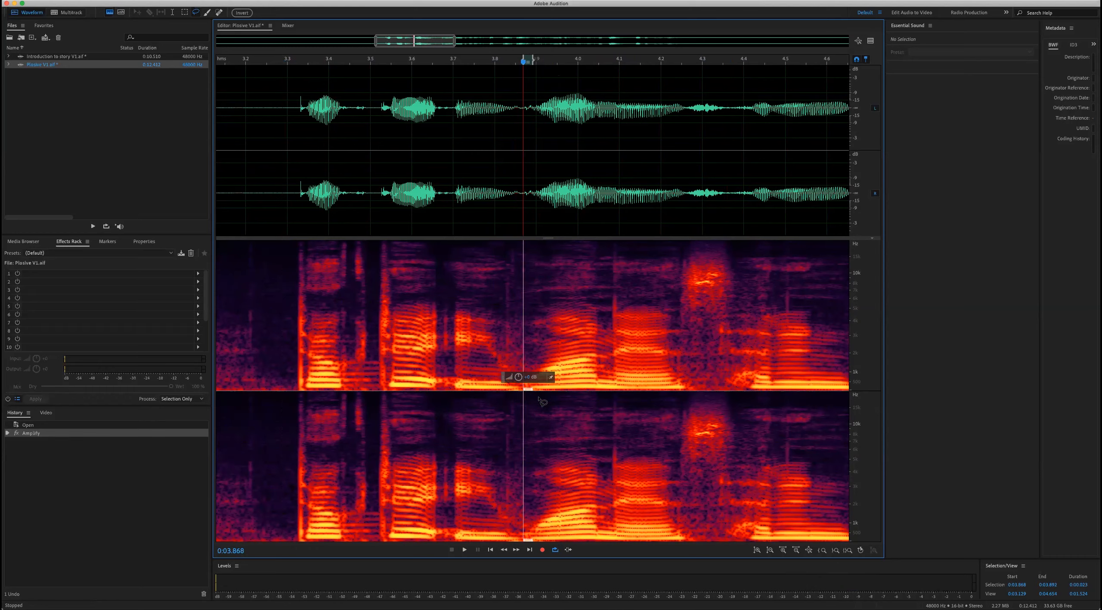
type("10")
key("Return")
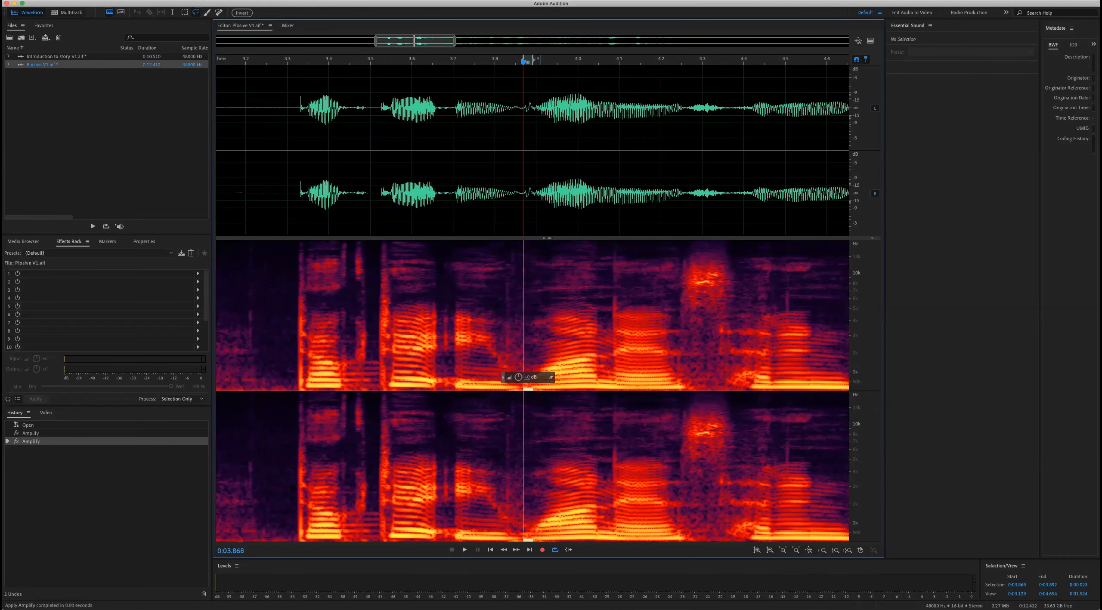
- Clear the selection and play from about 3.26 s to hear the boosted patch
left_click(587, 297)
left_click(270, 62)
key("space")
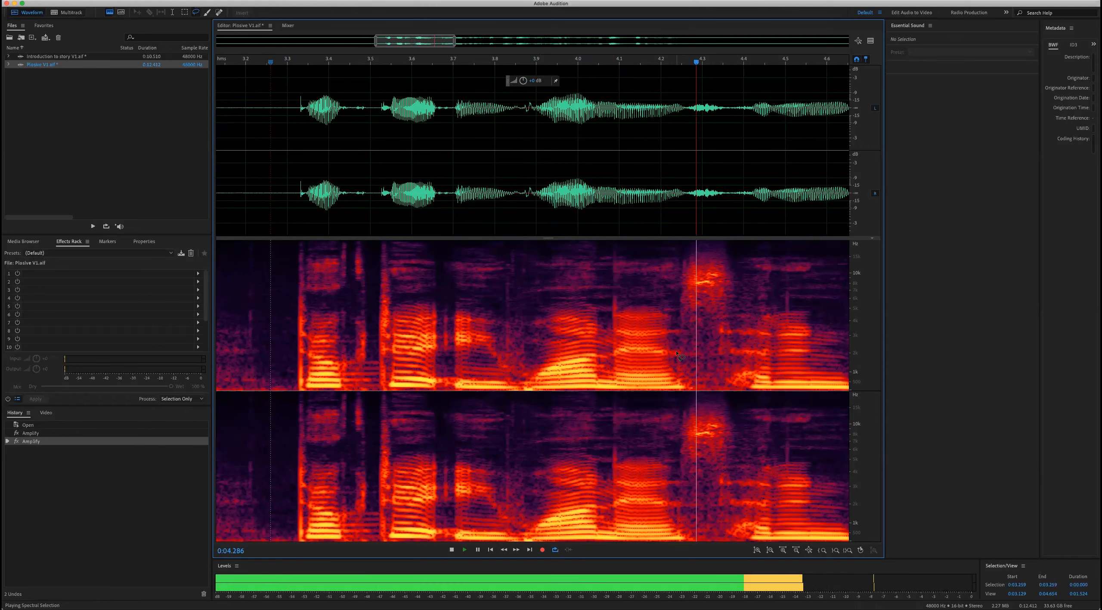
key("space")
- Lasso-select the plosive's low frequencies from about 3.84 s to 3.91 s, reduce them by 15 dB and clear the selection
left_click_drag(510, 391, 538, 389)
left_click_drag(534, 395, 519, 397)
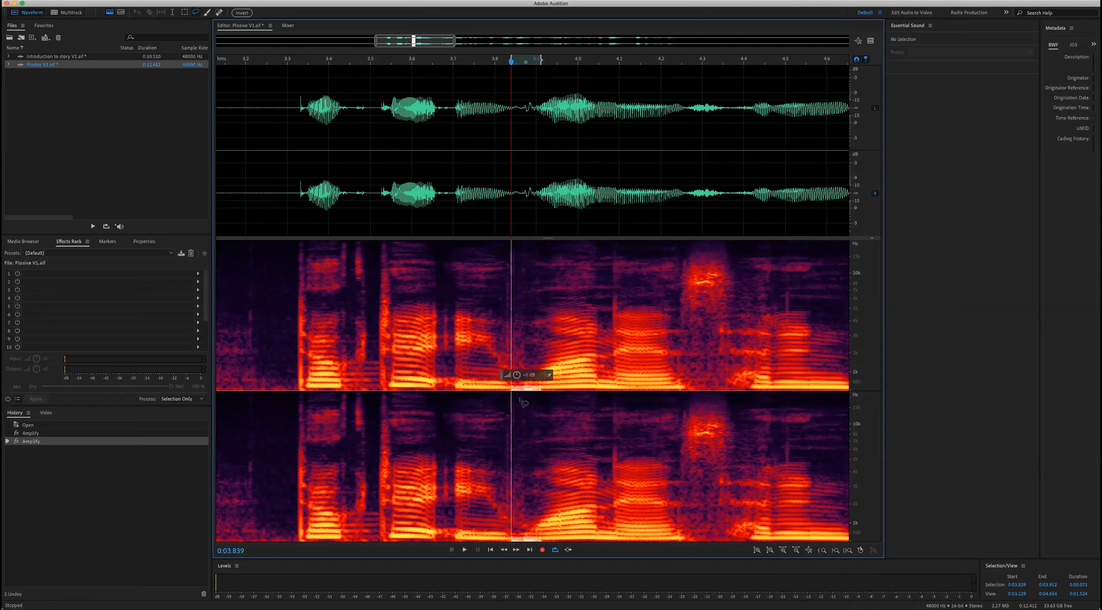
left_click(529, 376)
type("-15")
key("Return")
left_click(552, 316)
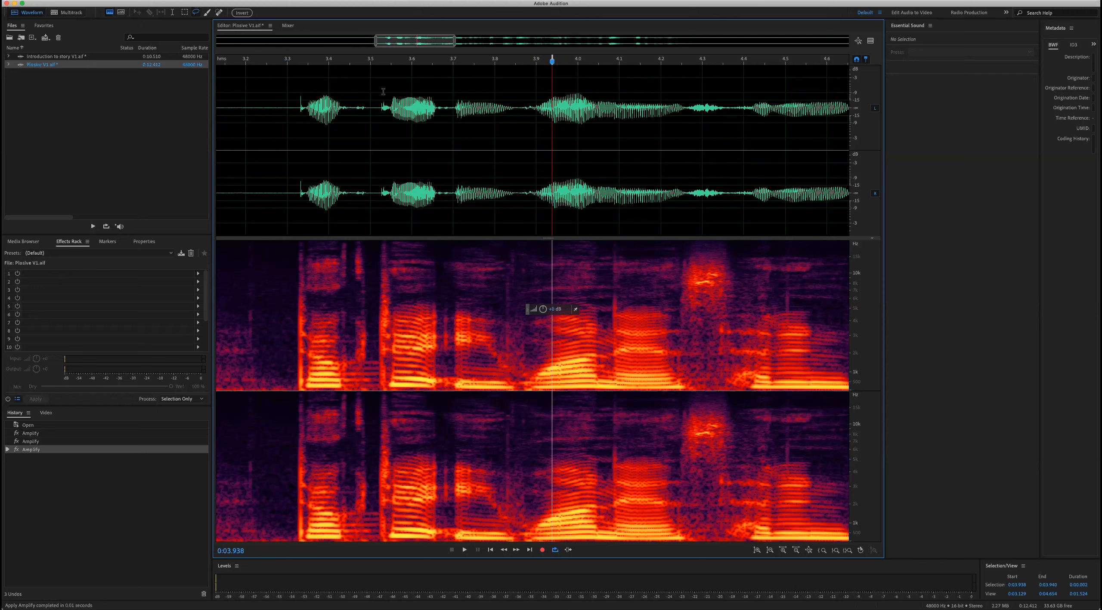
- Play the passage from just before the speech twice to check the 15 dB plosive reduction
left_click(273, 120)
key("space")
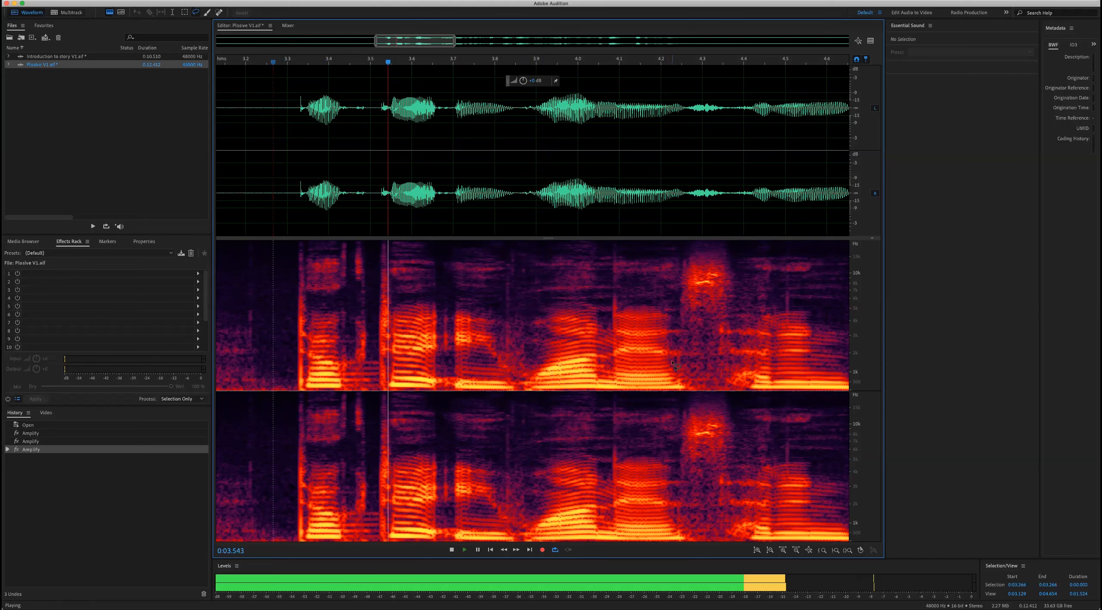
key("space")
left_click(260, 165)
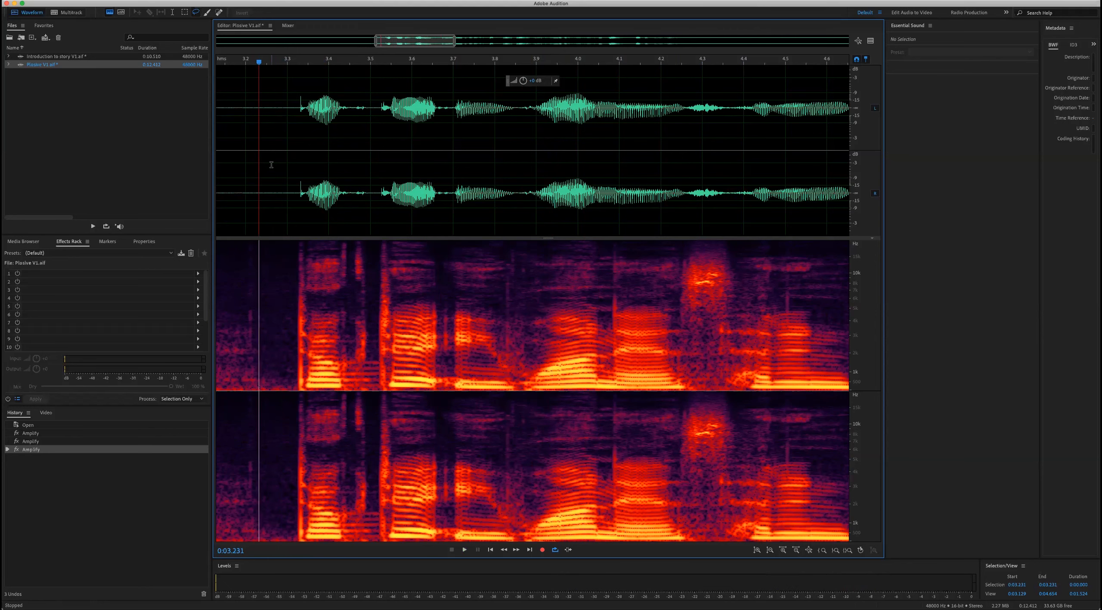
key("space")
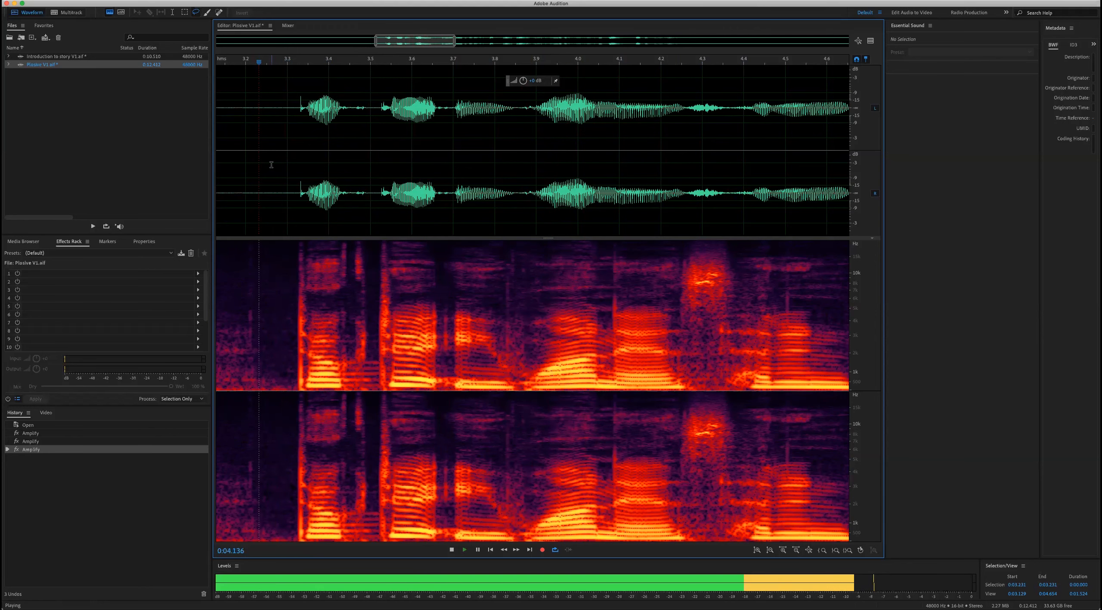
key("space")
- Zoom out to show more of the recording and replay the opening words from about 3.2 s
key("minus")
key("minus")
key("minus")
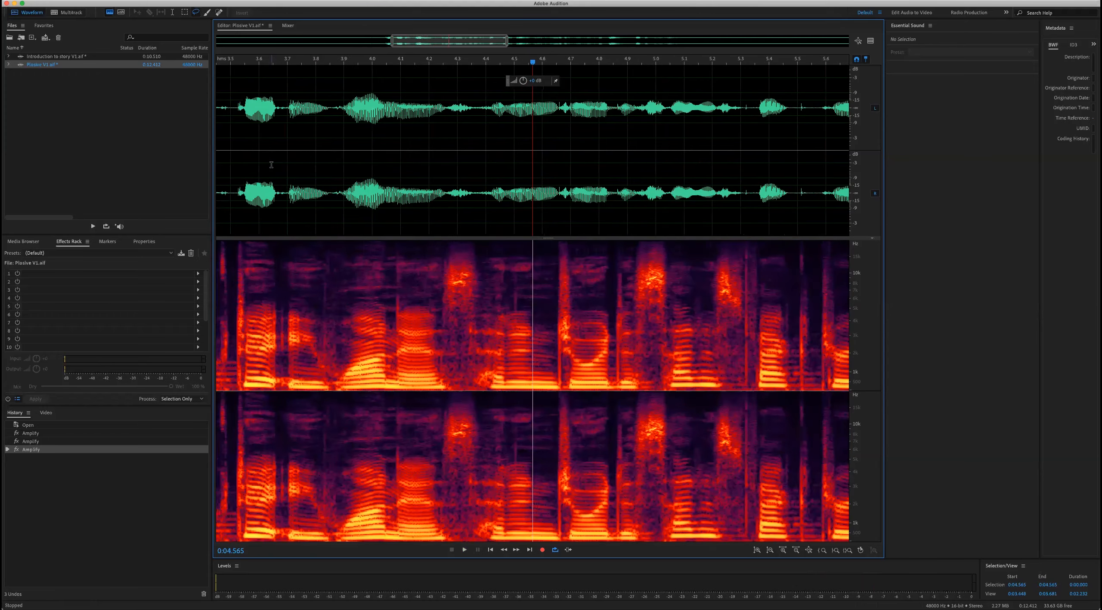
scroll(272, 165, "down", 1)
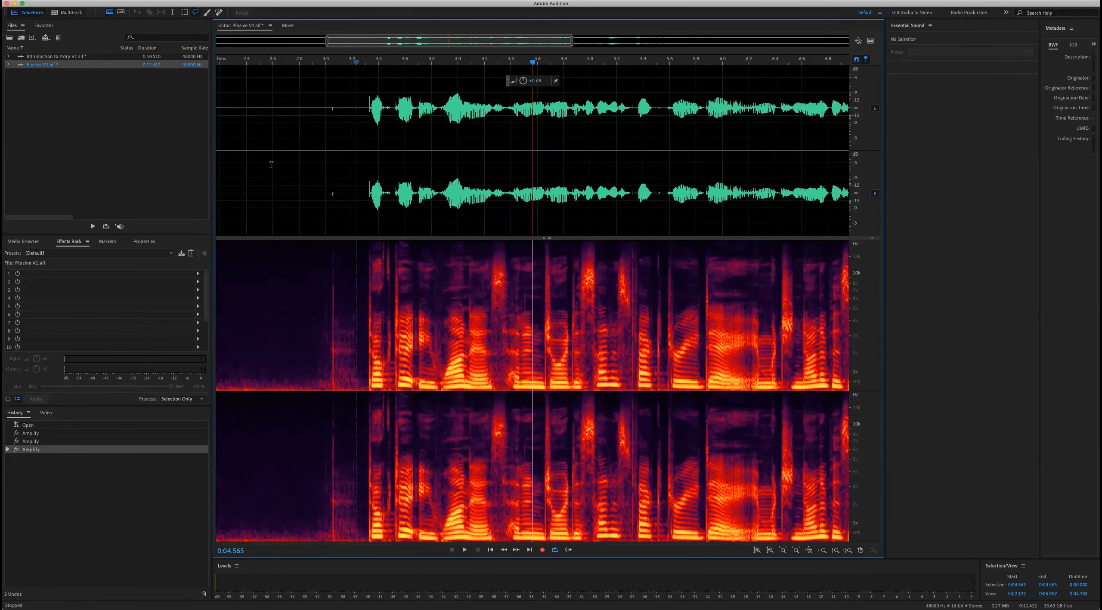
left_click(356, 181)
key("space")
key("space")
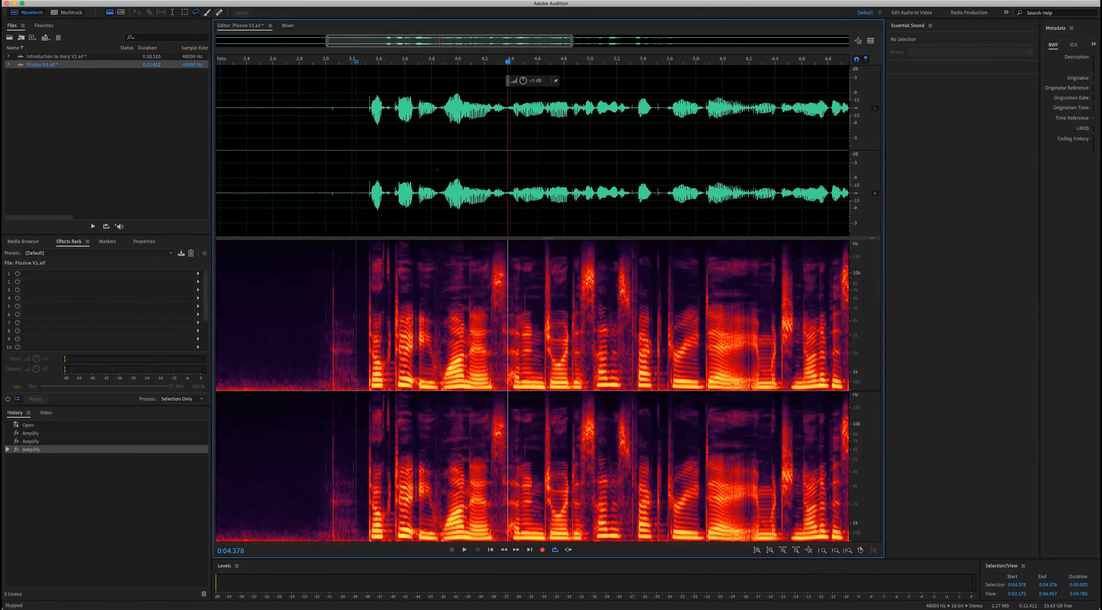
- Try lasso selections on other parts of the spectrogram, including about 6.18 s to 6.33 s, and clear them
scroll(550, 182, "left", 2)
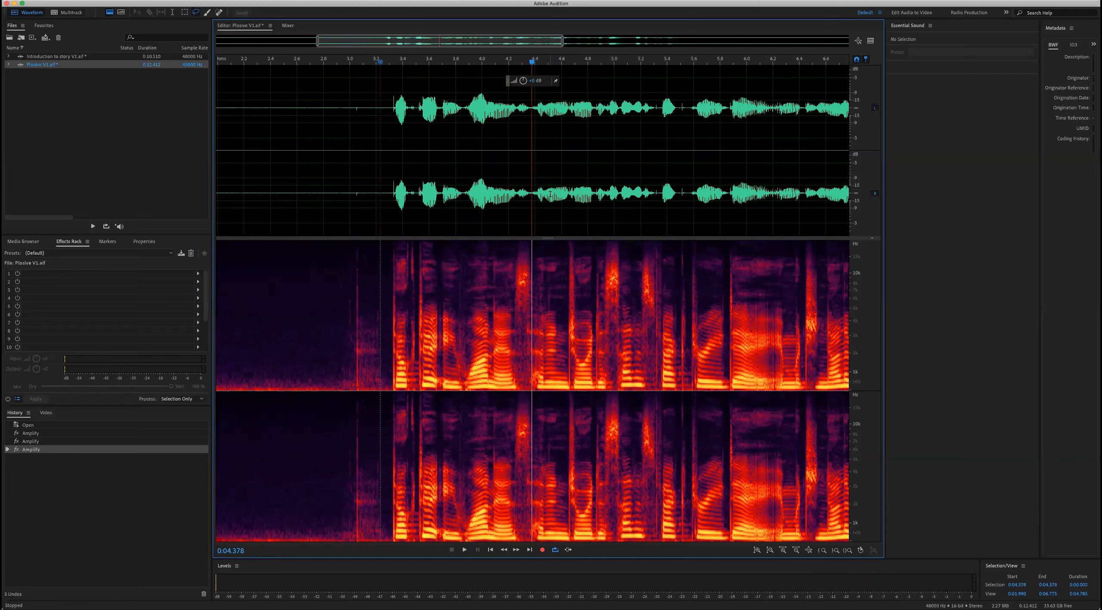
left_click_drag(602, 378, 603, 379)
mouse_move(724, 347)
left_mouse_down()
mouse_move(718, 355)
mouse_move(727, 348)
left_mouse_up()
mouse_move(774, 379)
left_mouse_down()
mouse_move(786, 380)
mouse_move(778, 386)
left_mouse_up()
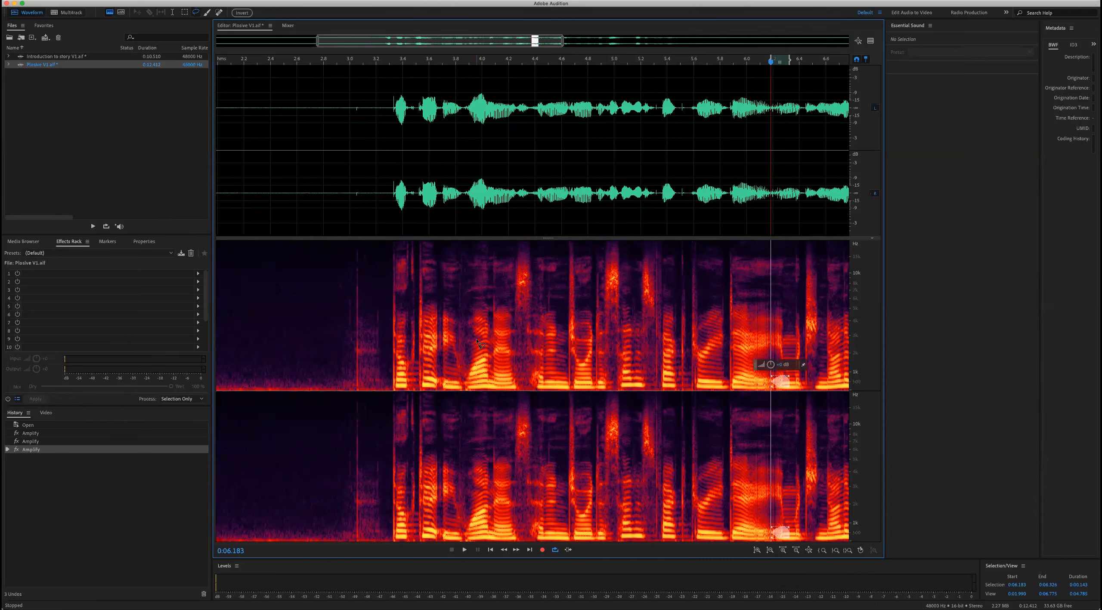
left_click_drag(475, 344, 491, 347)
left_click(512, 342)
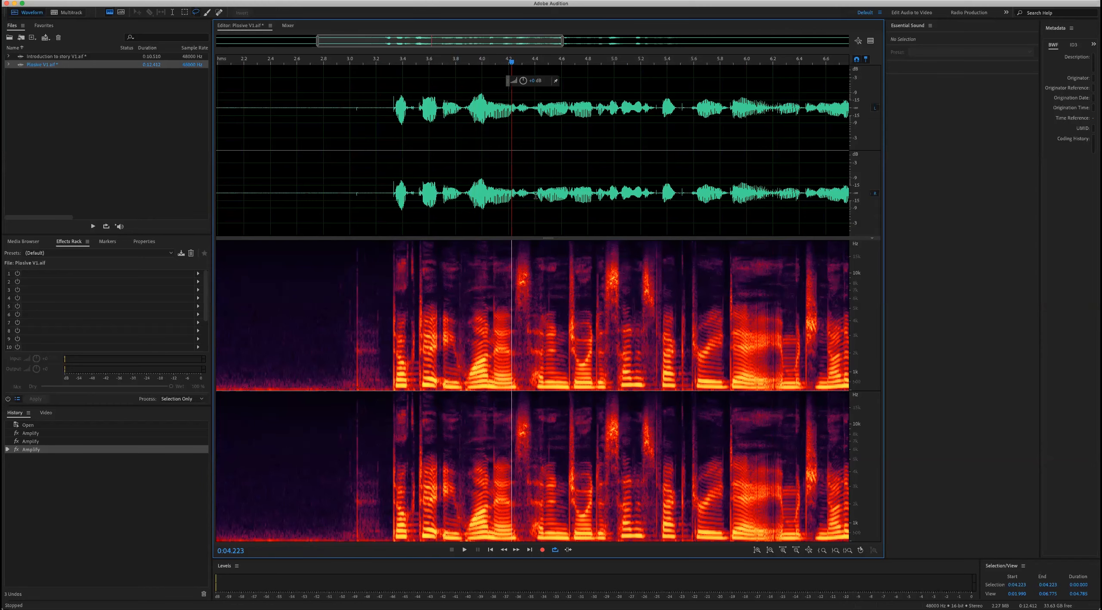
scroll(570, 189, "down", 6)
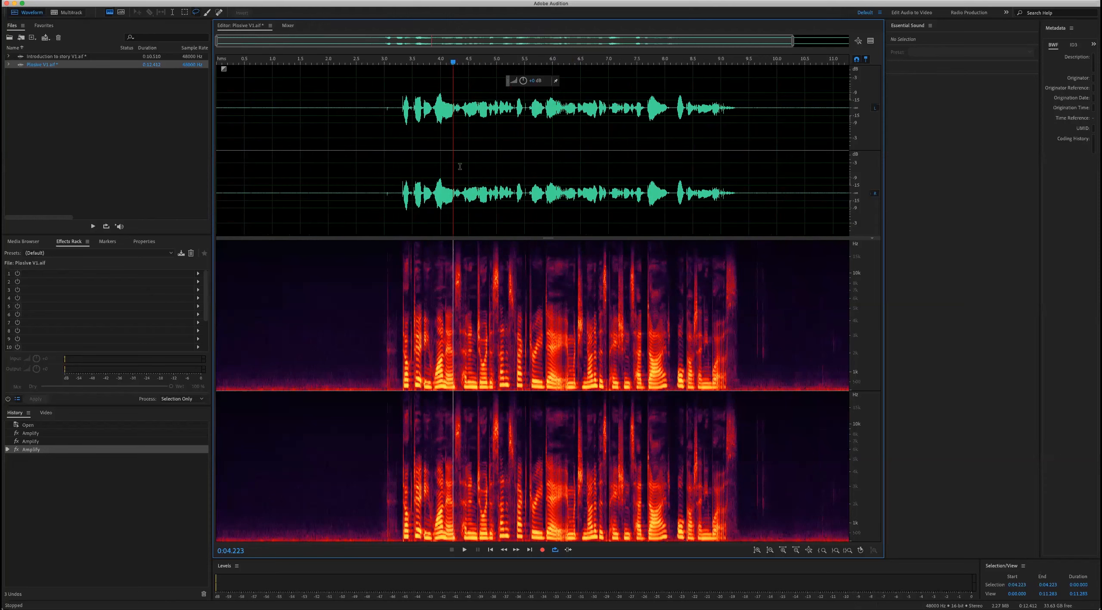
- Look at the available export options for the edited recording
left_click(82, 0)
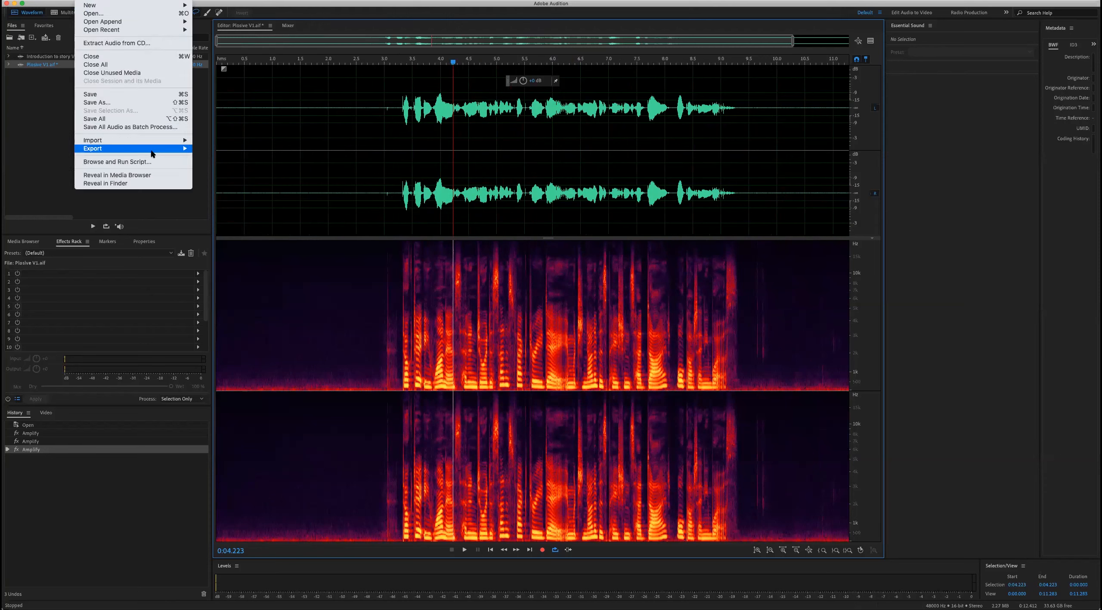
mouse_move(157, 150)
left_click(275, 150)
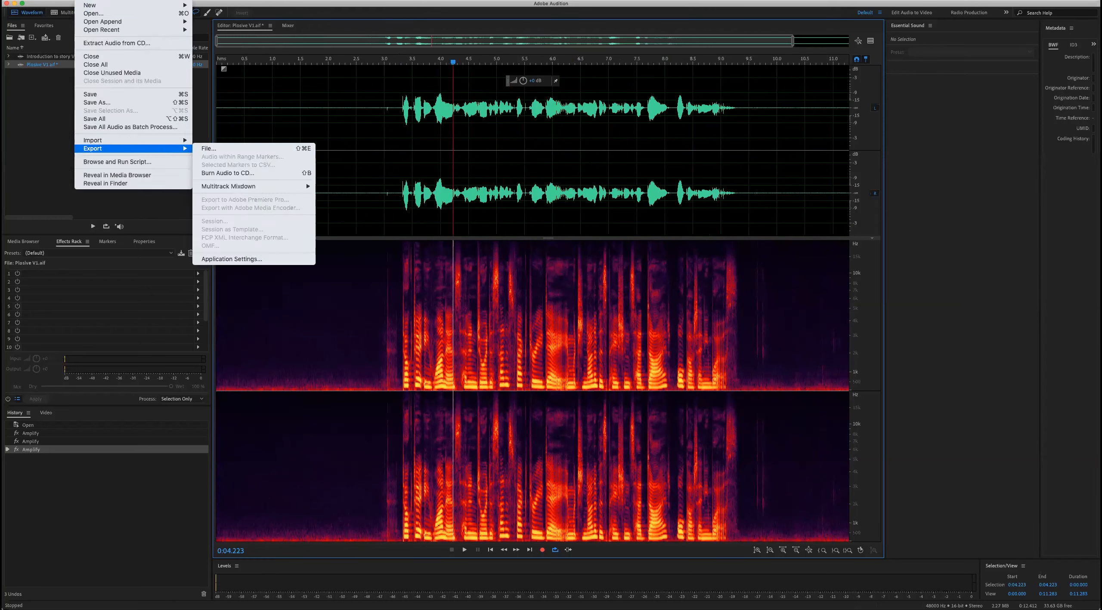
left_click(593, 263)
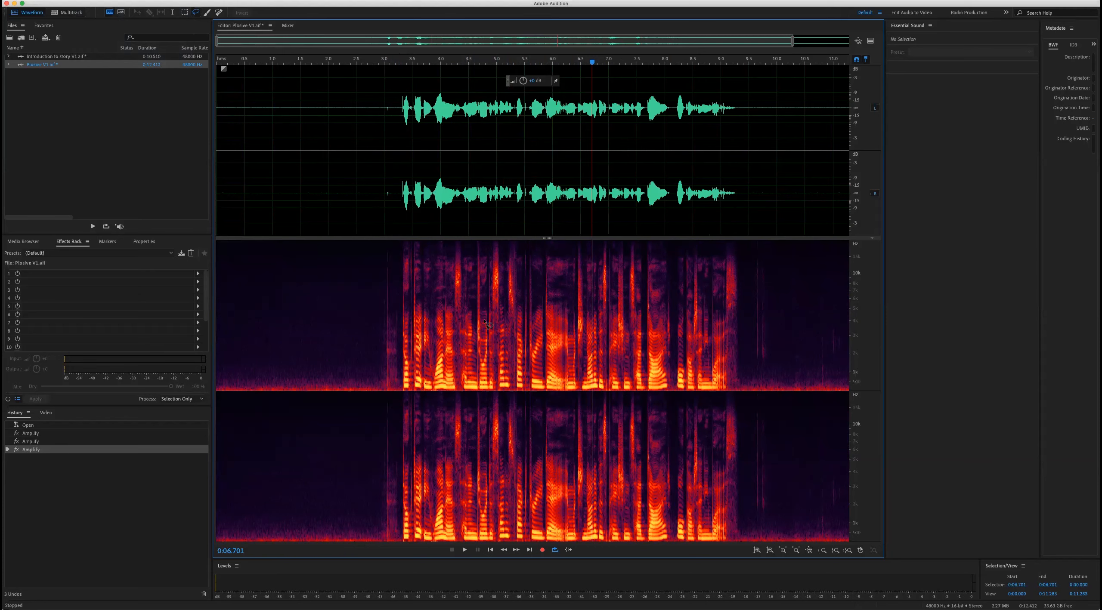
- Zoom in slightly on the recording and enlarge the waveform display relative to the spectrogram
left_click(452, 162)
scroll(469, 163, "up", 2)
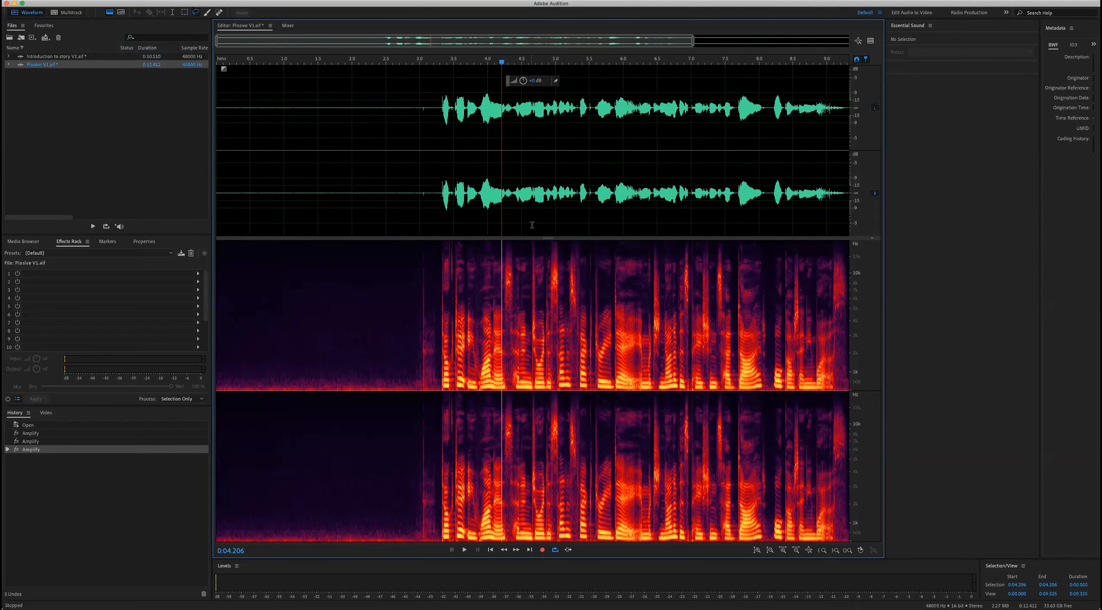
left_click_drag(549, 238, 544, 263)
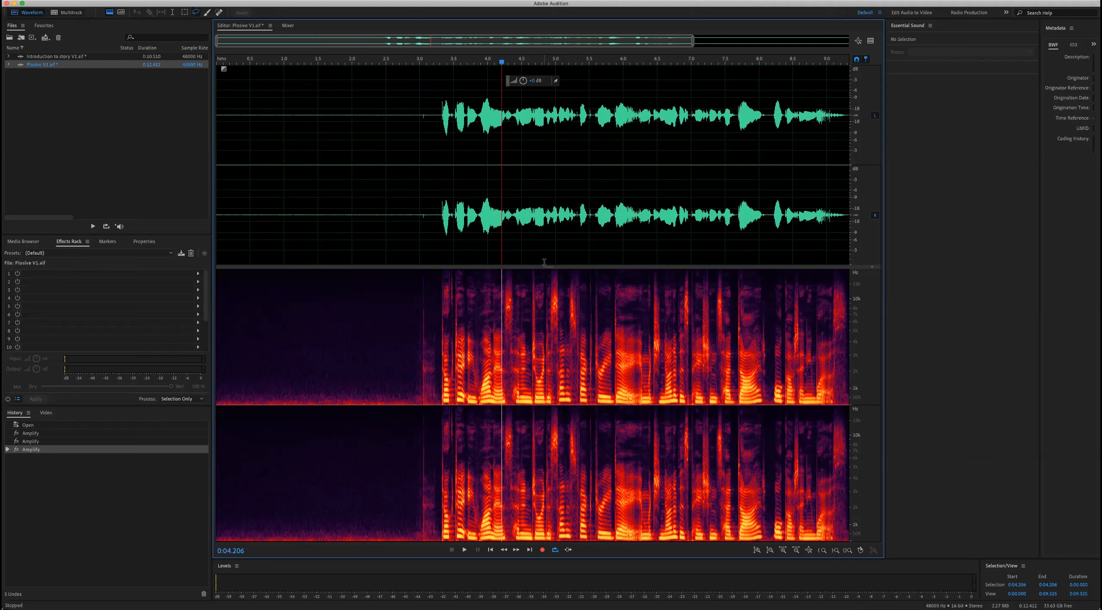
- Mark the quiet stretch before the speech, up to about 3.3 s, several times and clear each selection
left_click_drag(438, 202, 240, 202)
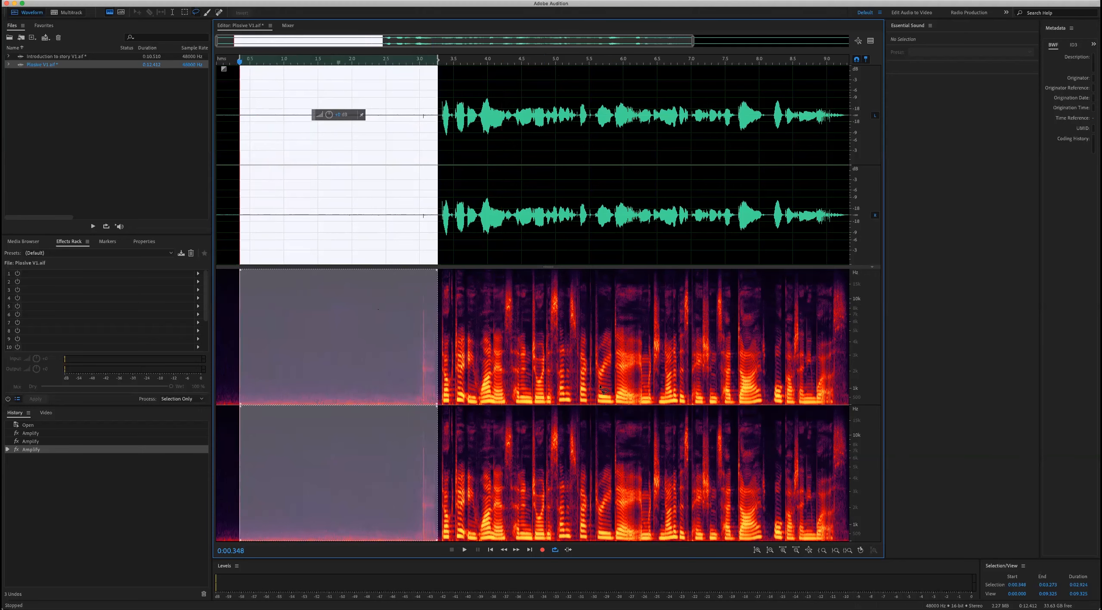
left_click(472, 175)
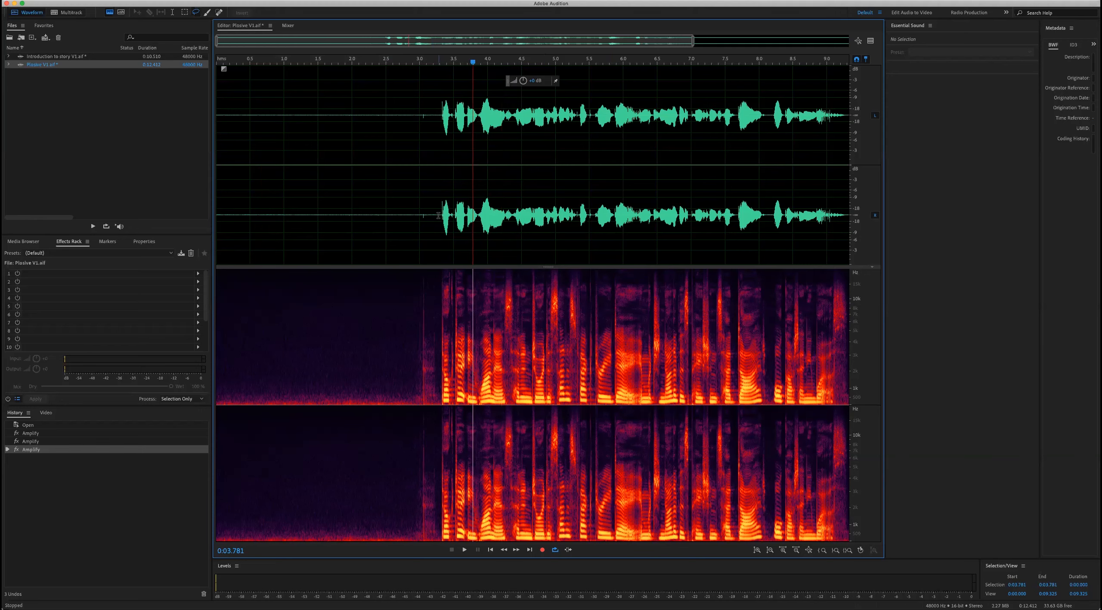
left_click_drag(439, 215, 264, 215)
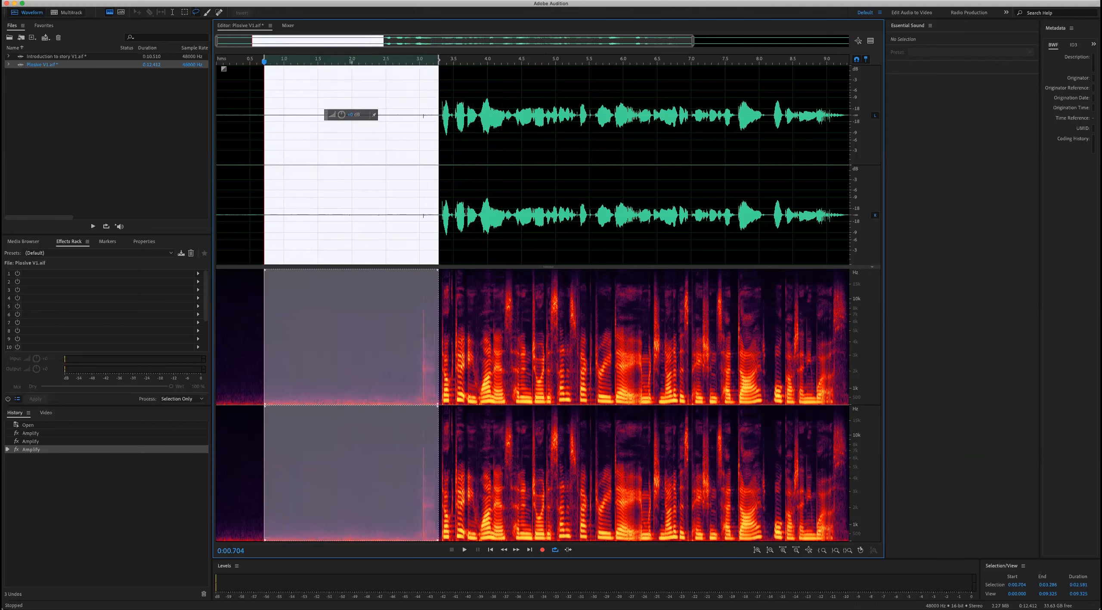
left_click(522, 183)
left_click_drag(436, 212, 261, 222)
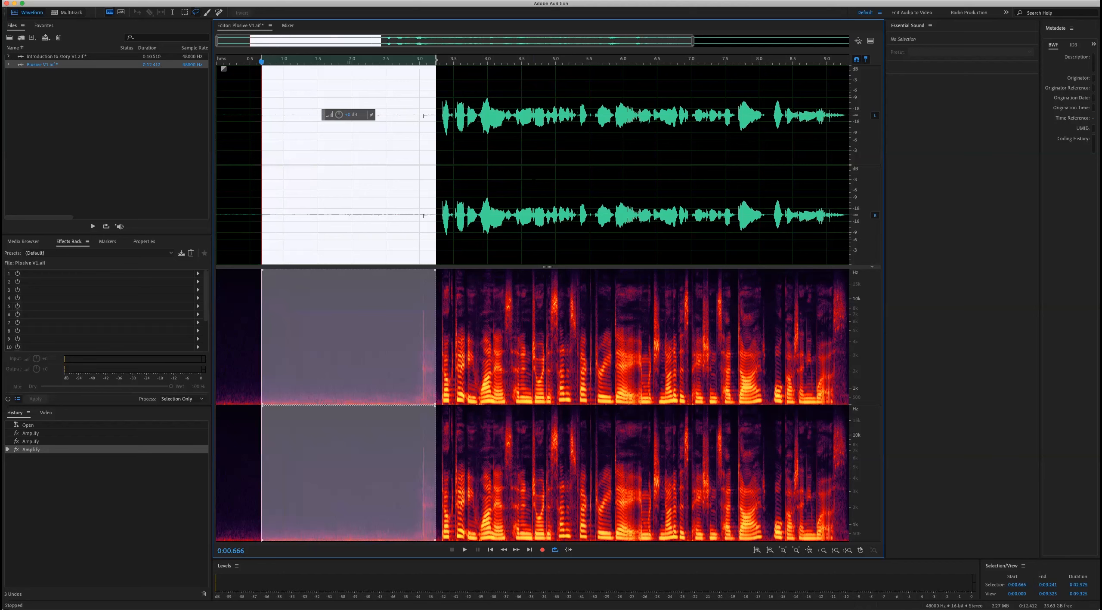
left_click(542, 182)
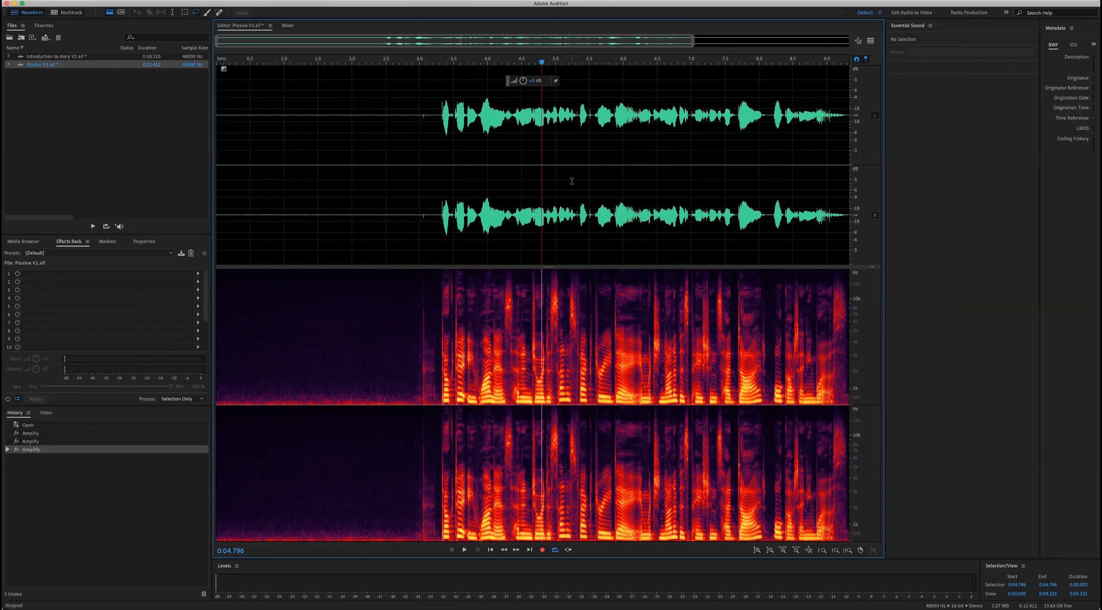
left_click(109, 64)
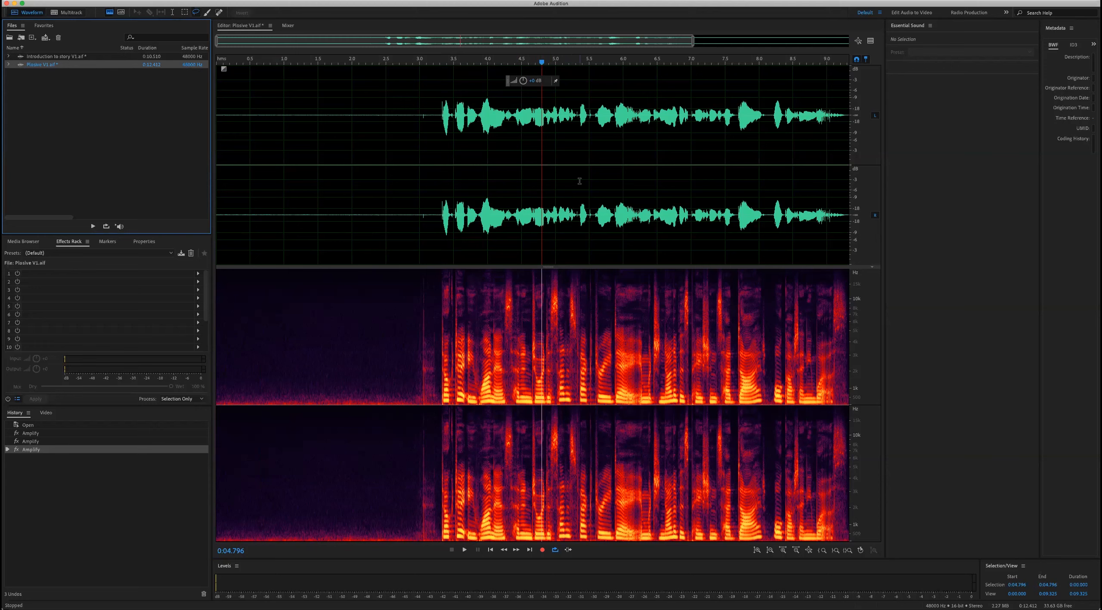
left_click_drag(436, 215, 340, 214)
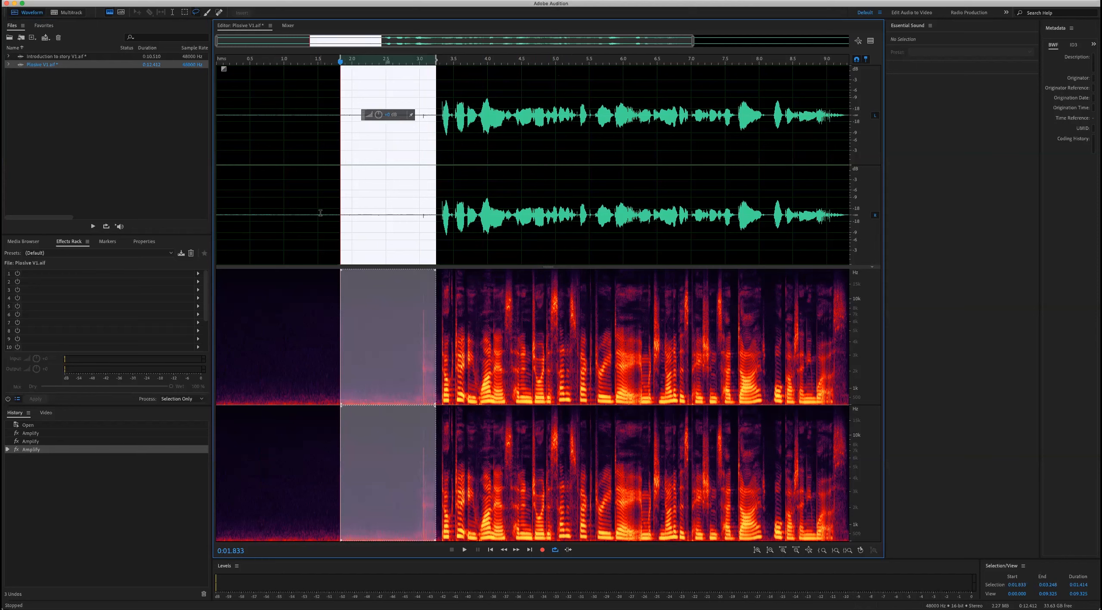
left_click(638, 249)
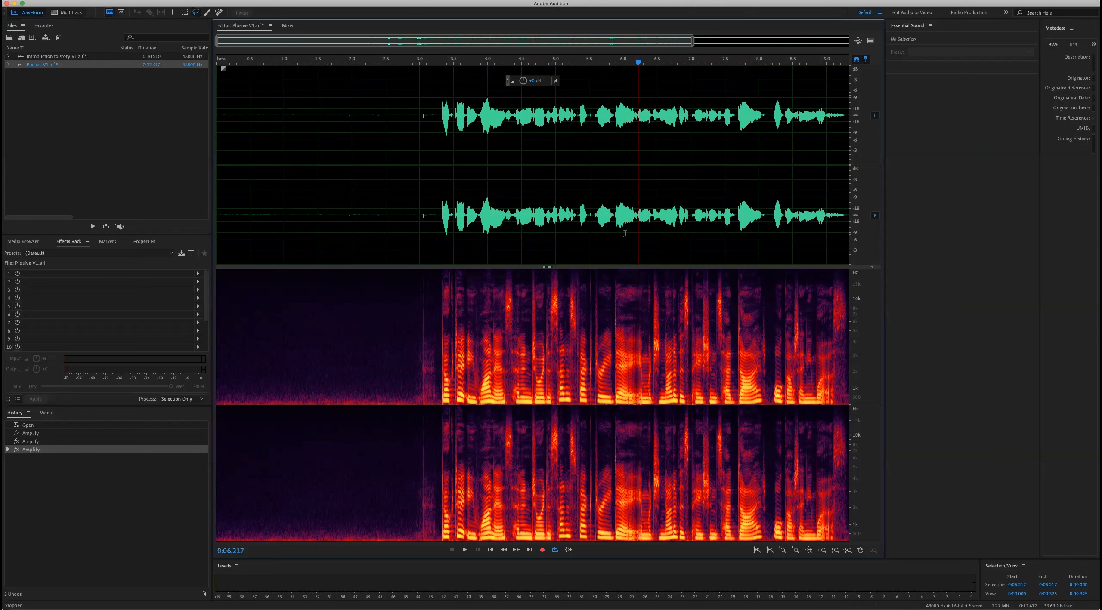